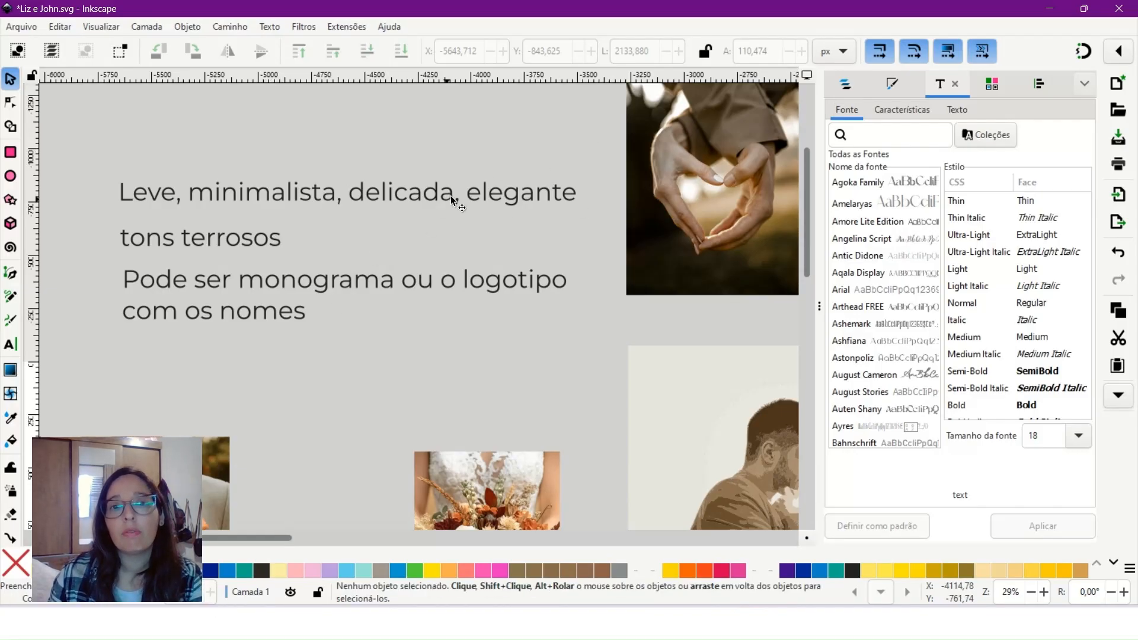
Review the moodboard's written style notes and the couple's reference photos.
click(475, 183)
click(731, 301)
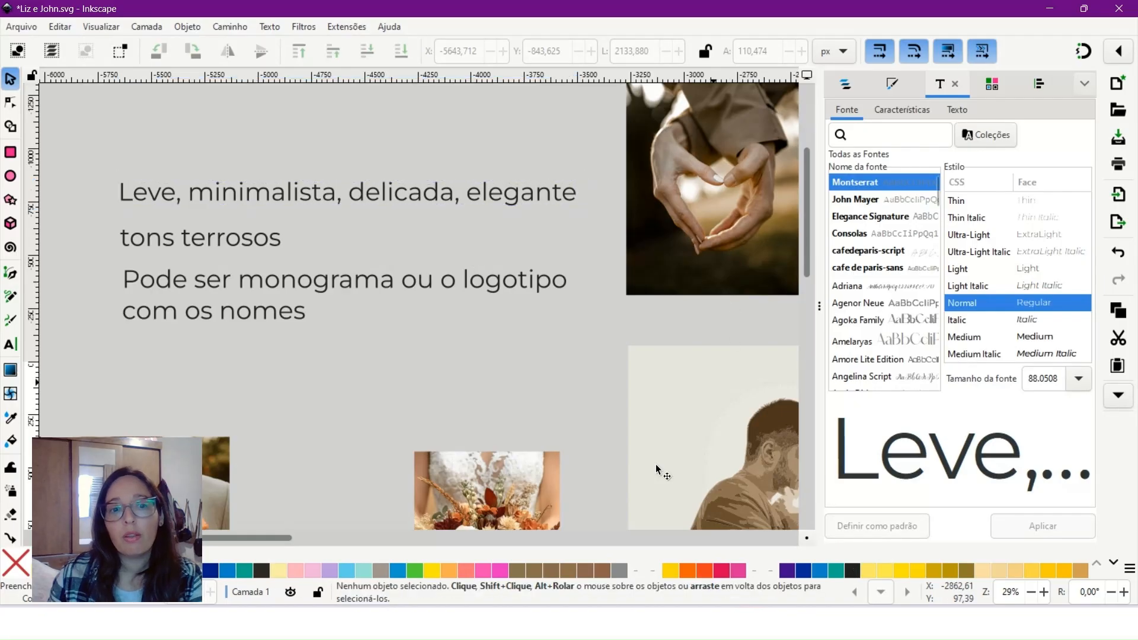
drag(264, 539, 392, 538)
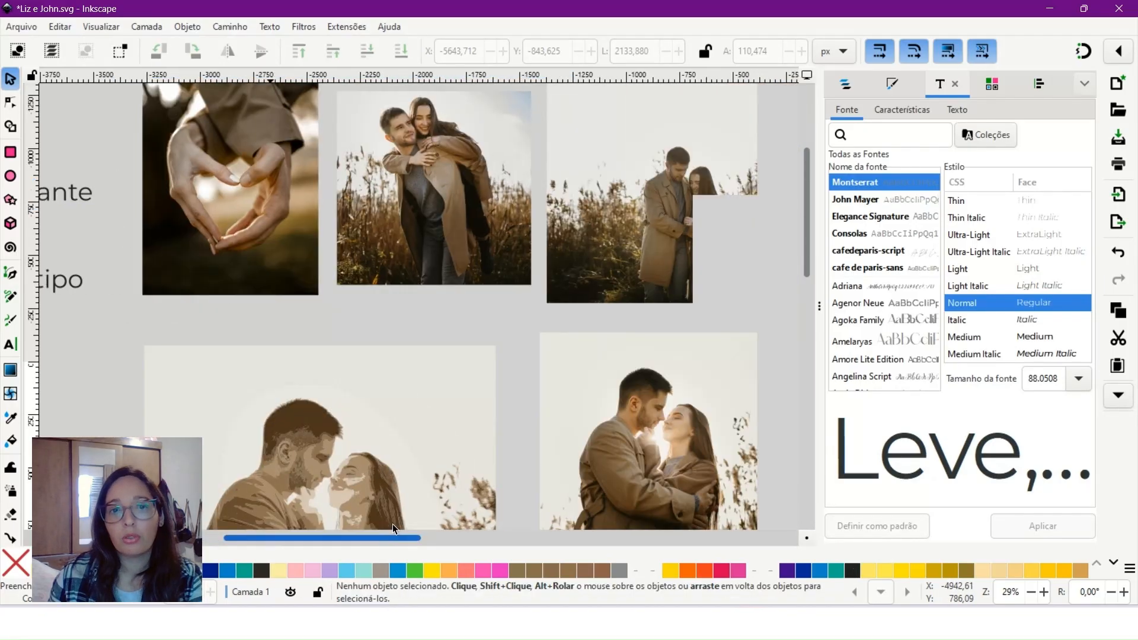
scroll(393, 524, up, 3)
scroll(393, 525, right, 3)
scroll(519, 214, down, 1)
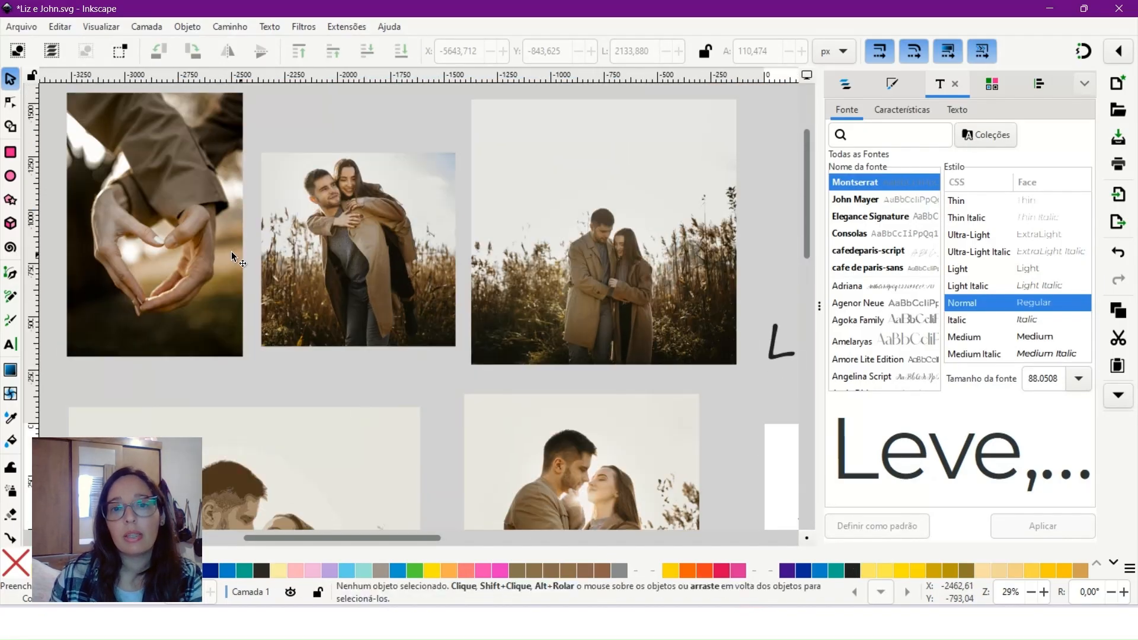
scroll(526, 394, down, 3)
scroll(516, 303, up, 3)
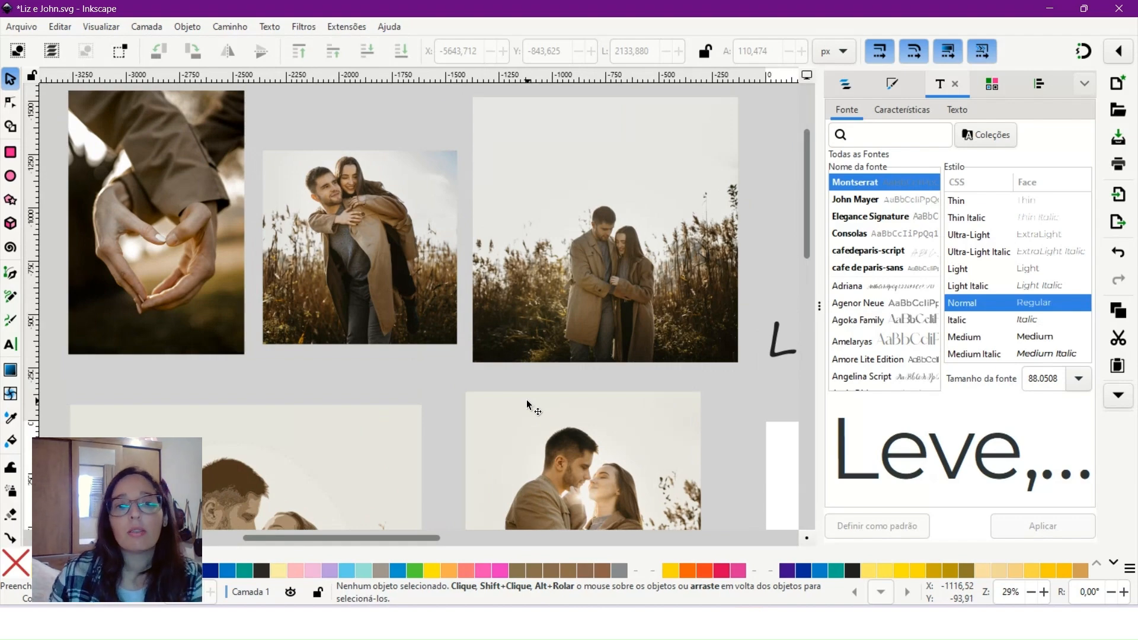
drag(527, 405, 475, 295)
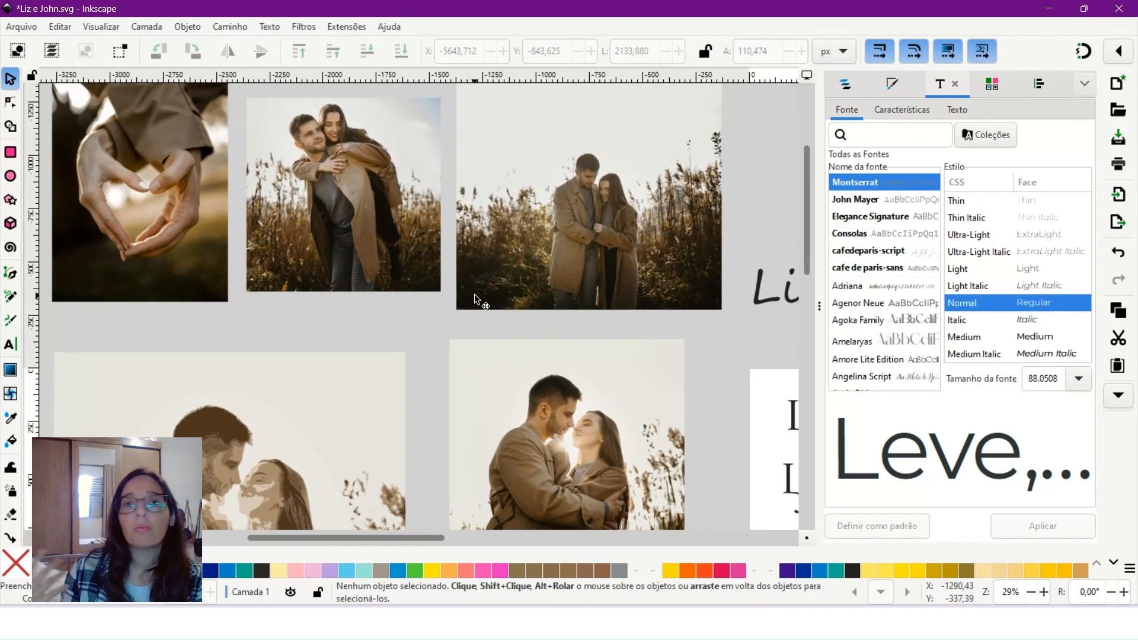
scroll(425, 254, down, 4)
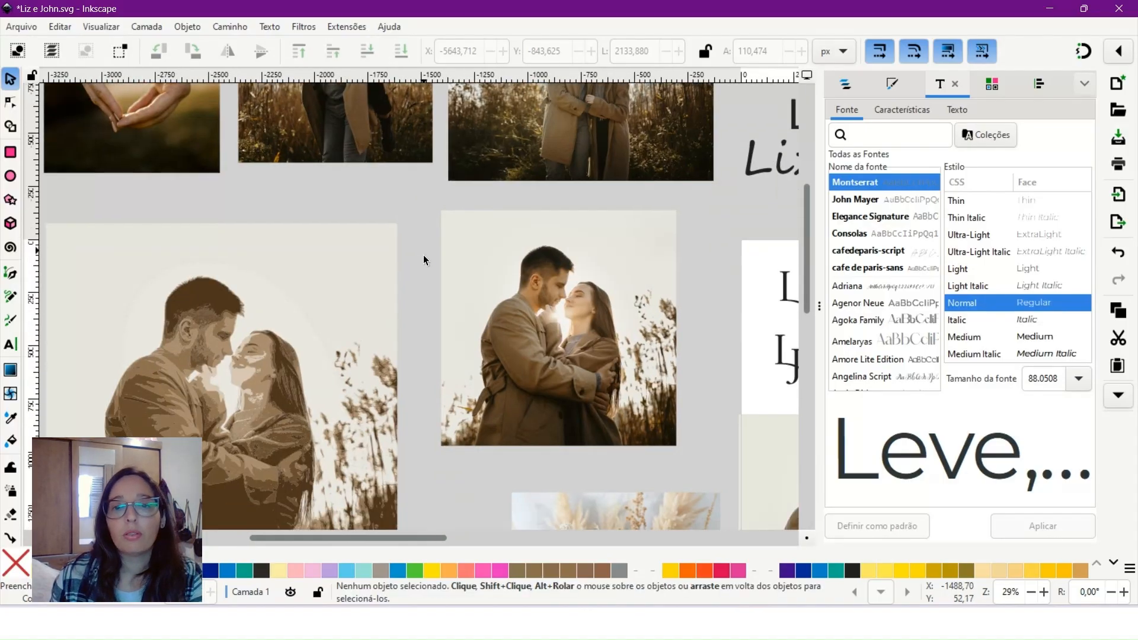
drag(564, 236, 396, 277)
drag(359, 521, 546, 210)
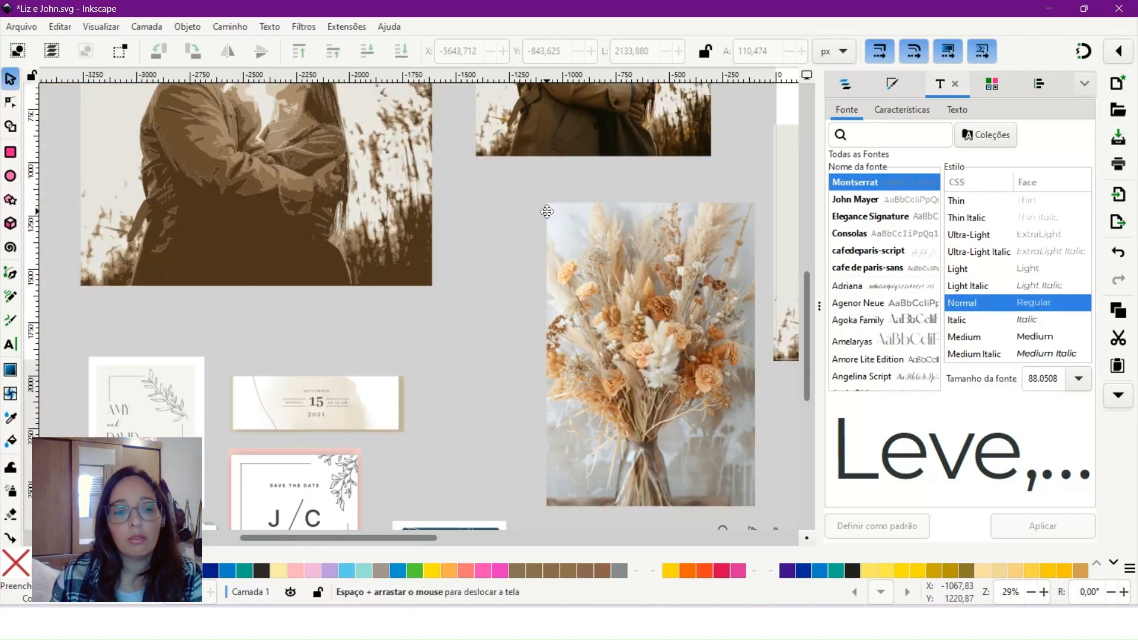
Examine the moodboard's colour palettes, invitation references, floral elements and lettering studies.
scroll(546, 210, down, 1)
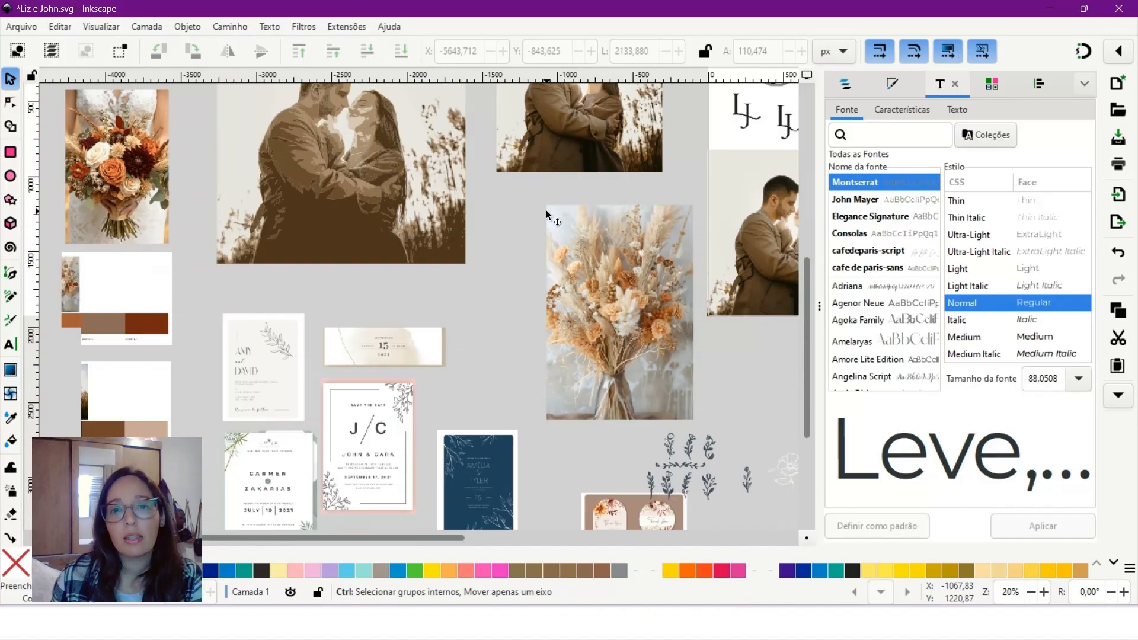
scroll(546, 209, down, 1)
scroll(514, 336, right, 12)
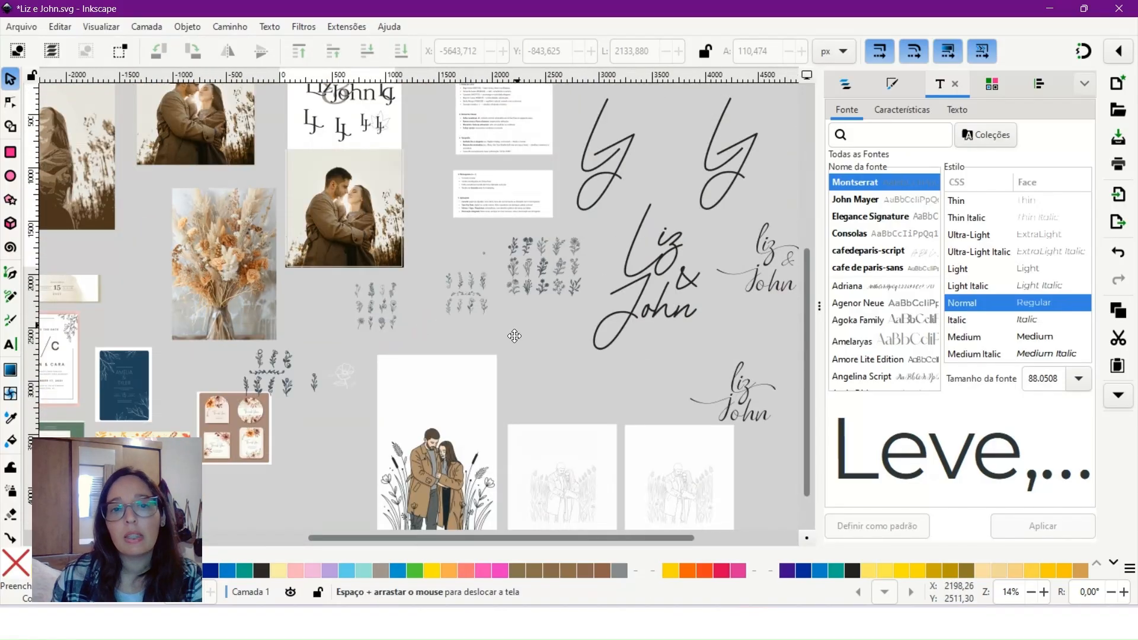
drag(515, 337, 771, 356)
drag(605, 282, 600, 261)
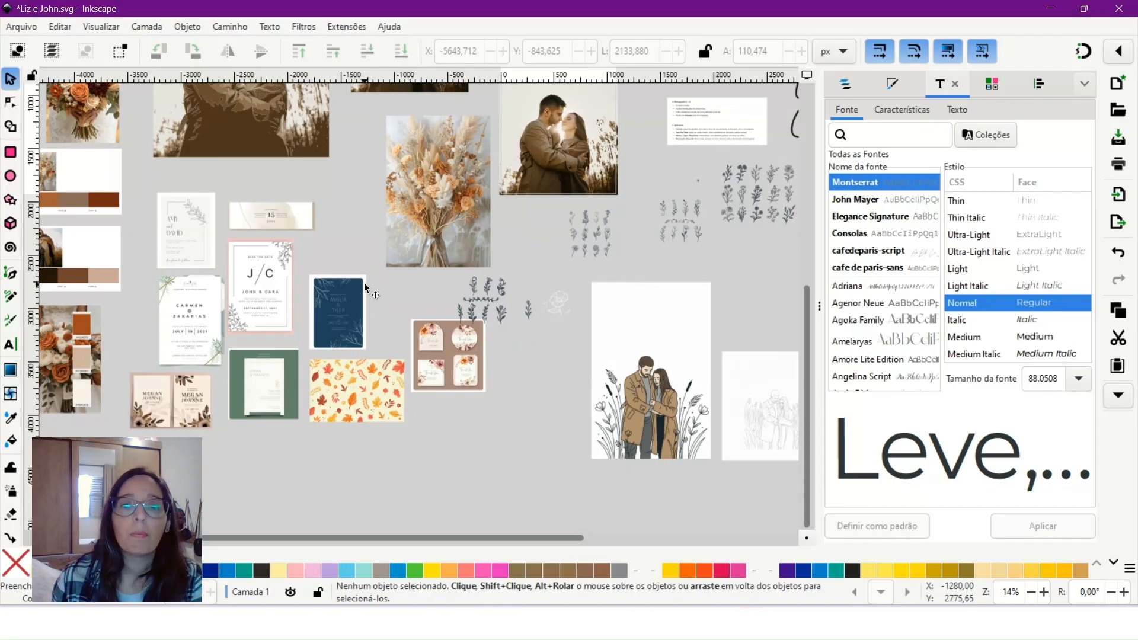
drag(378, 238, 541, 233)
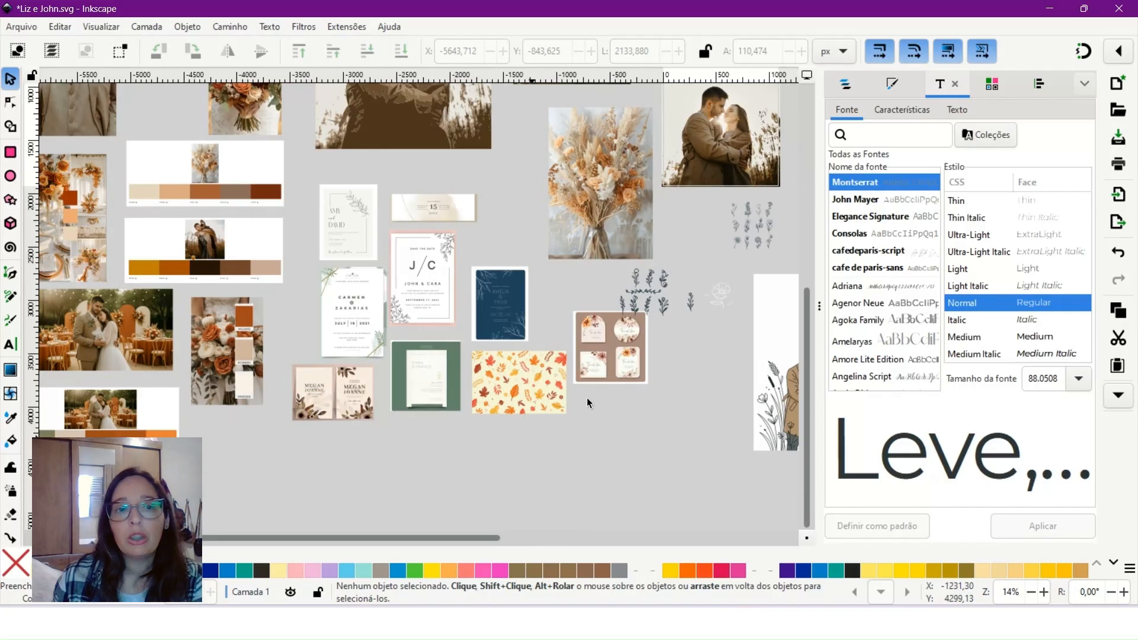
drag(243, 111, 451, 208)
drag(520, 318, 363, 499)
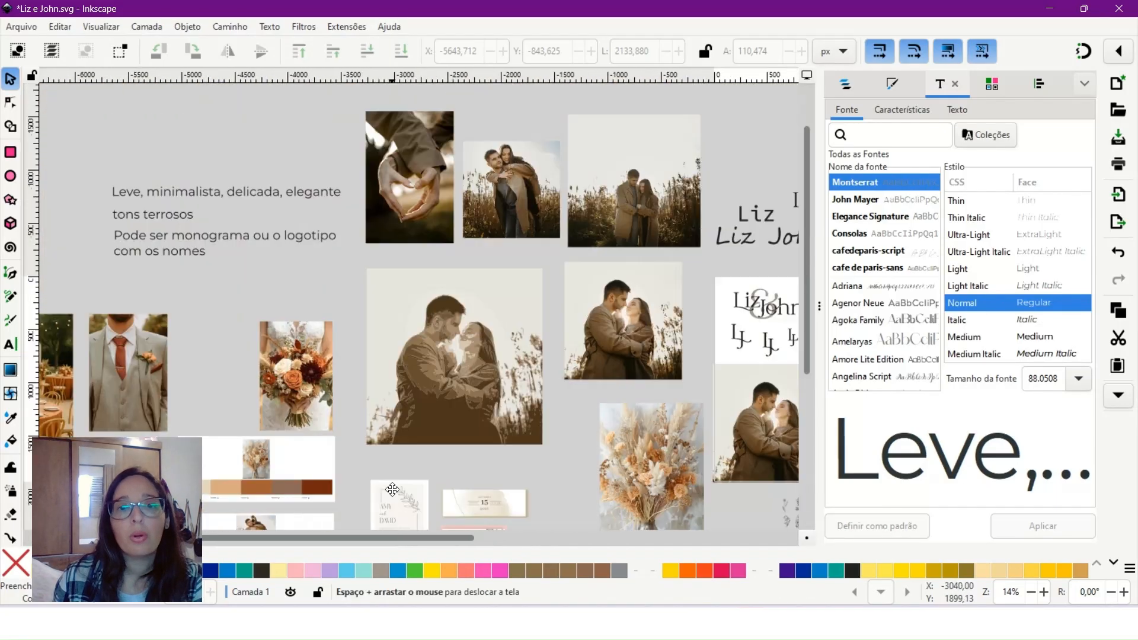
drag(519, 209, 307, 130)
drag(475, 297, 291, 149)
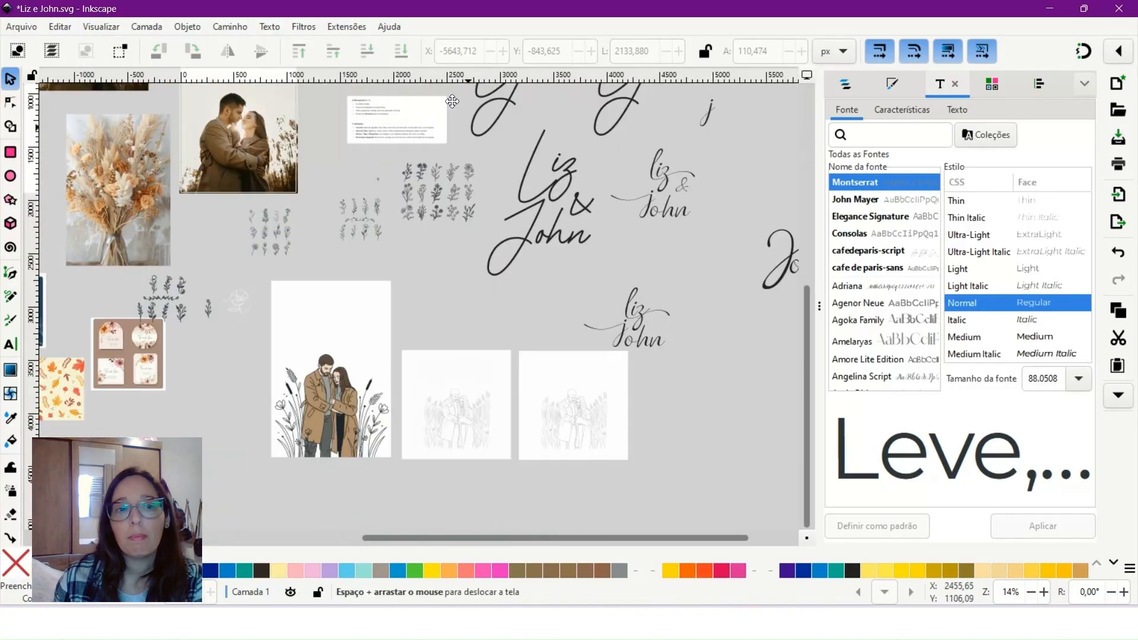
drag(464, 150, 469, 187)
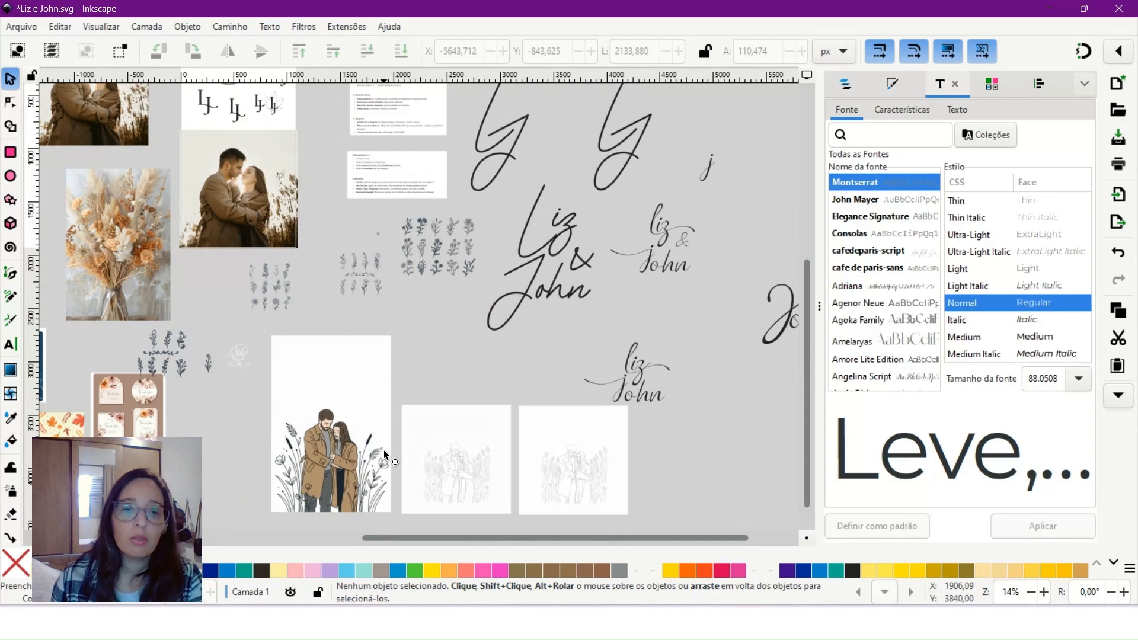
Inspect the coloured couple illustration and the line-only versions beside it up close.
scroll(384, 457, up, 4)
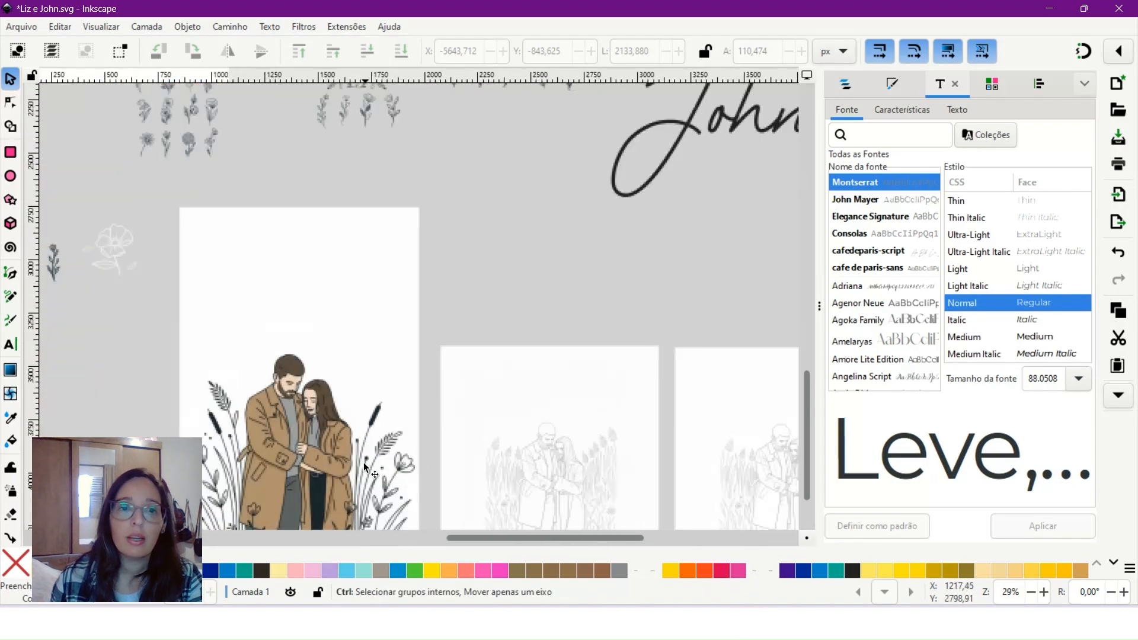
drag(379, 300, 511, 155)
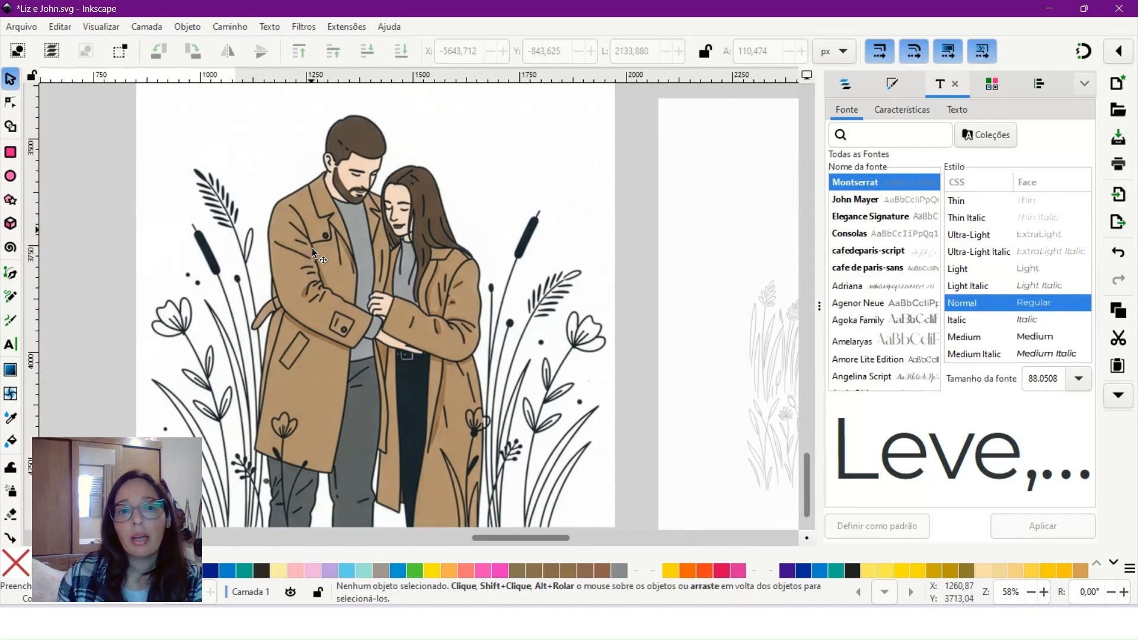
scroll(548, 228, down, 1)
drag(605, 210, 141, 212)
scroll(368, 330, up, 2)
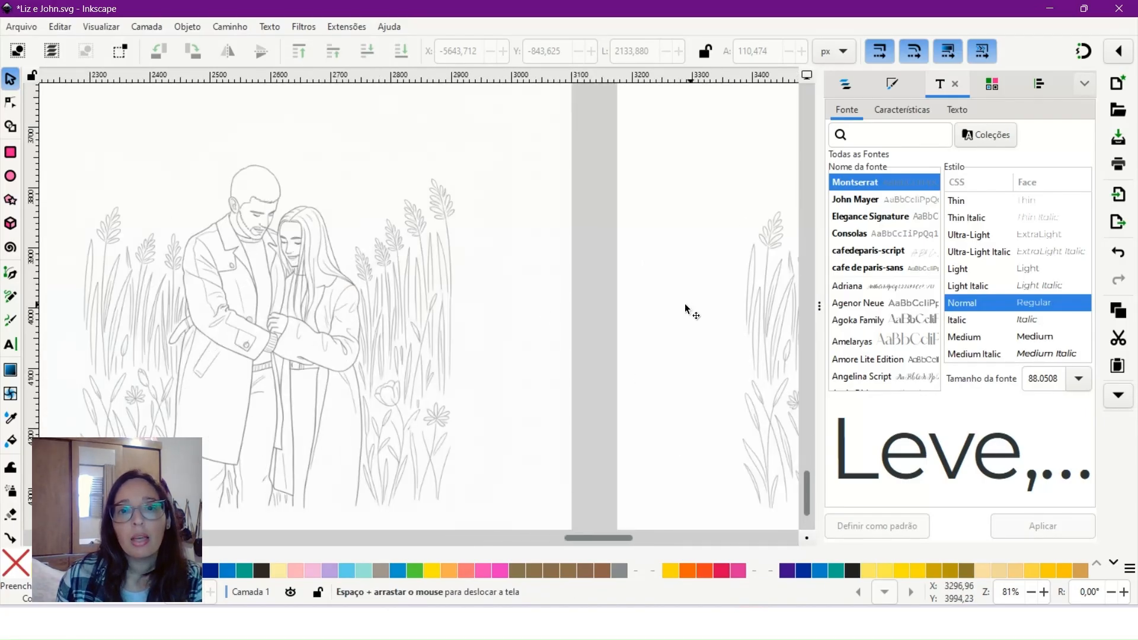
mouse_move(695, 305)
mouse_down()
mouse_move(310, 249)
mouse_move(716, 305)
mouse_up()
scroll(716, 306, down, 2)
scroll(716, 305, down, 1)
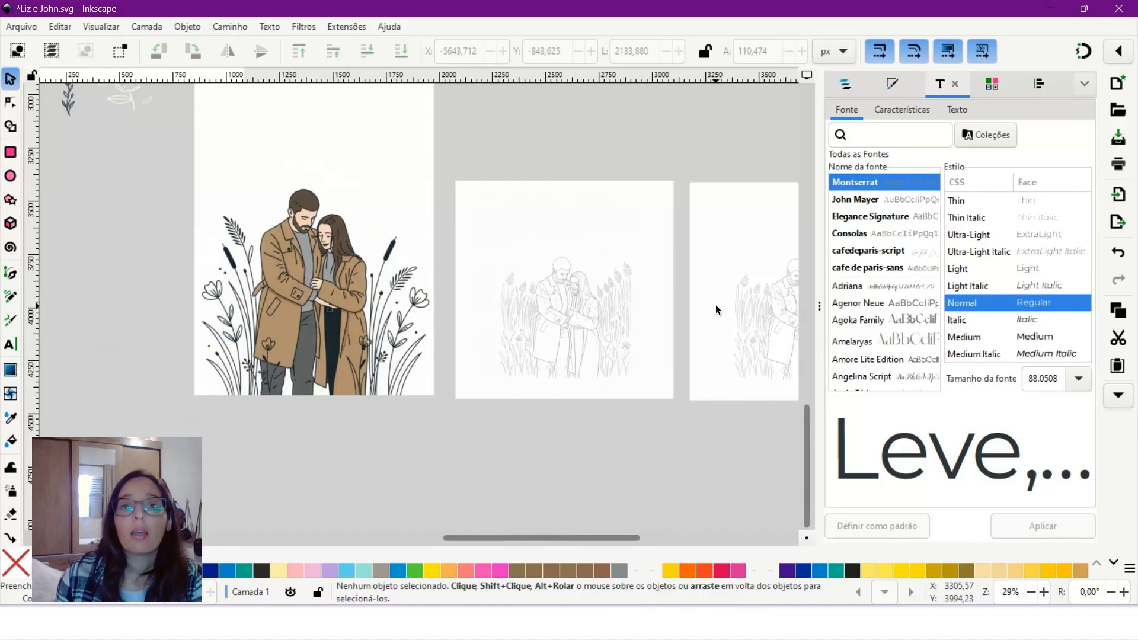
drag(439, 215, 759, 328)
scroll(629, 243, down, 5)
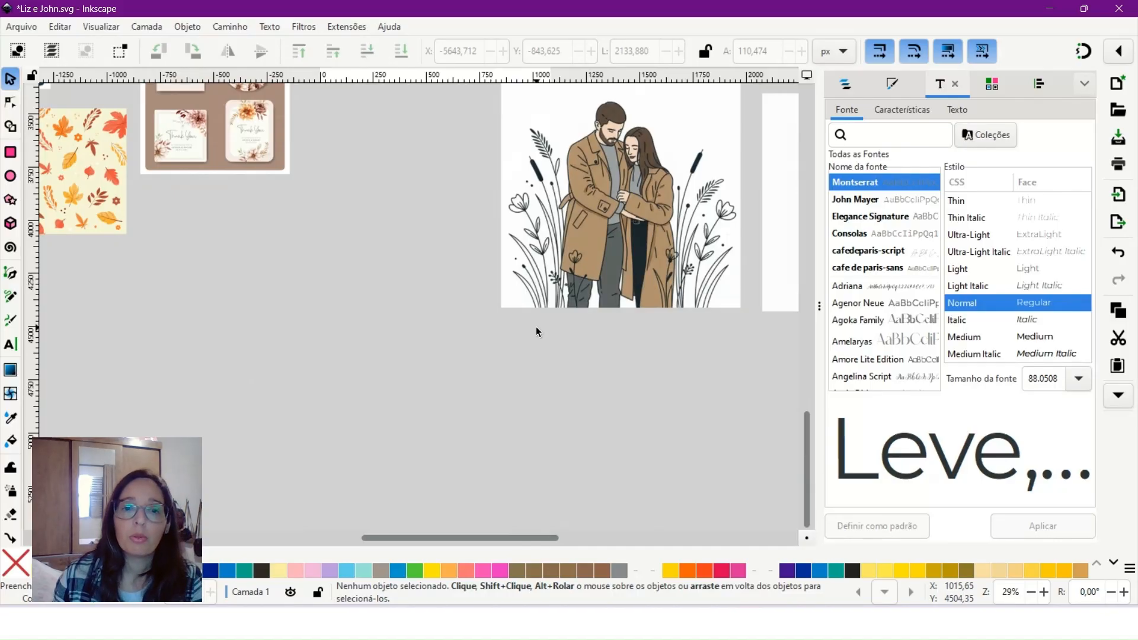
Switch to the Gemini chat and view the floral pattern and couple photo attached to the line-illustration prompt, plus the generated line drawing.
key(alt+Tab)
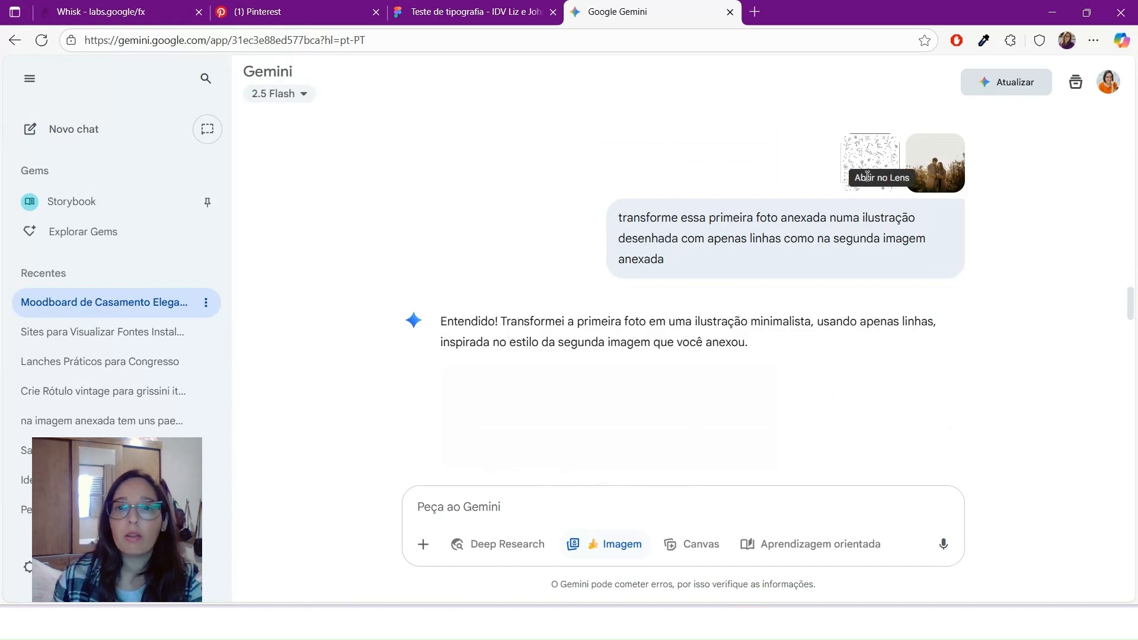
click(861, 155)
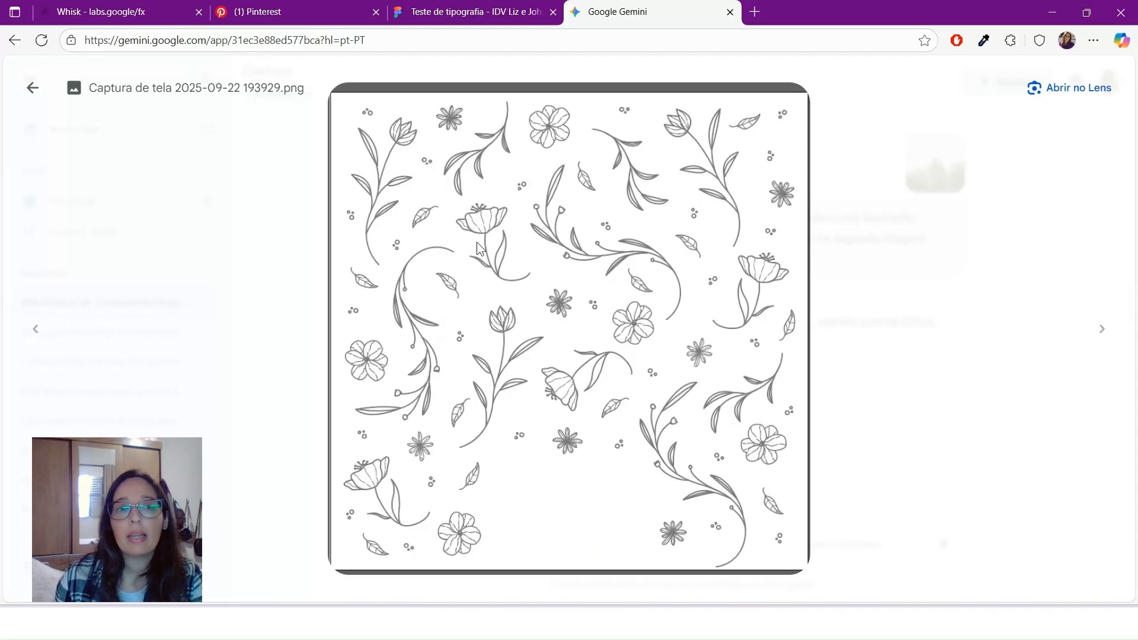
click(37, 94)
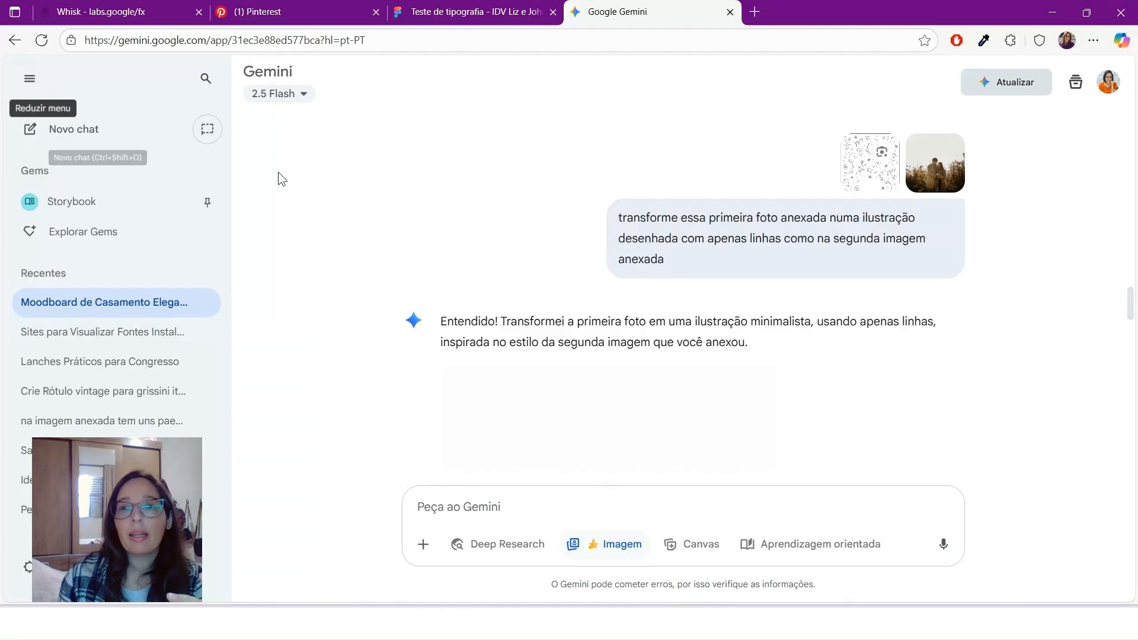
click(918, 168)
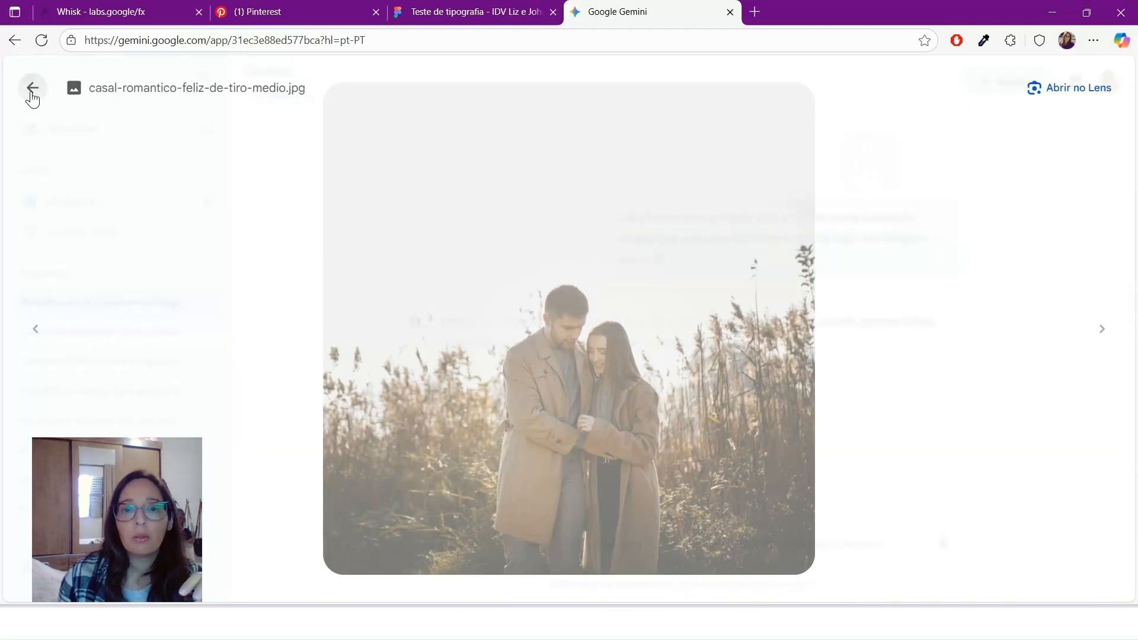
click(33, 90)
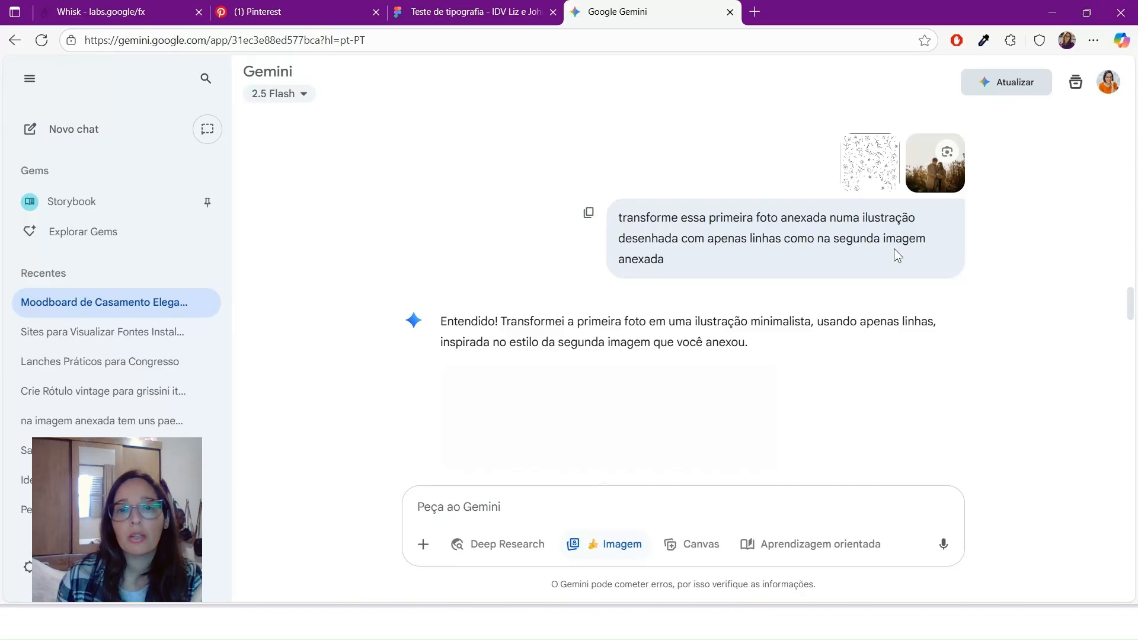
scroll(888, 249, down, 4)
click(652, 264)
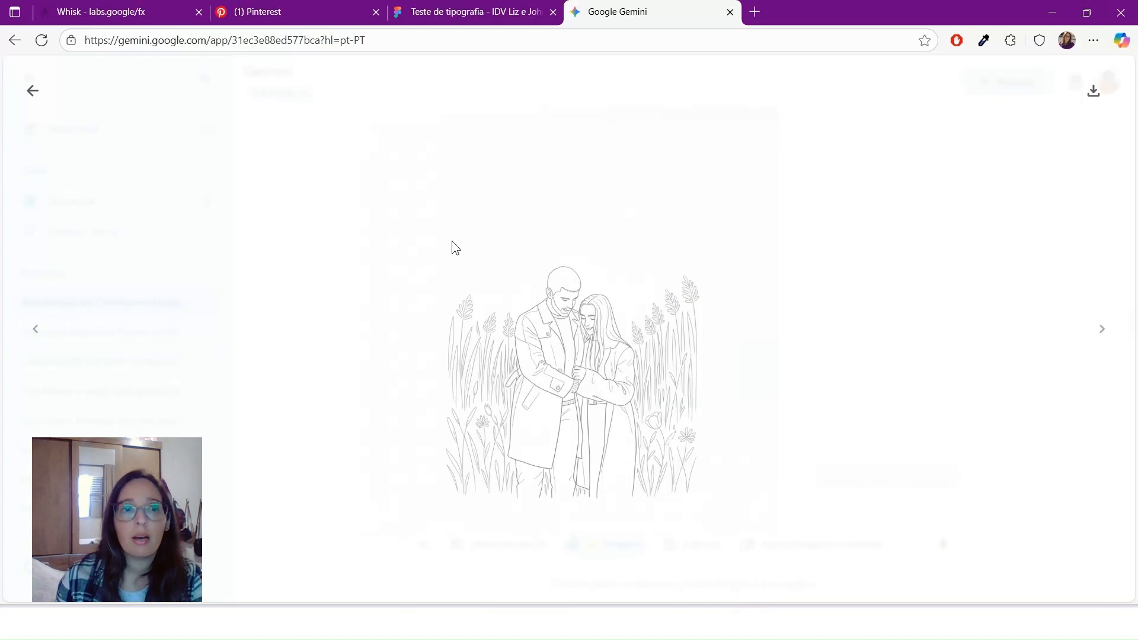
click(33, 102)
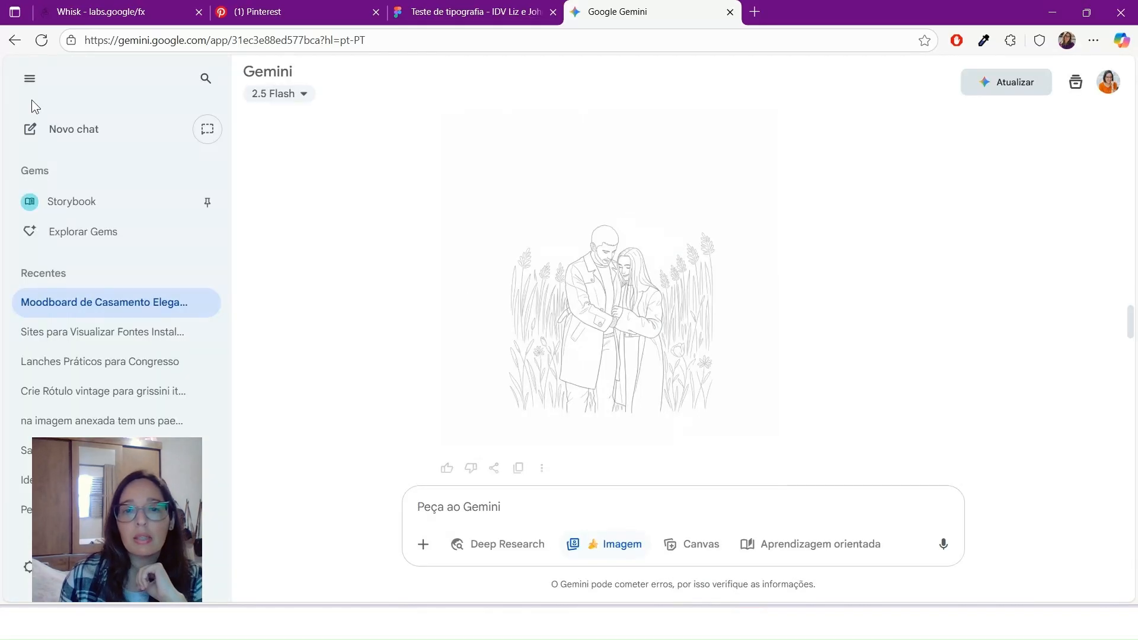
View the botanical reference attached to the second illustration prompt and the coloured couple illustration generated from it.
scroll(604, 253, down, 5)
scroll(608, 255, down, 10)
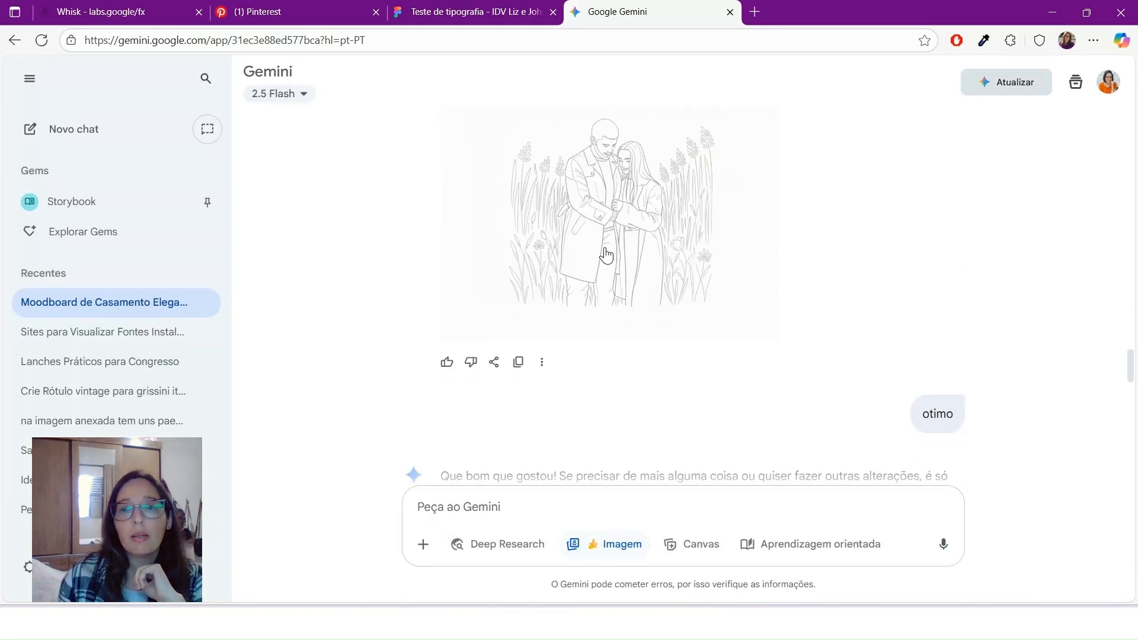
scroll(603, 250, down, 4)
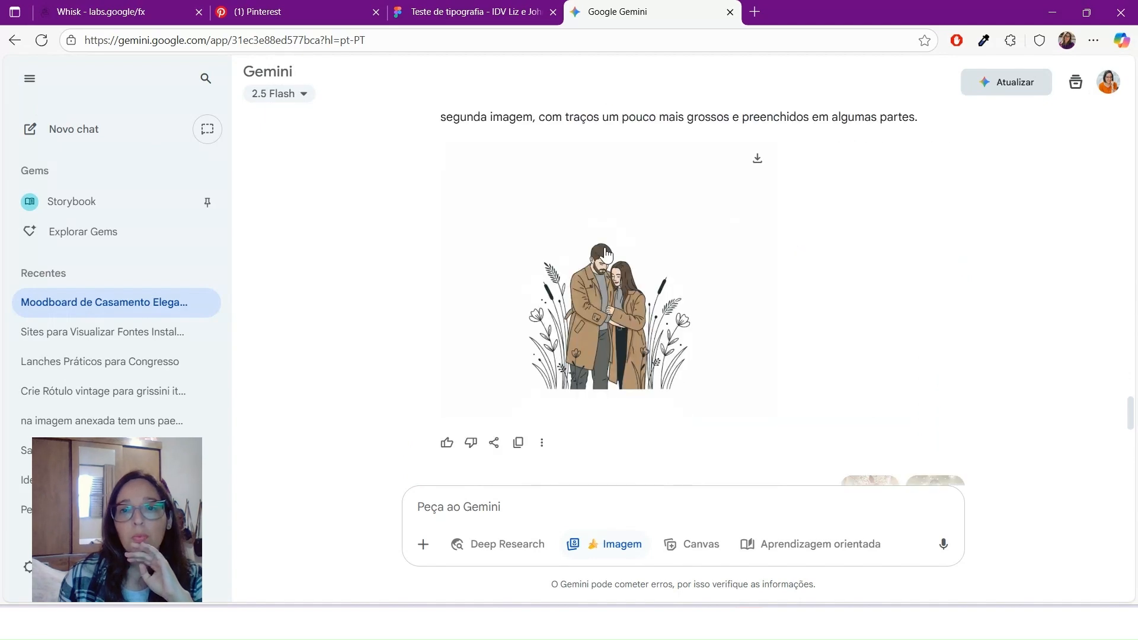
scroll(933, 229, up, 5)
click(933, 237)
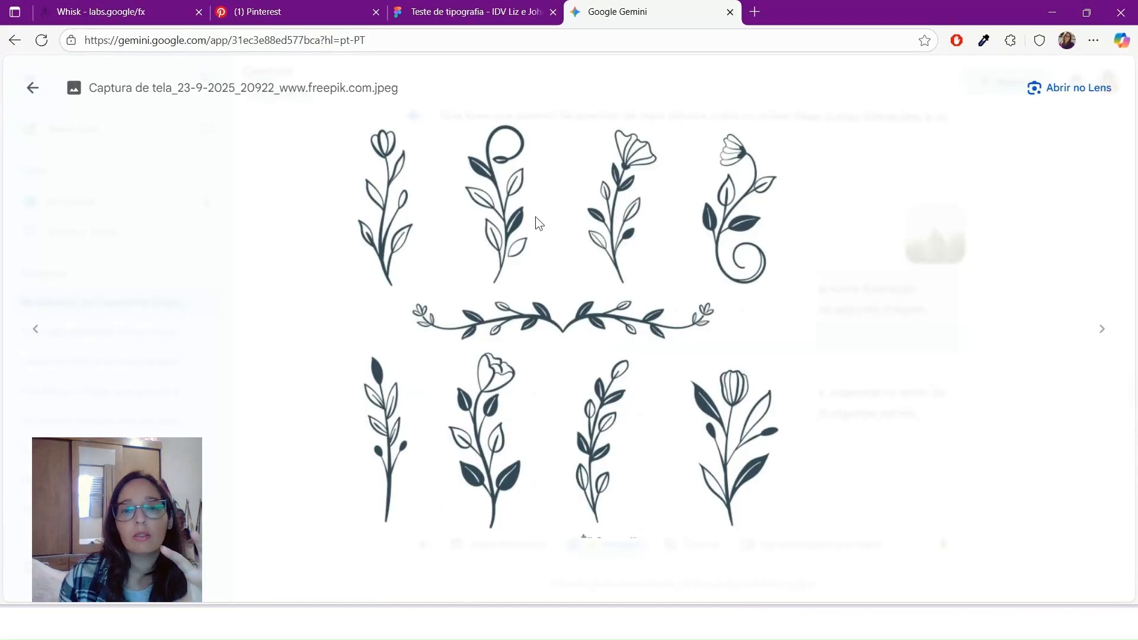
click(32, 87)
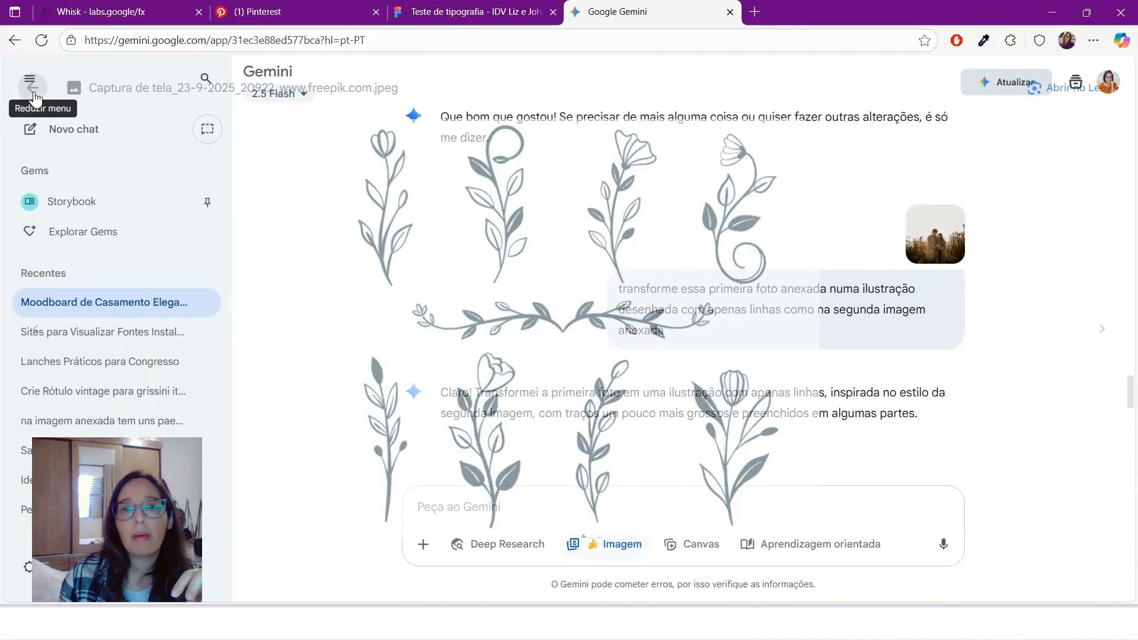
scroll(661, 314, down, 5)
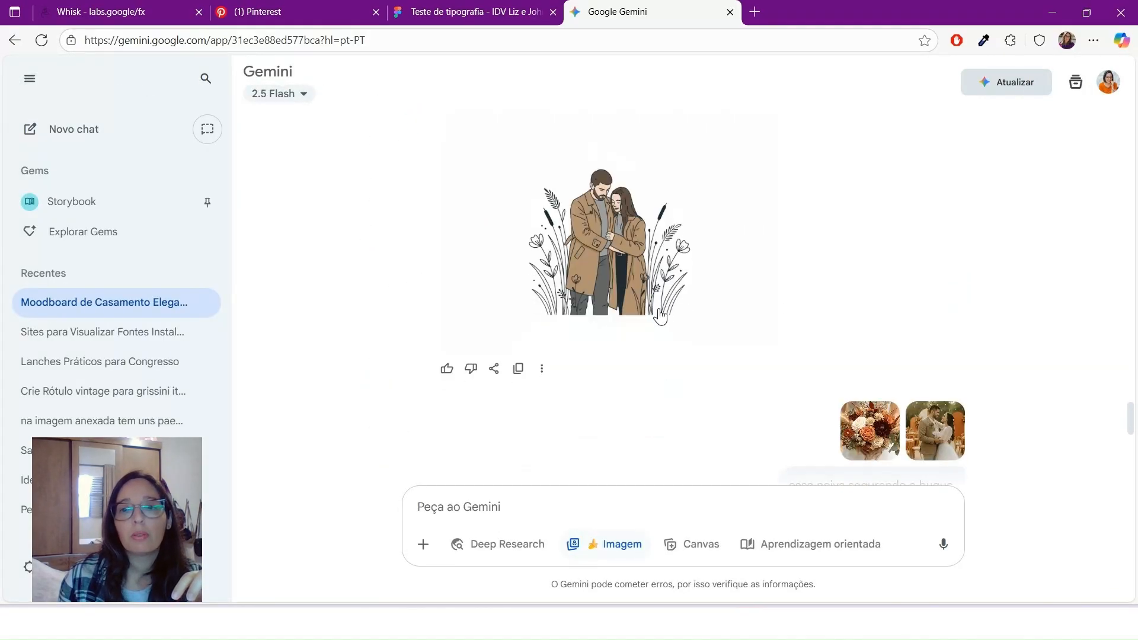
click(617, 284)
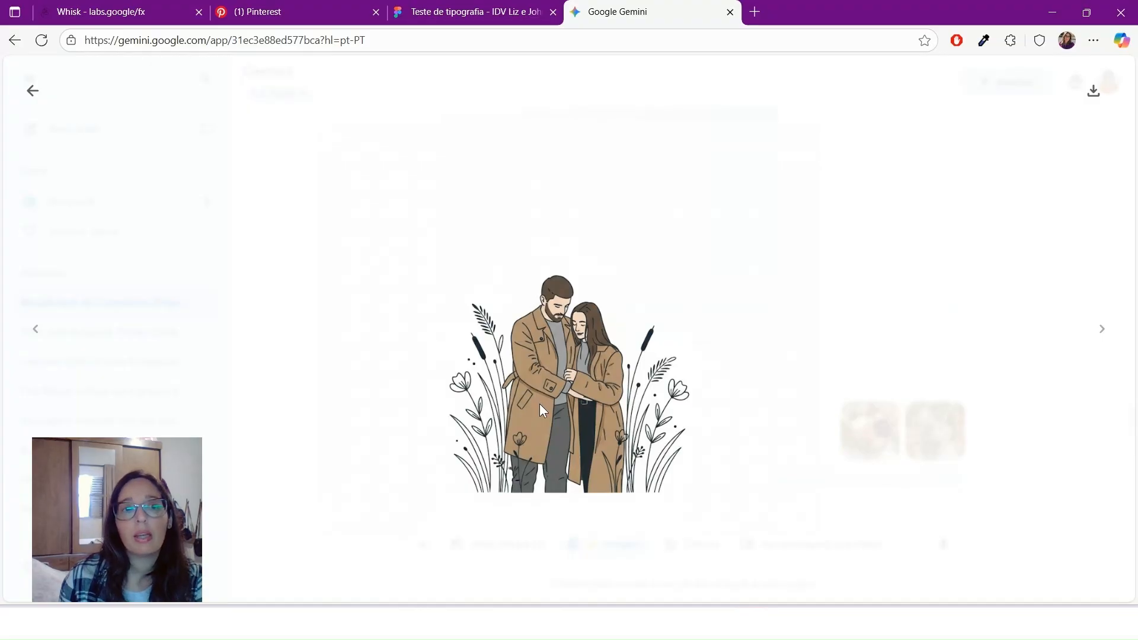
click(33, 98)
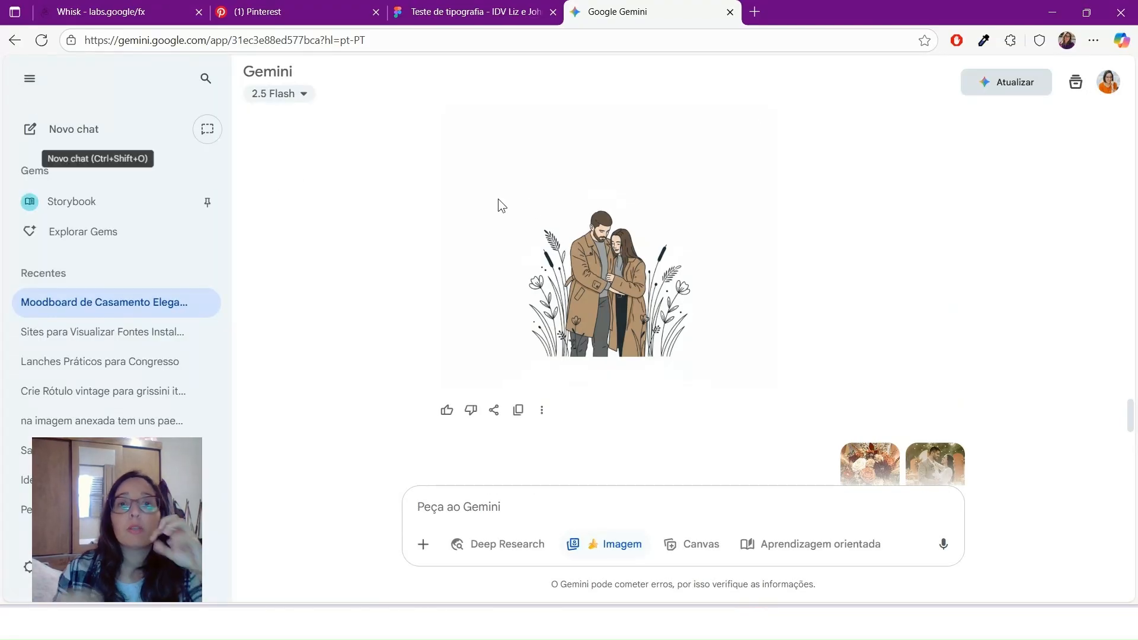
scroll(532, 208, up, 2)
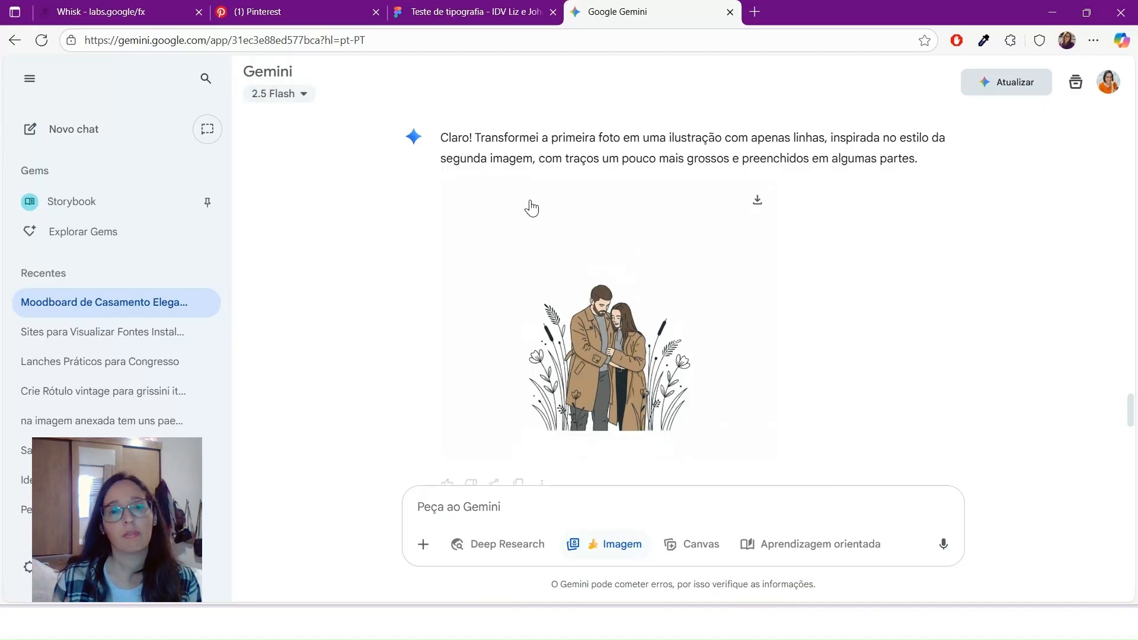
Switch to the Pinterest board "id visual casamento".
click(415, 7)
click(301, 9)
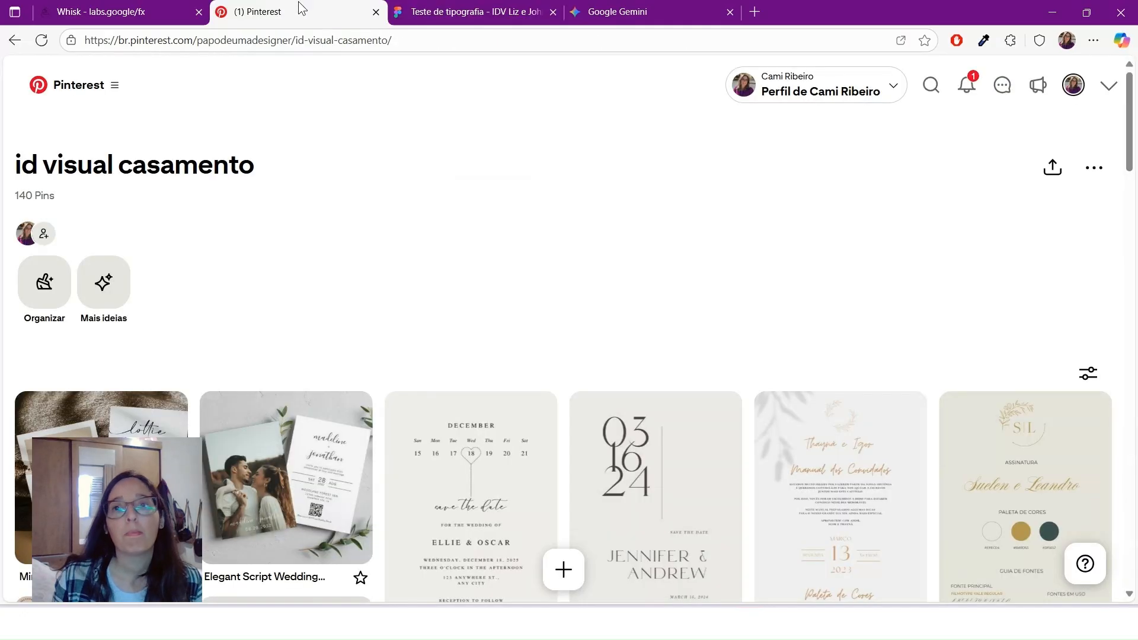
Switch to Inkscape and look from the couple illustrations back to the moodboard's invitation references with botanical line art.
click(1054, 12)
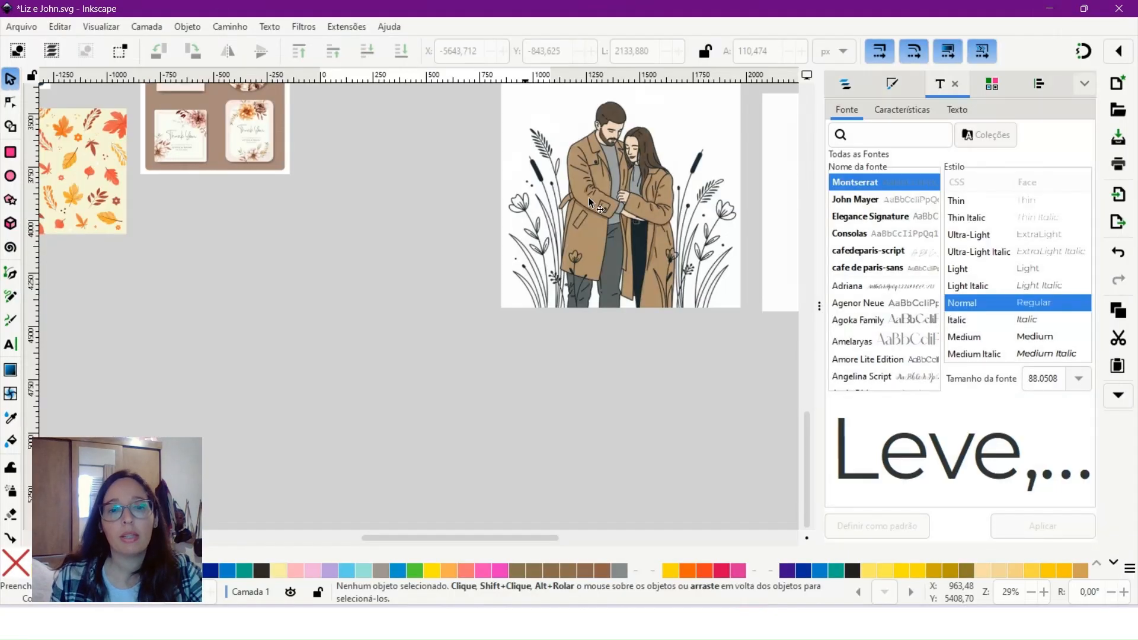
scroll(659, 295, right, 10)
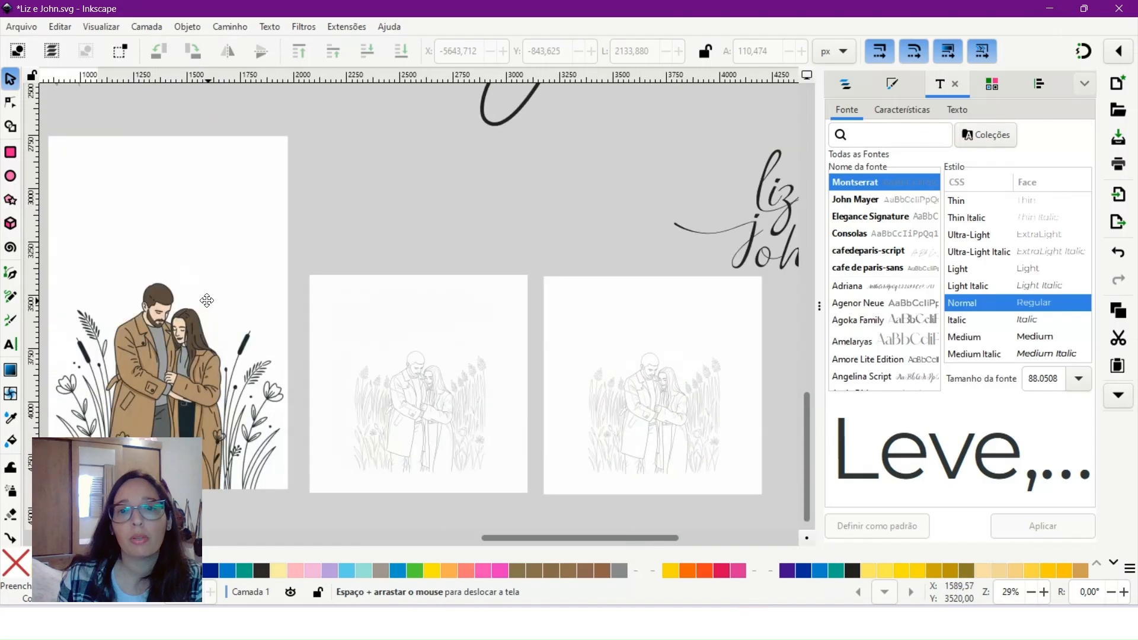
scroll(683, 285, left, 20)
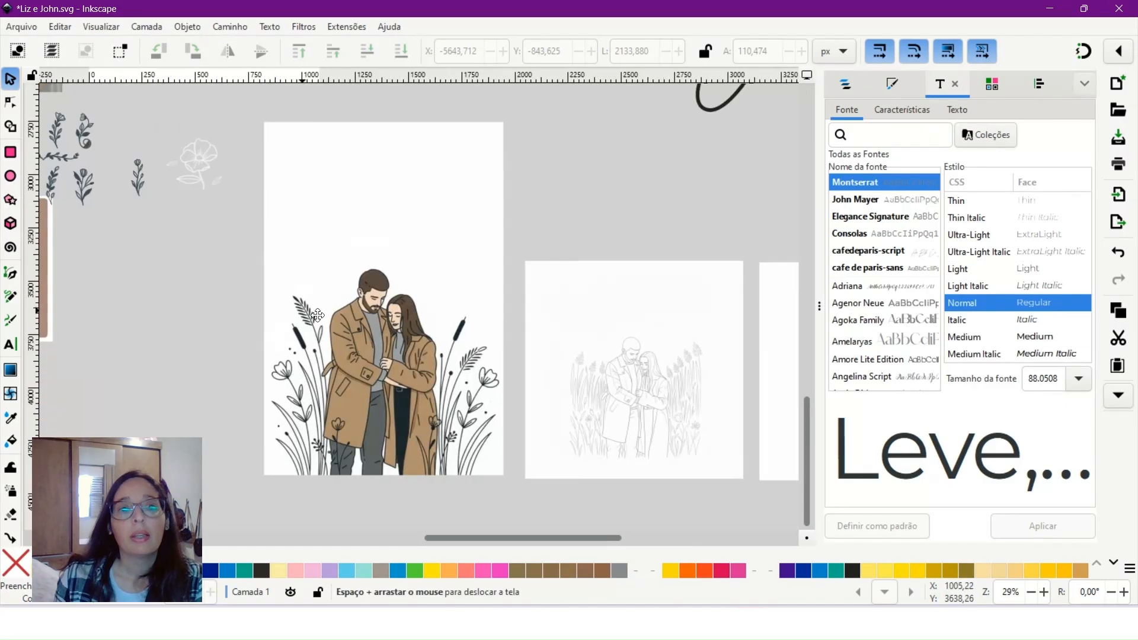
scroll(326, 135, up, 3)
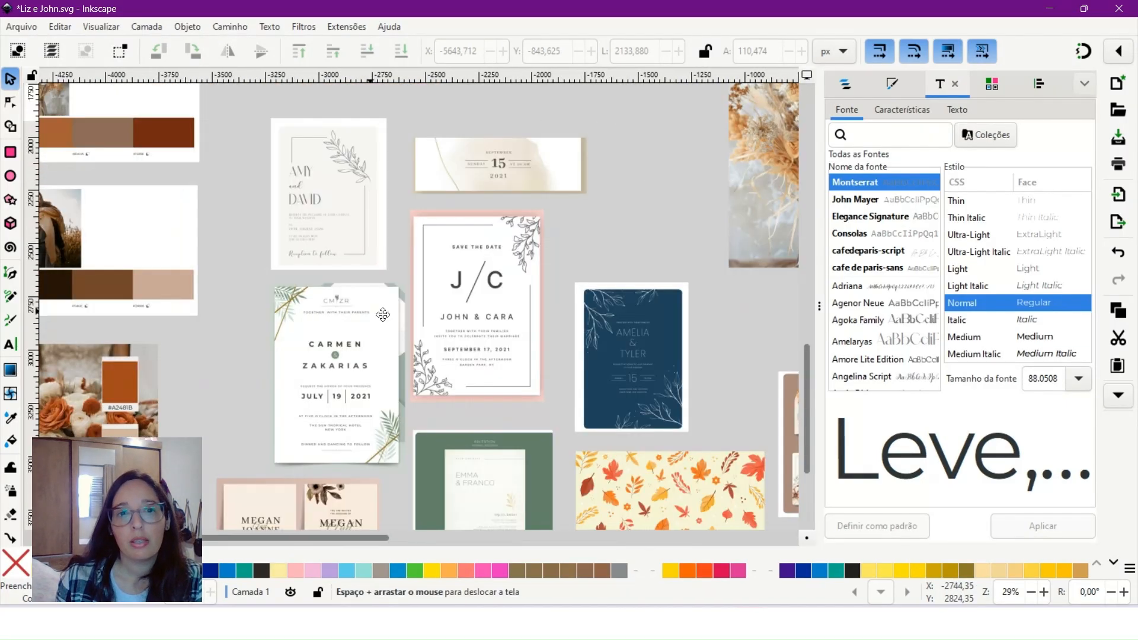
scroll(356, 208, left, 6)
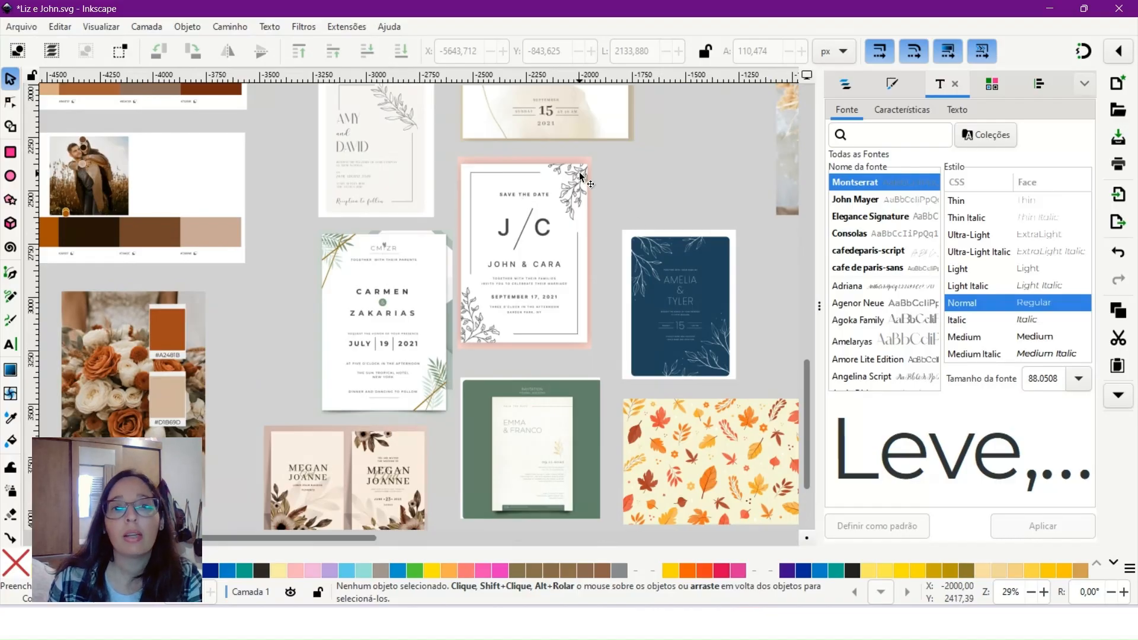
drag(565, 175, 588, 201)
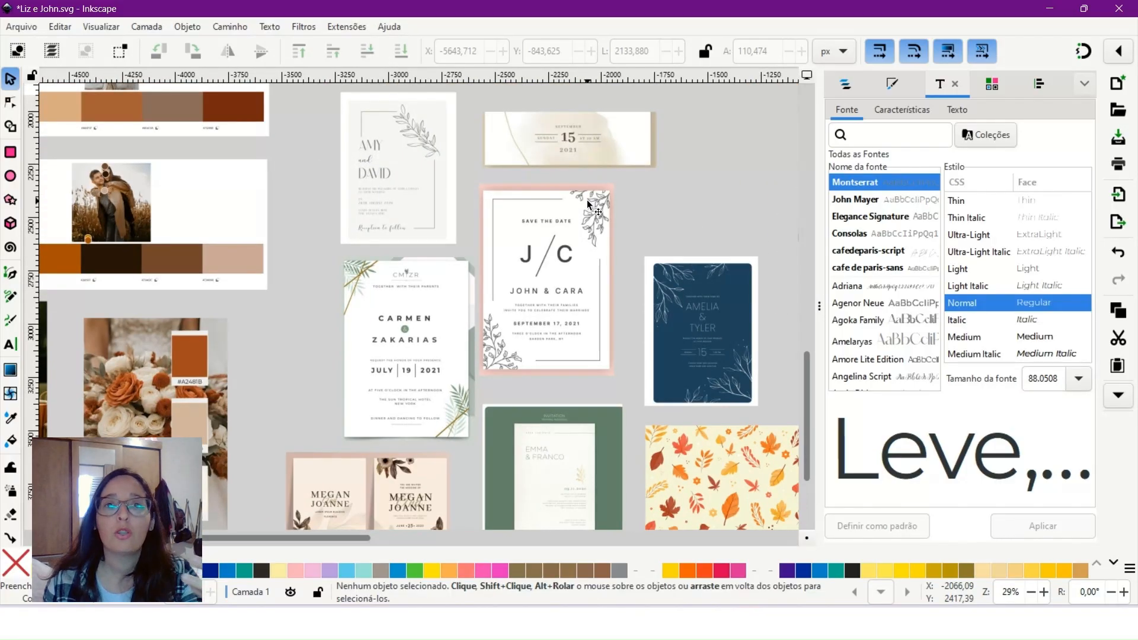
scroll(595, 140, up, 2)
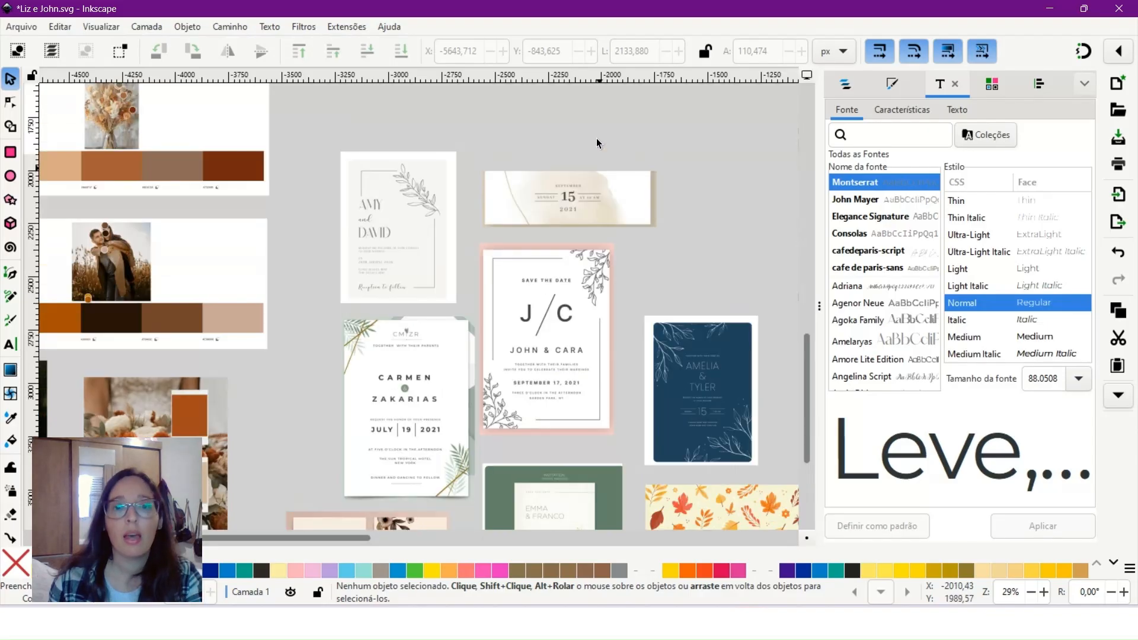
Examine the September 15 date banner and the cream invitation with the leafy branch up close in the moodboard.
ctrl+scroll(599, 145, up, 4)
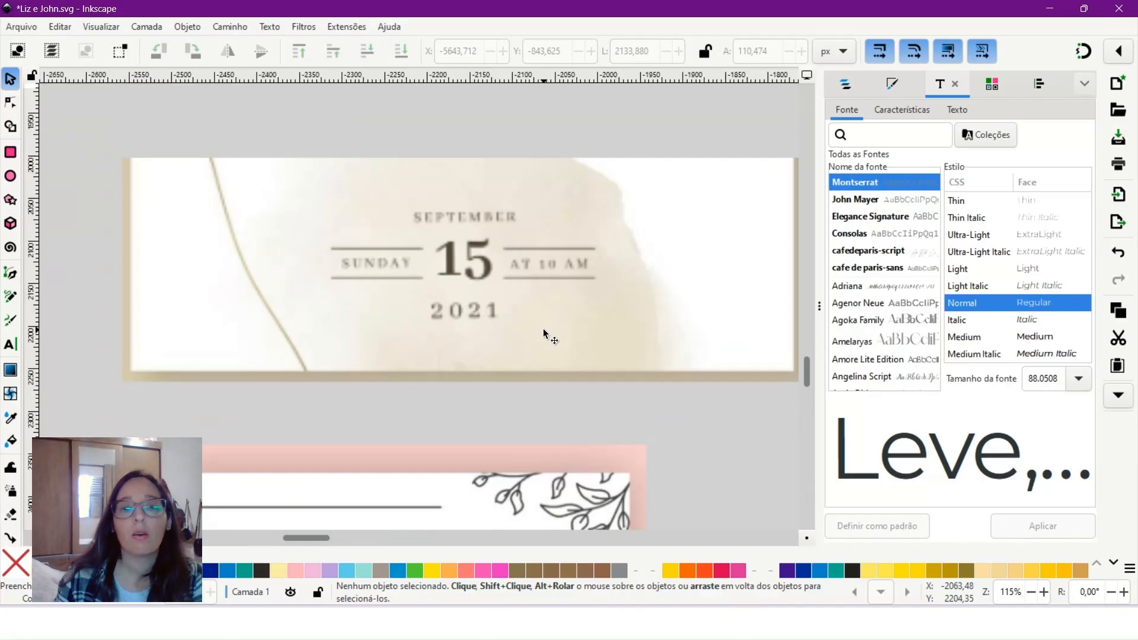
ctrl+scroll(544, 334, down, 3)
scroll(544, 320, down, 4)
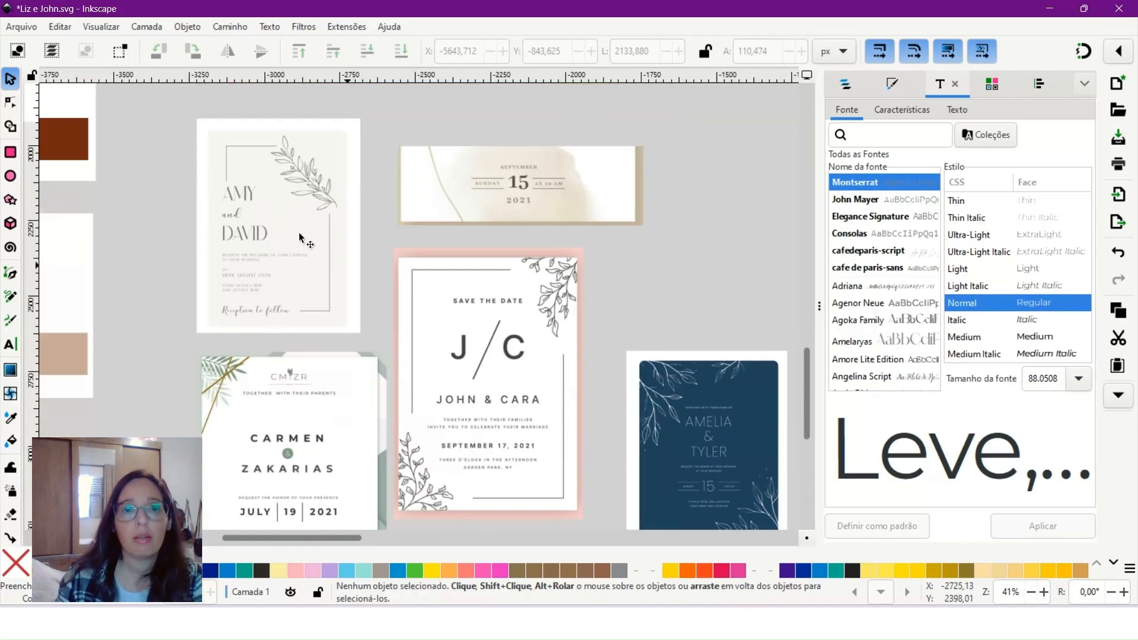
ctrl+scroll(225, 252, up, 2)
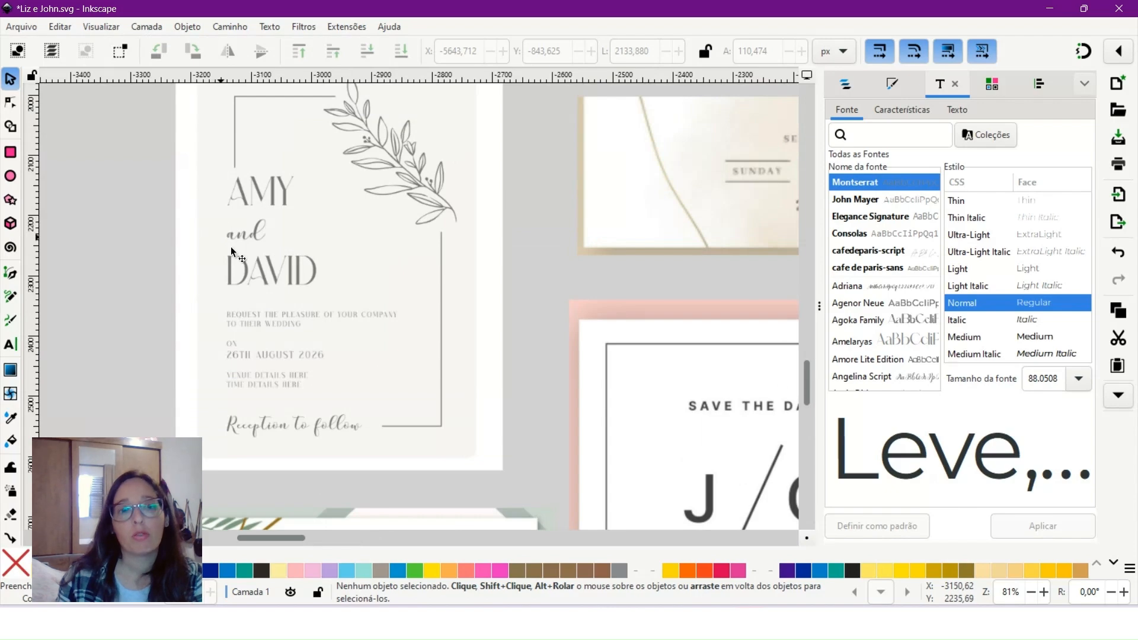
ctrl+scroll(348, 225, down, 1)
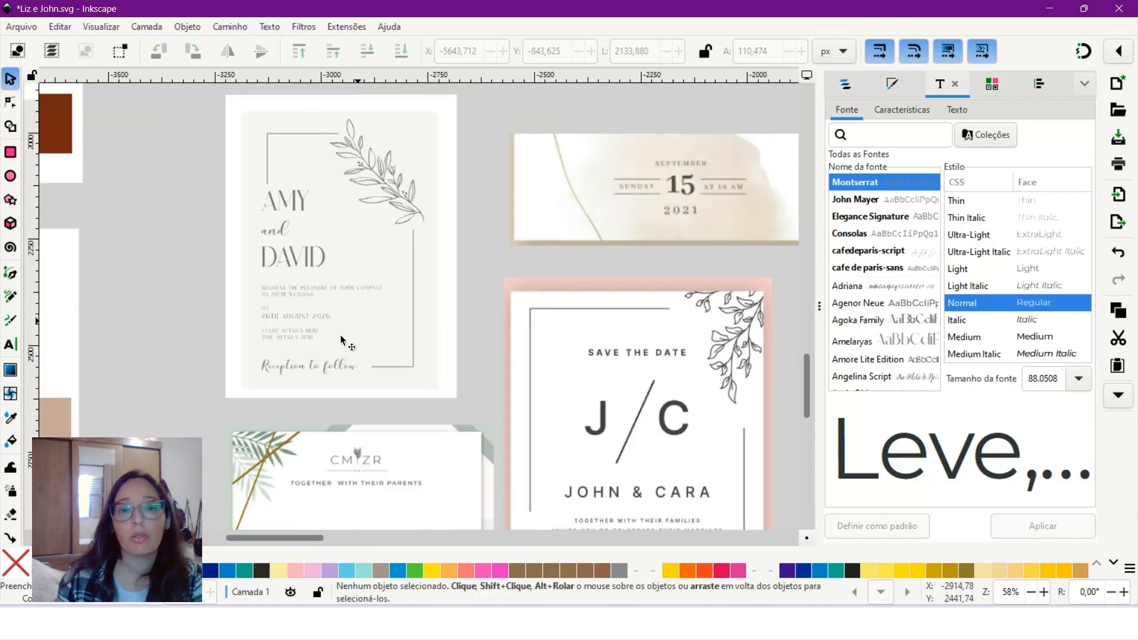
ctrl+scroll(330, 287, down, 2)
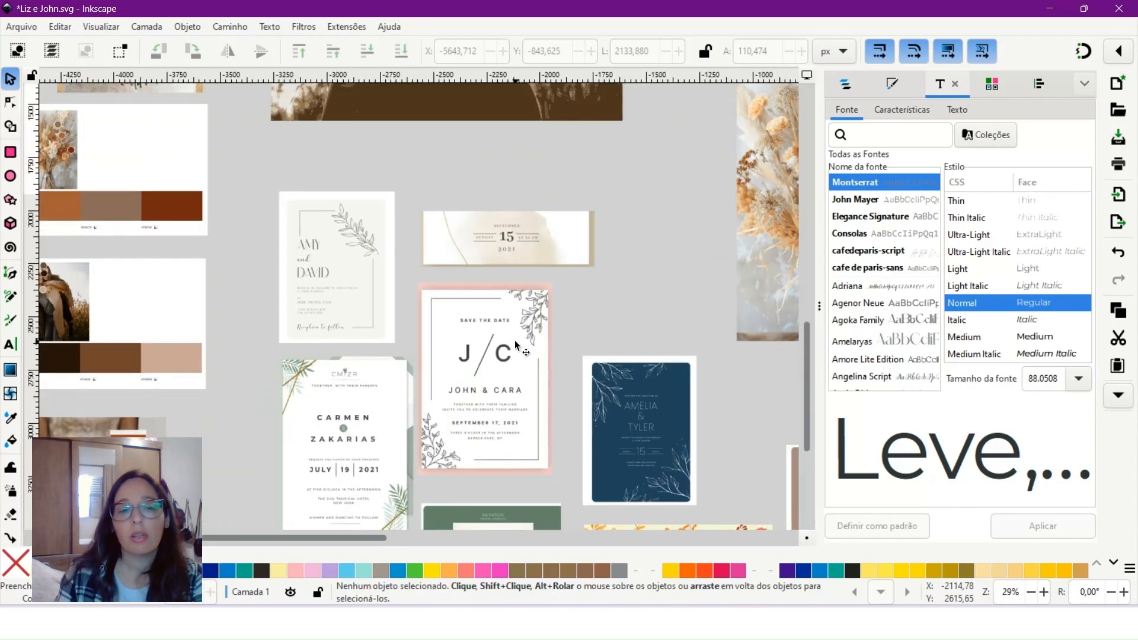
Inspect the couple's name lettering and the LJ monogram studies on the white artboard.
key(5)
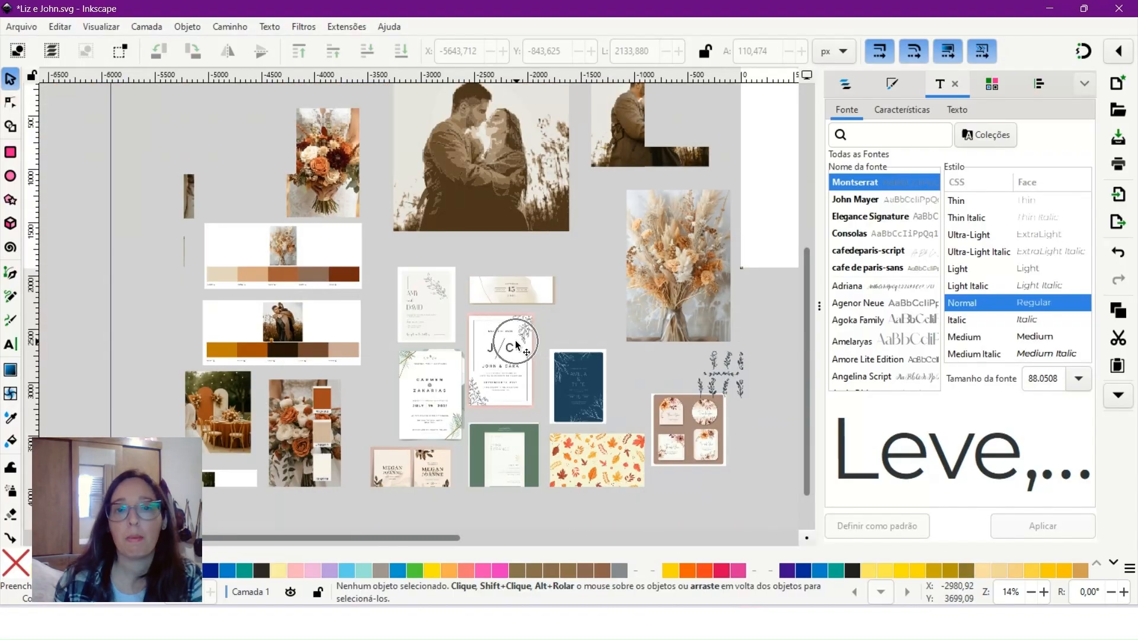
ctrl+scroll(432, 302, up, 3)
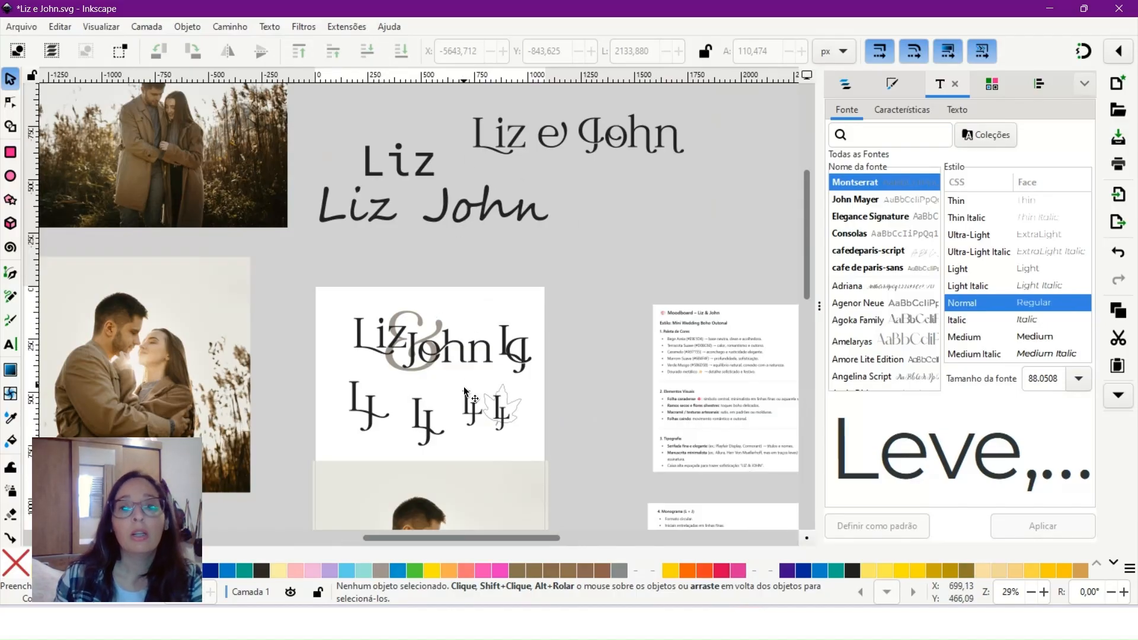
ctrl+scroll(447, 438, up, 1)
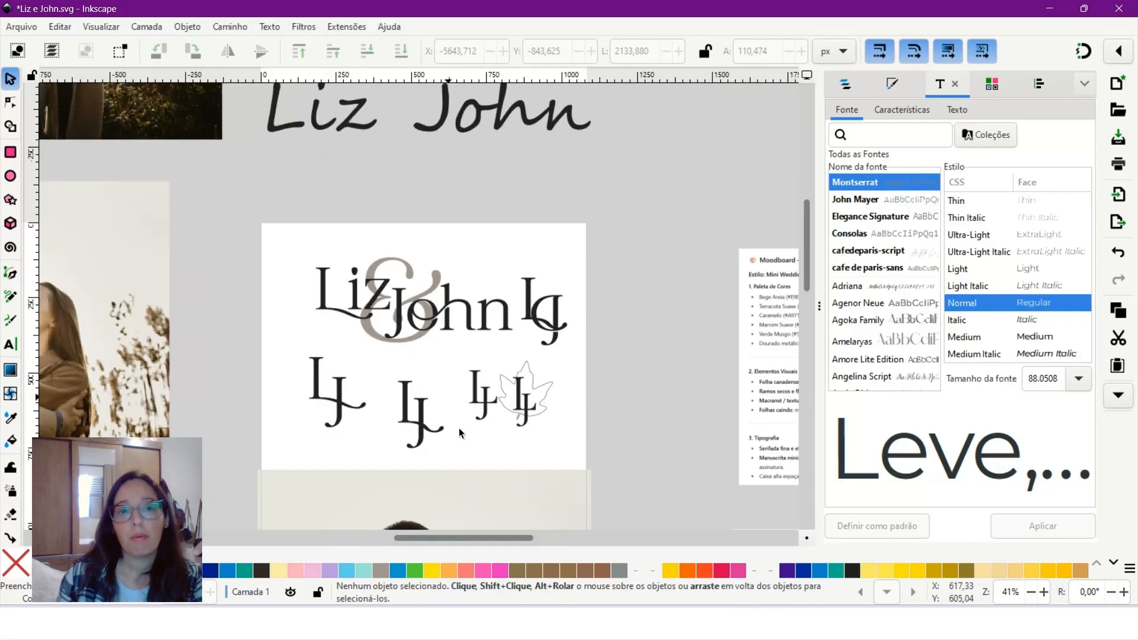
Preview the artboard's "Liz" text in cafedeparis-script, cafe de paris-sans, Adriana, Agenor Neue, Agoka Family, Amelaryas and Consolas without applying any.
click(376, 303)
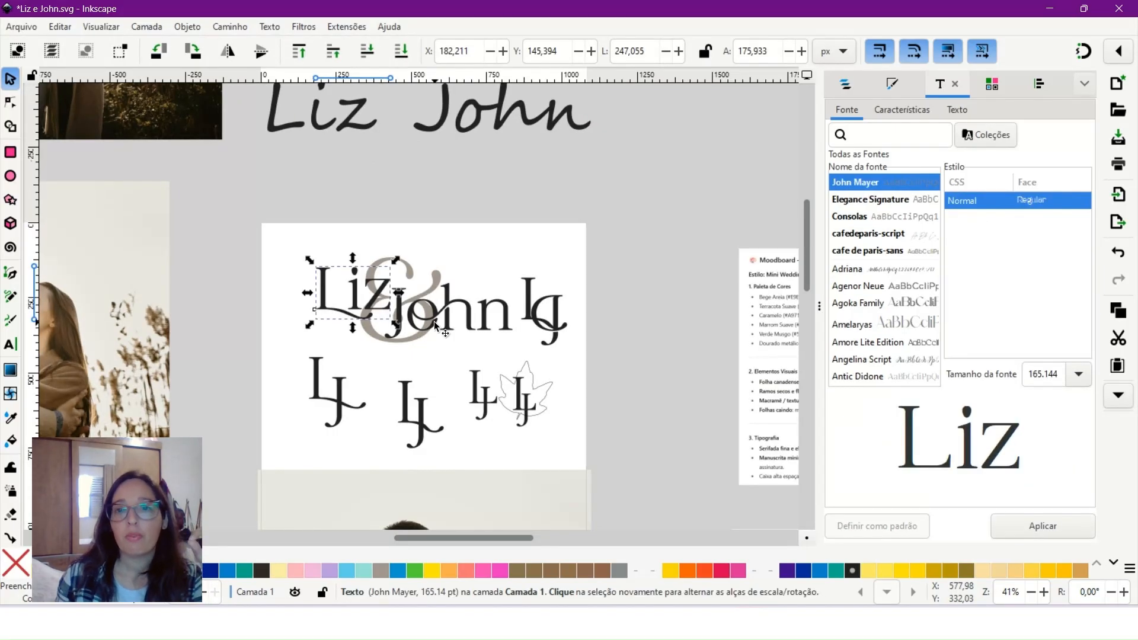
click(870, 232)
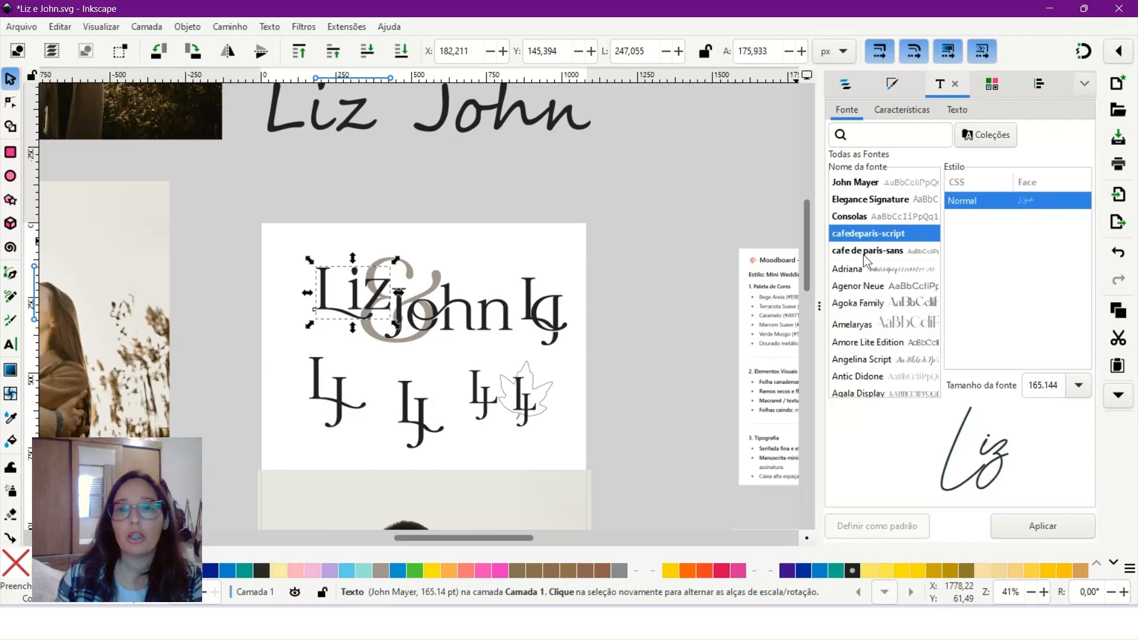
click(863, 251)
click(859, 270)
click(860, 287)
click(859, 303)
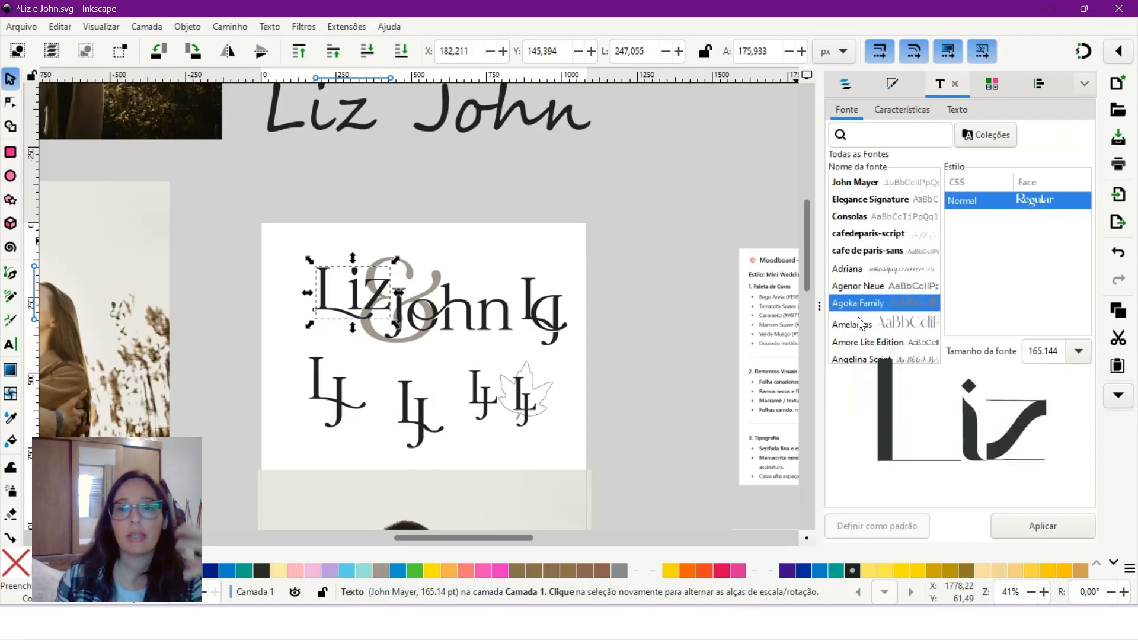
click(858, 321)
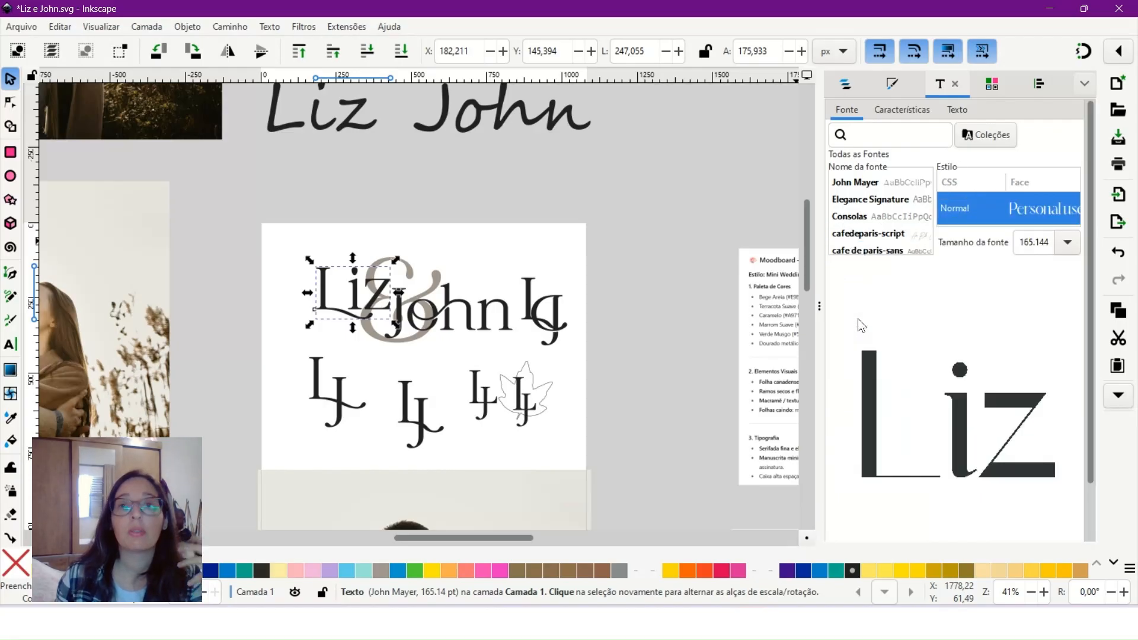
click(844, 222)
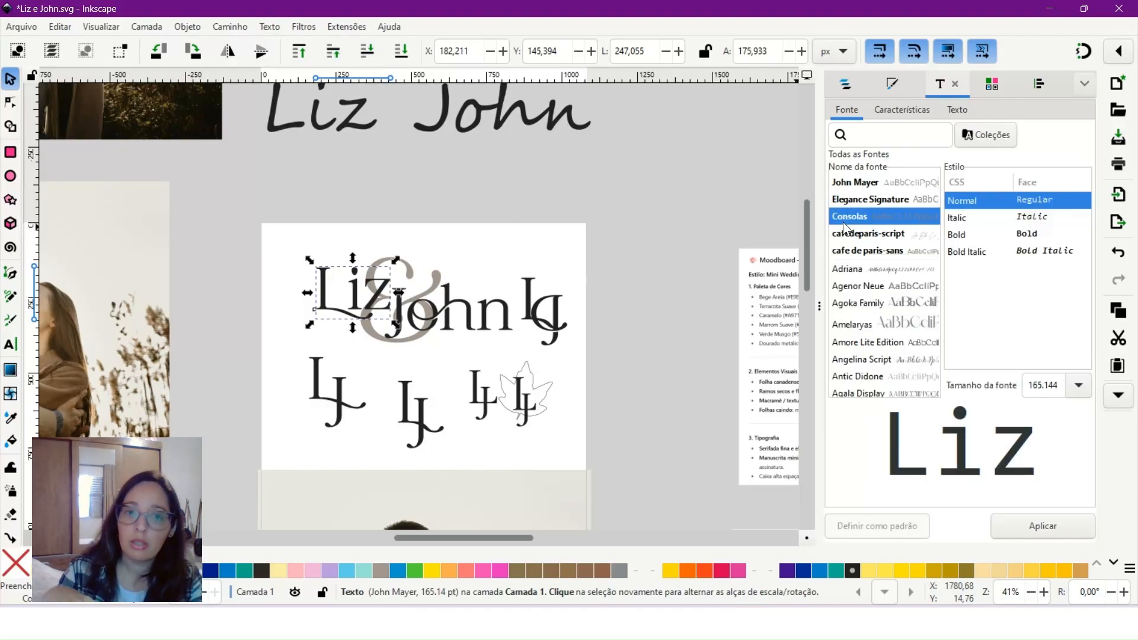
Switch to the typography test file in Figma and examine the handwritten name studies and the ornate calligraphic monogram.
key(alt+Tab)
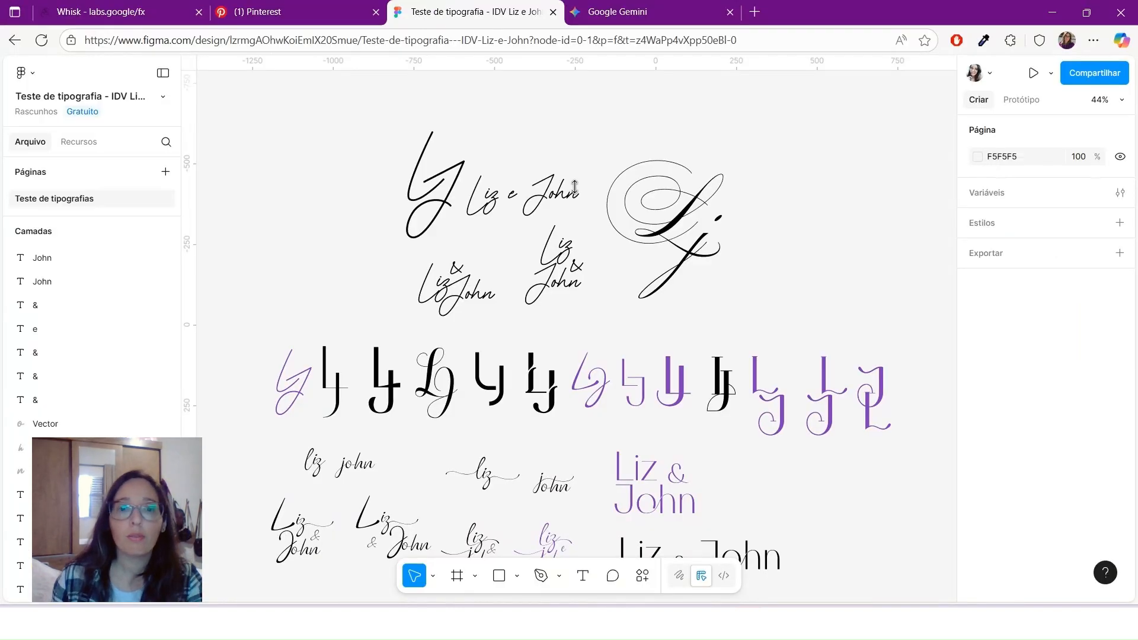
scroll(745, 338, down, 2)
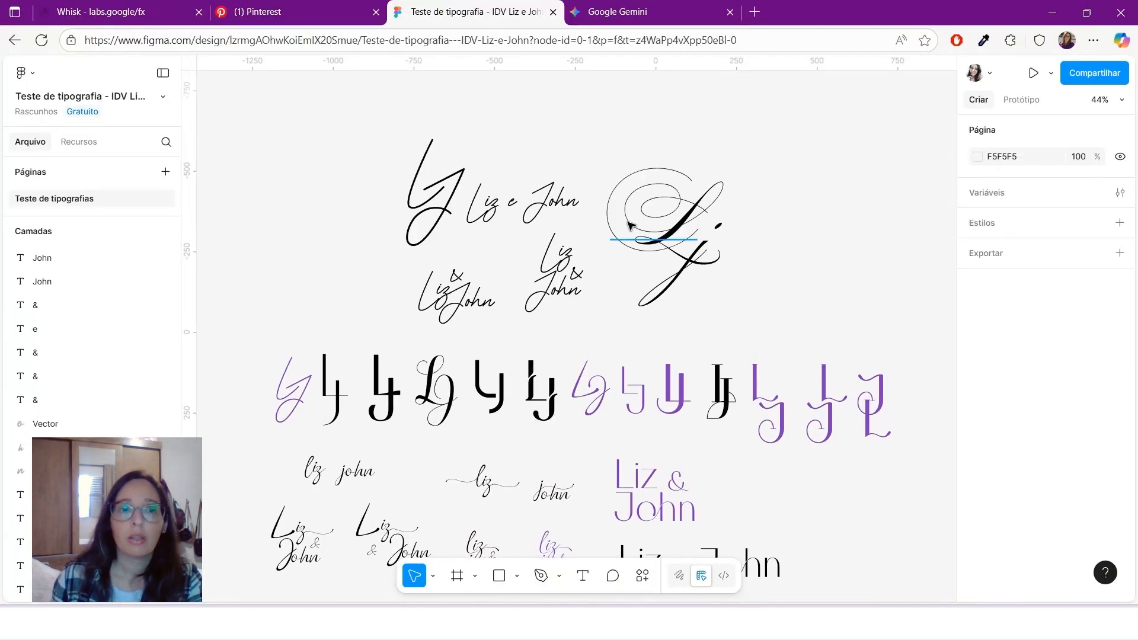
scroll(629, 224, up, 3)
scroll(630, 224, up, 2)
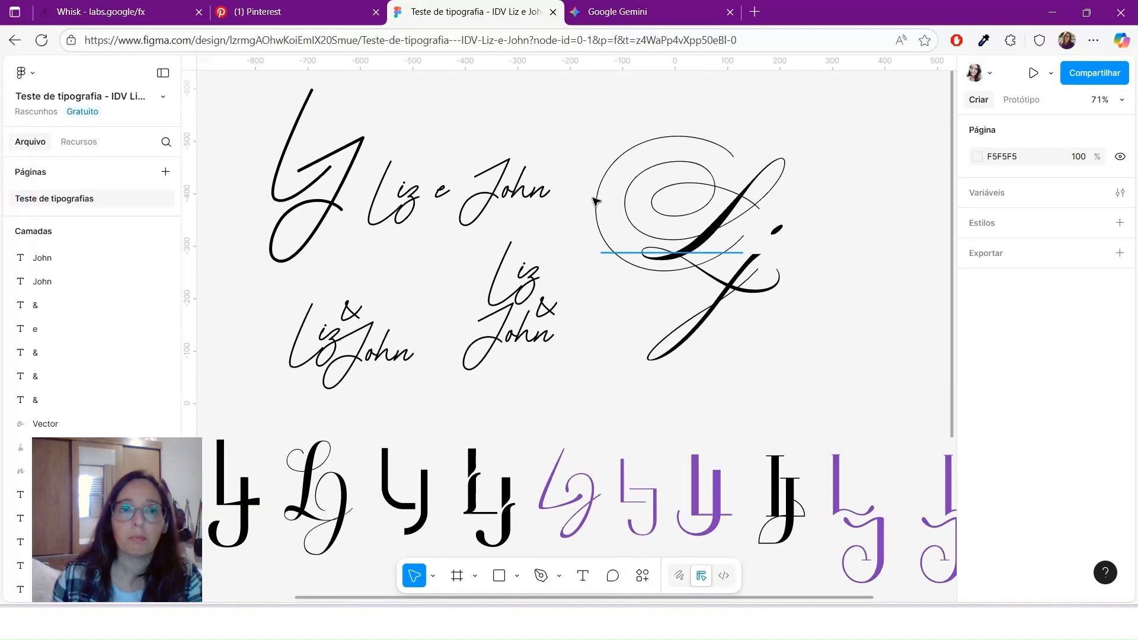
scroll(491, 225, down, 2)
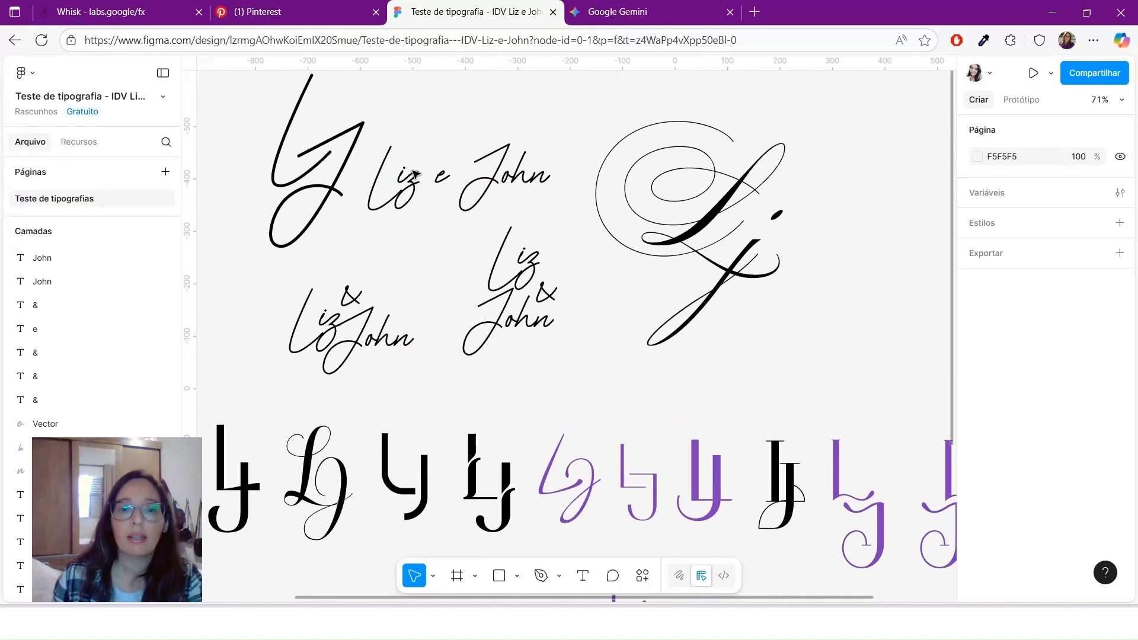
scroll(452, 603, left, 5)
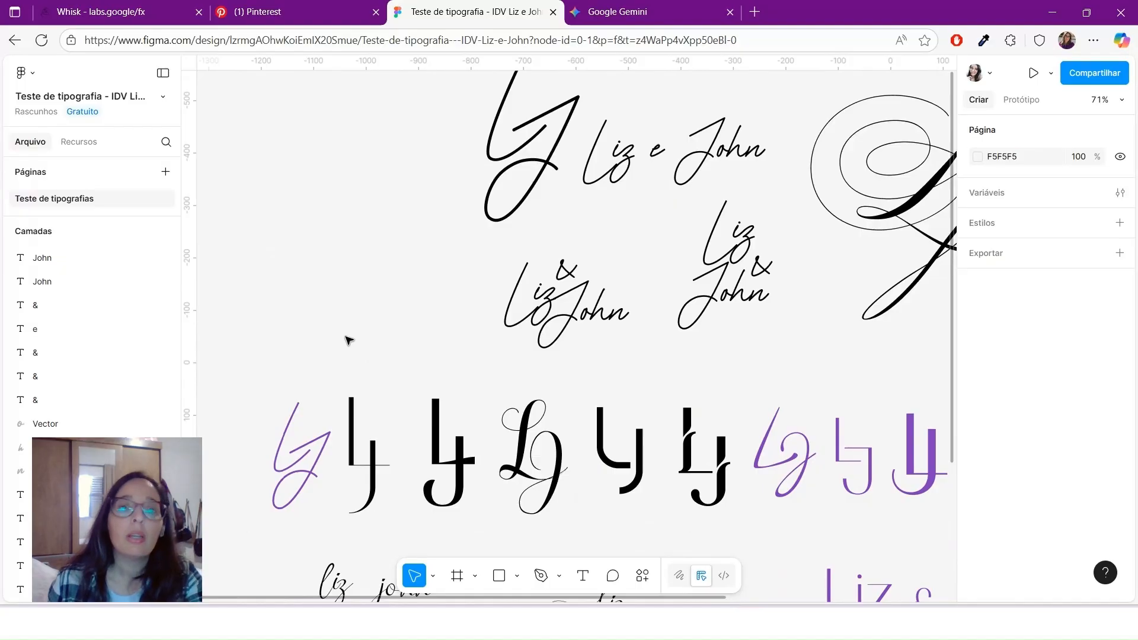
scroll(789, 483, down, 1)
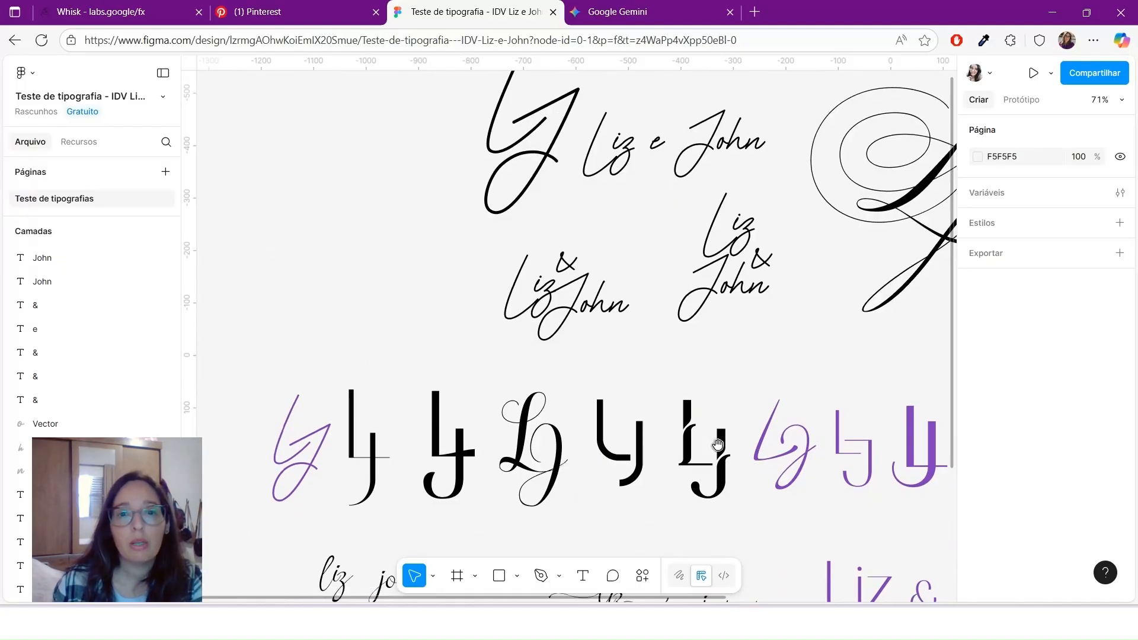
Examine the row of LJ monograms and the script and sans-serif name lettering beneath it.
scroll(653, 307, down, 3)
scroll(653, 307, right, 2)
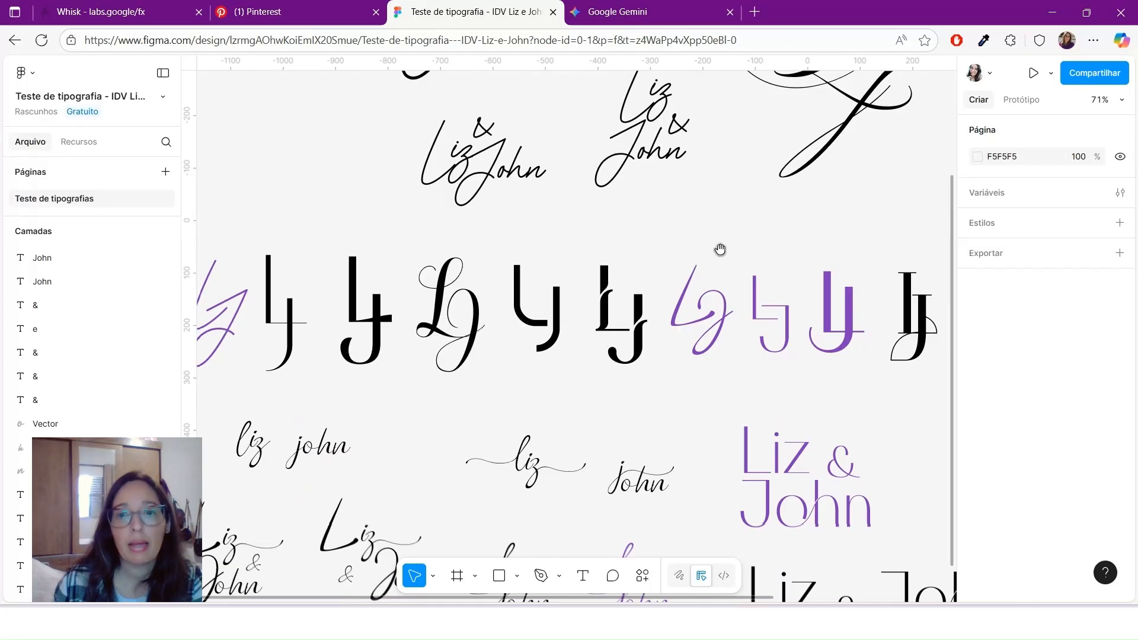
scroll(387, 311, down, 2)
scroll(387, 312, right, 3)
scroll(806, 195, left, 4)
scroll(806, 196, down, 1)
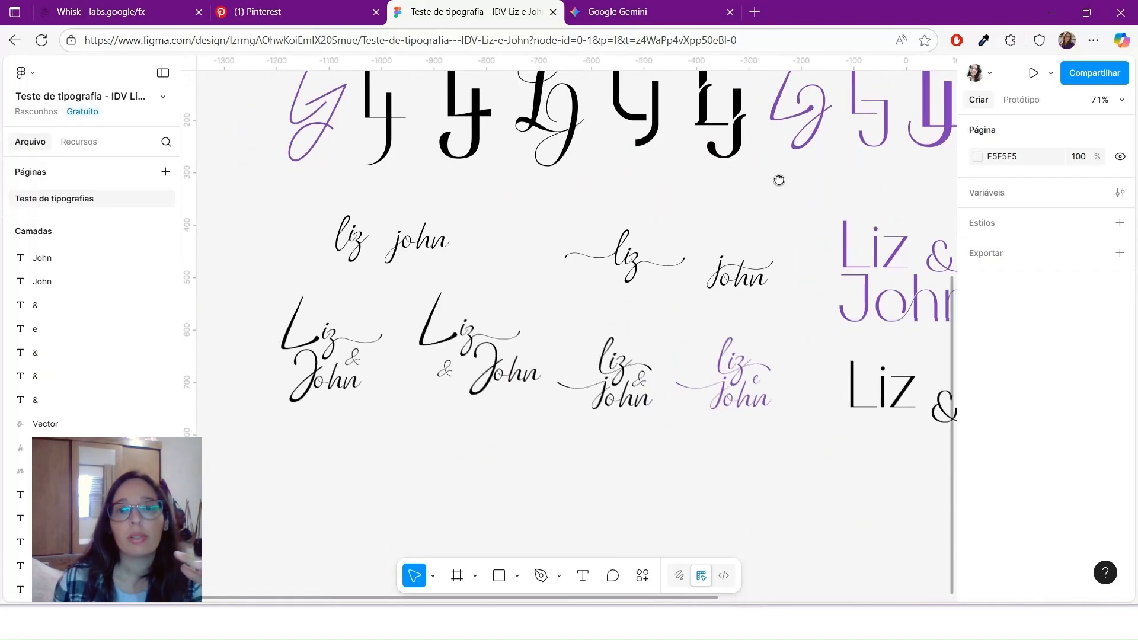
scroll(718, 250, right, 1)
scroll(719, 249, up, 1)
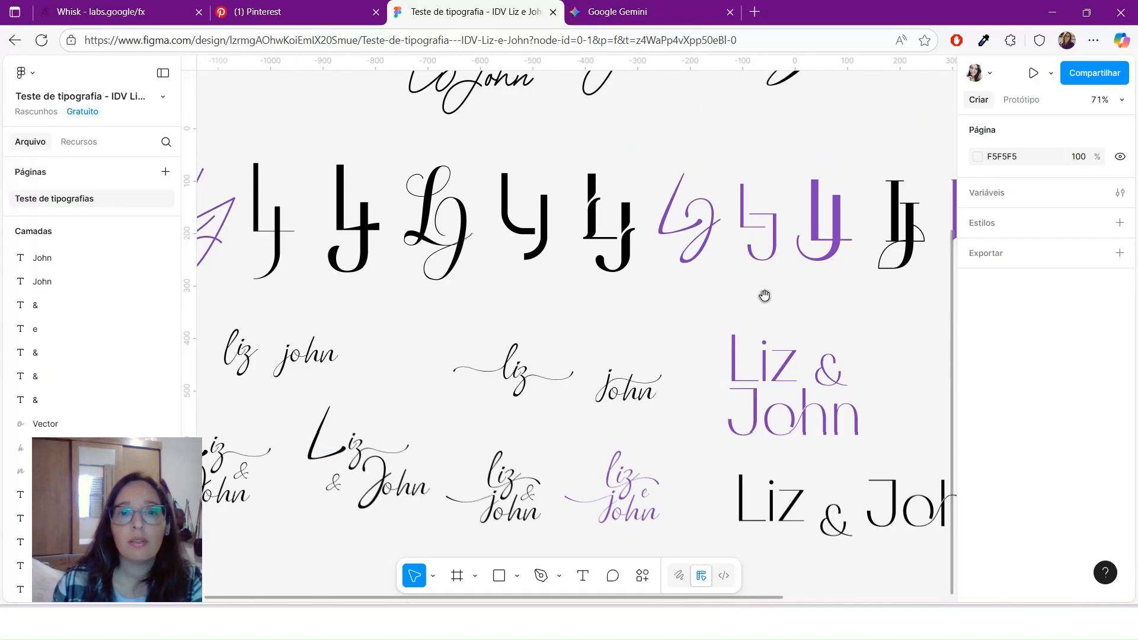
drag(765, 297, 535, 300)
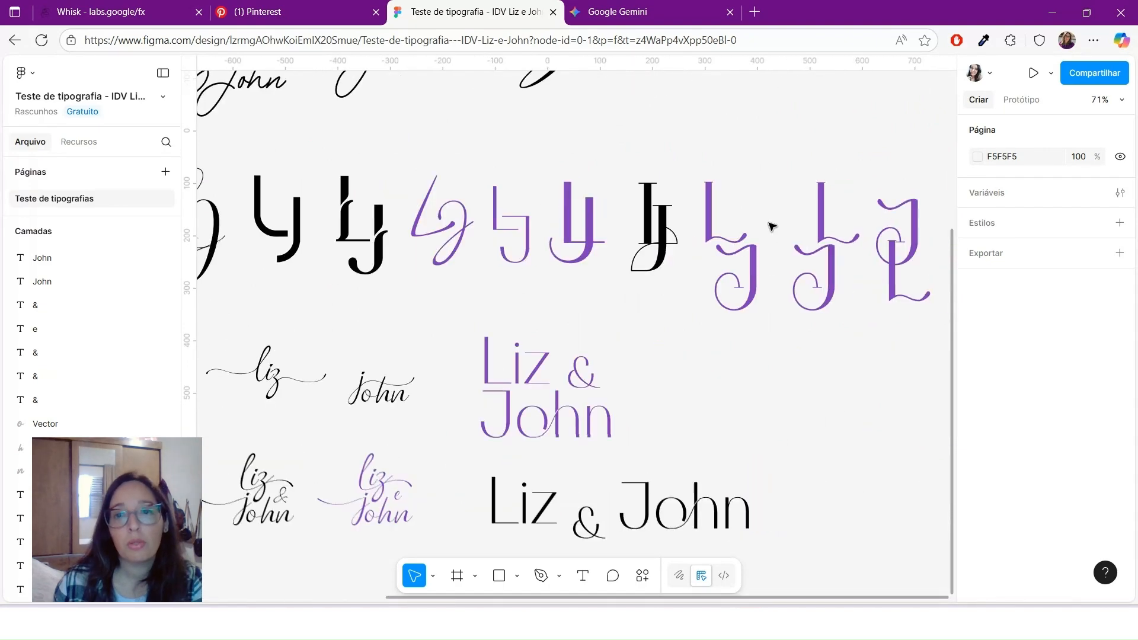
drag(780, 350, 541, 440)
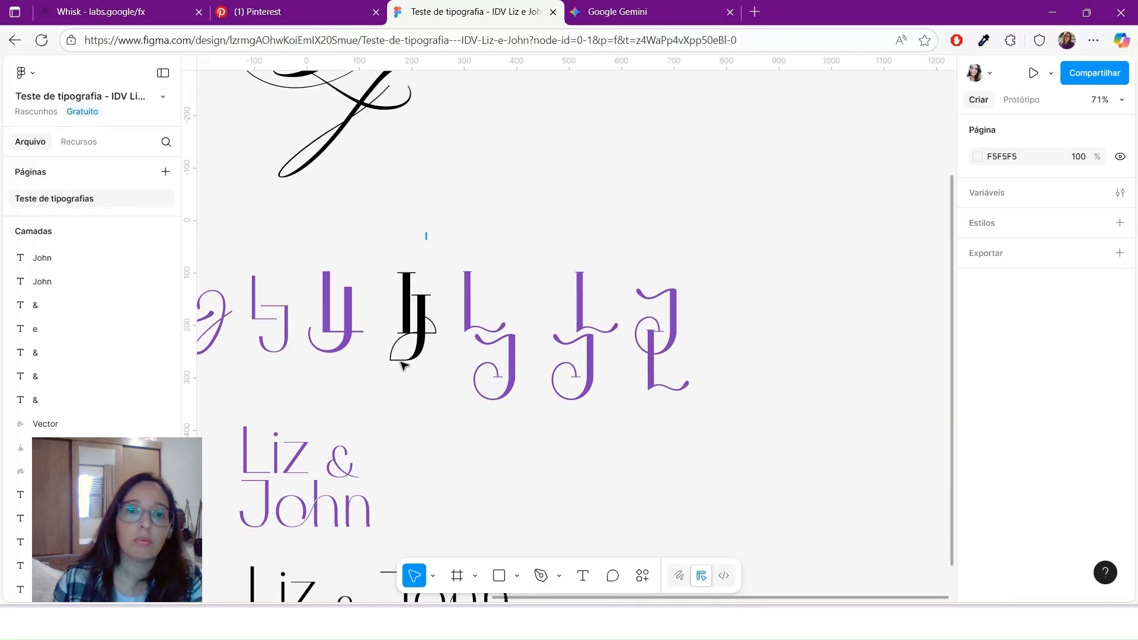
Duplicate the black Gestack LJ monogram beyond the last purple one in the row and shift the copy's J slightly down.
drag(403, 365, 746, 335)
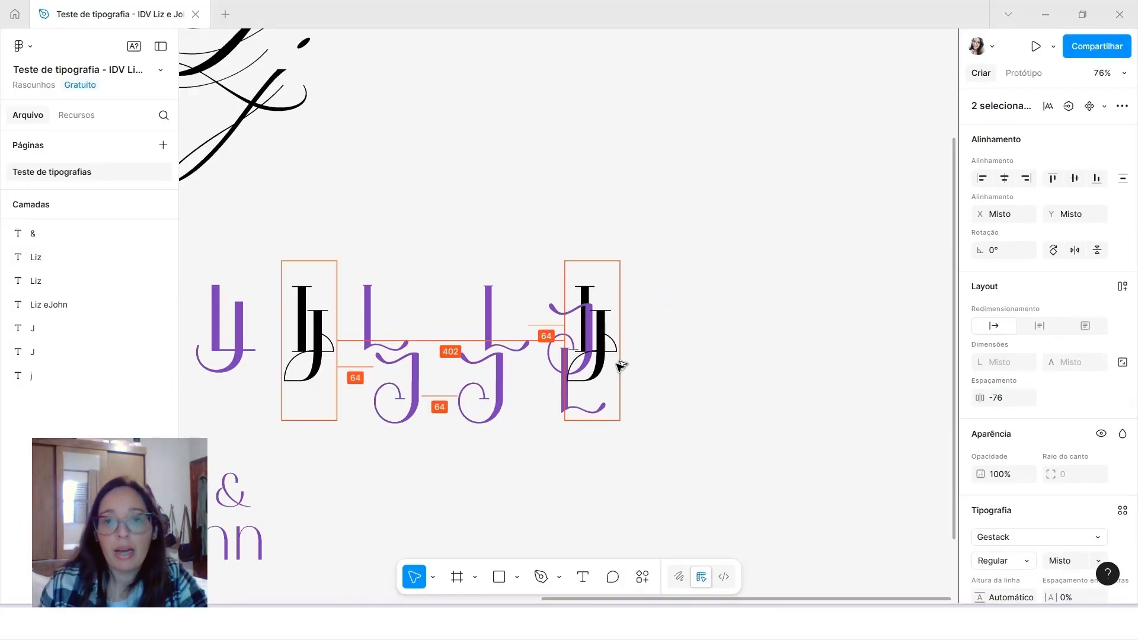
drag(620, 364, 673, 345)
click(756, 294)
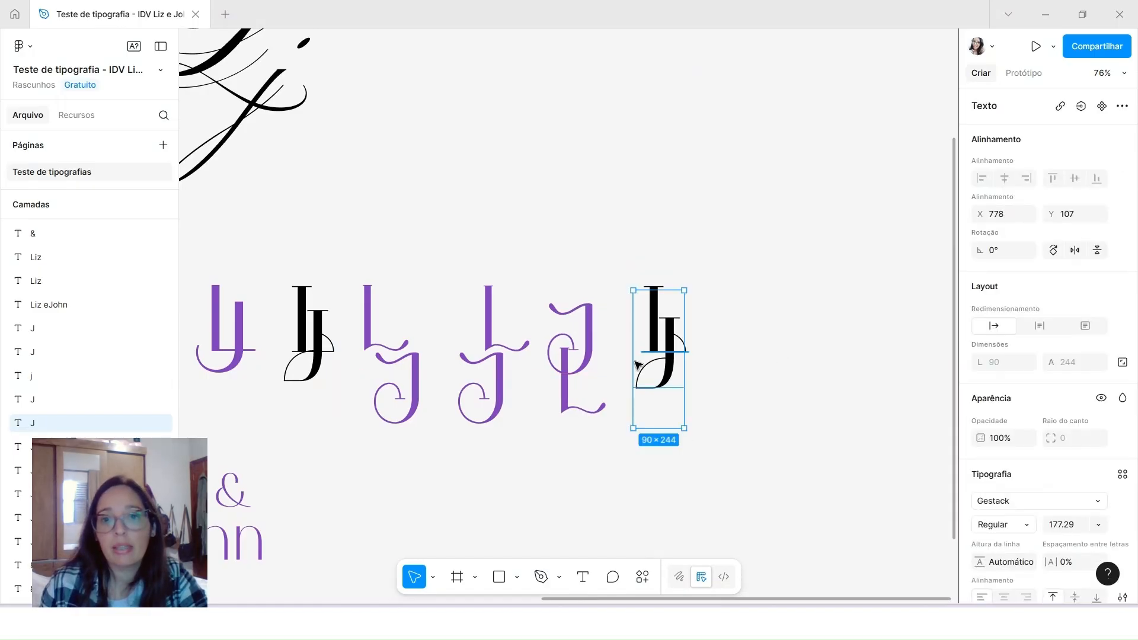
click(633, 214)
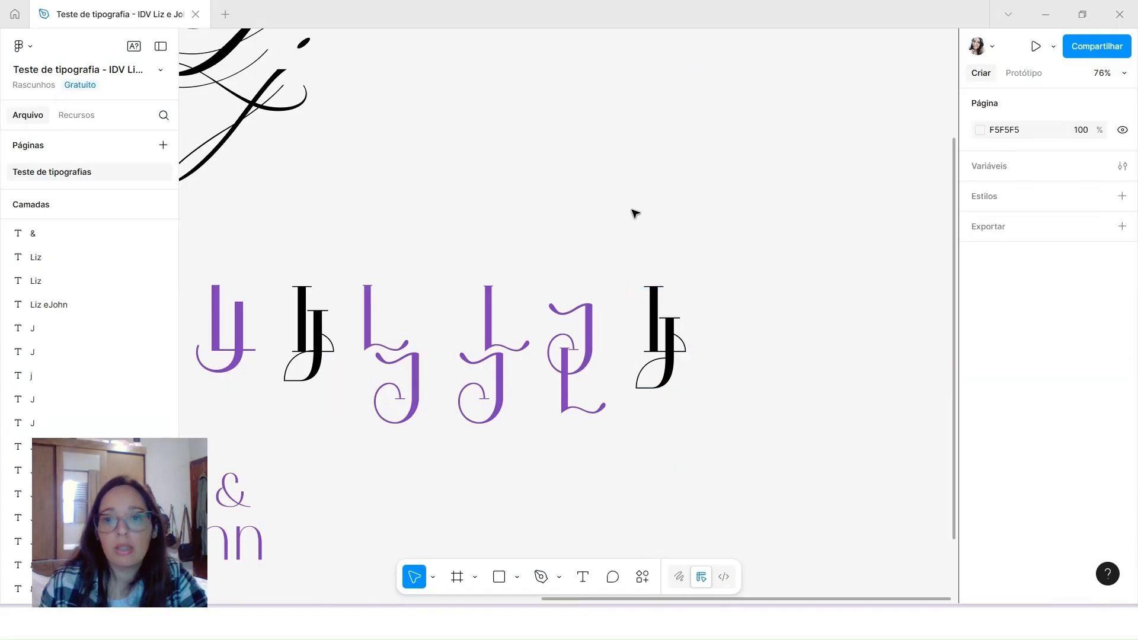
Set the font of both letters in the duplicated black LJ monogram at the end of the row to Heyanik.
drag(634, 213, 689, 425)
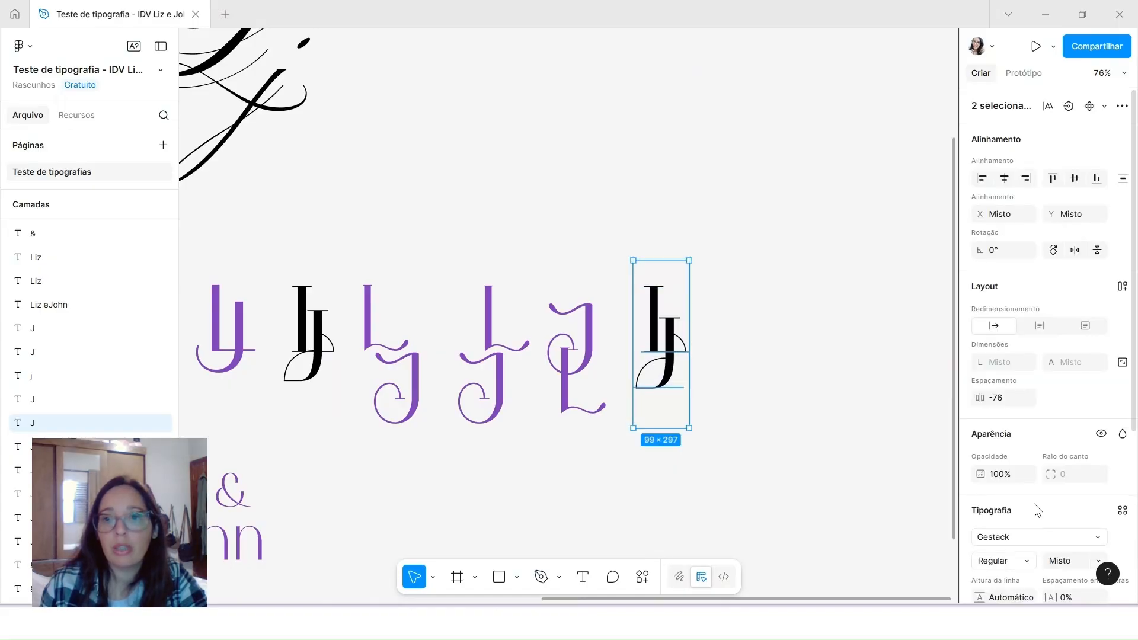
scroll(1034, 503, down, 5)
click(1007, 314)
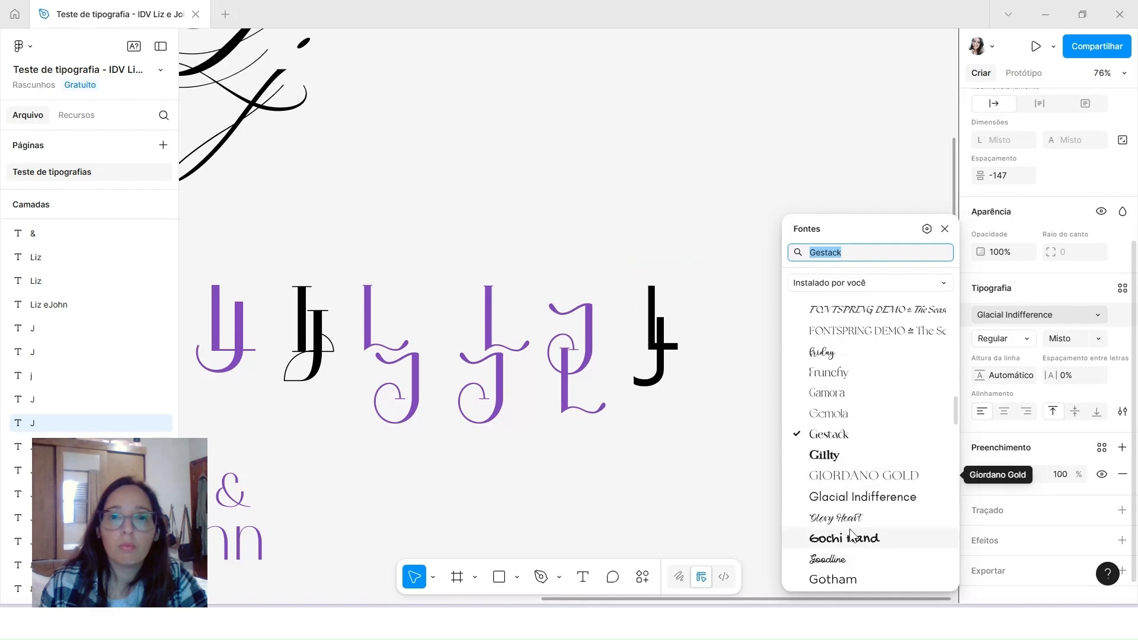
scroll(852, 536, down, 2)
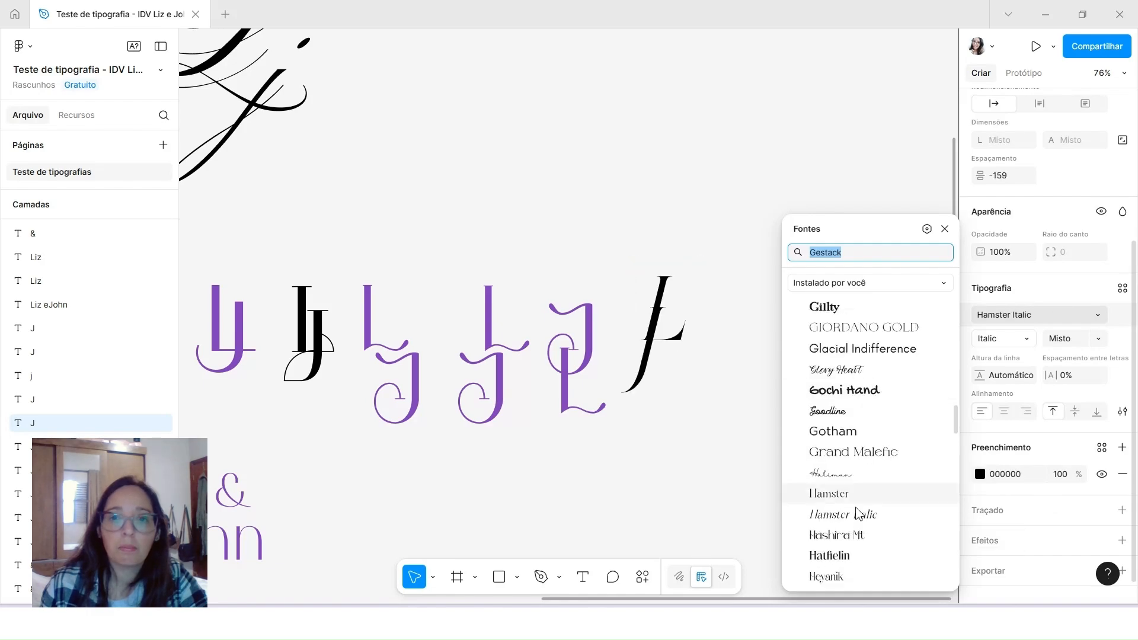
click(865, 578)
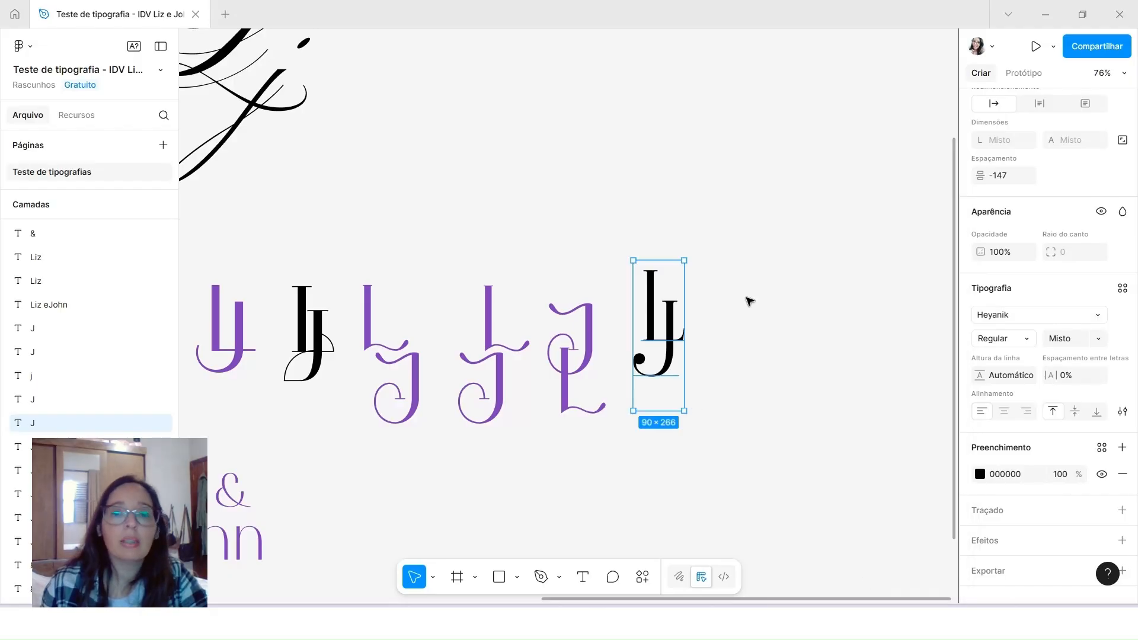
click(771, 403)
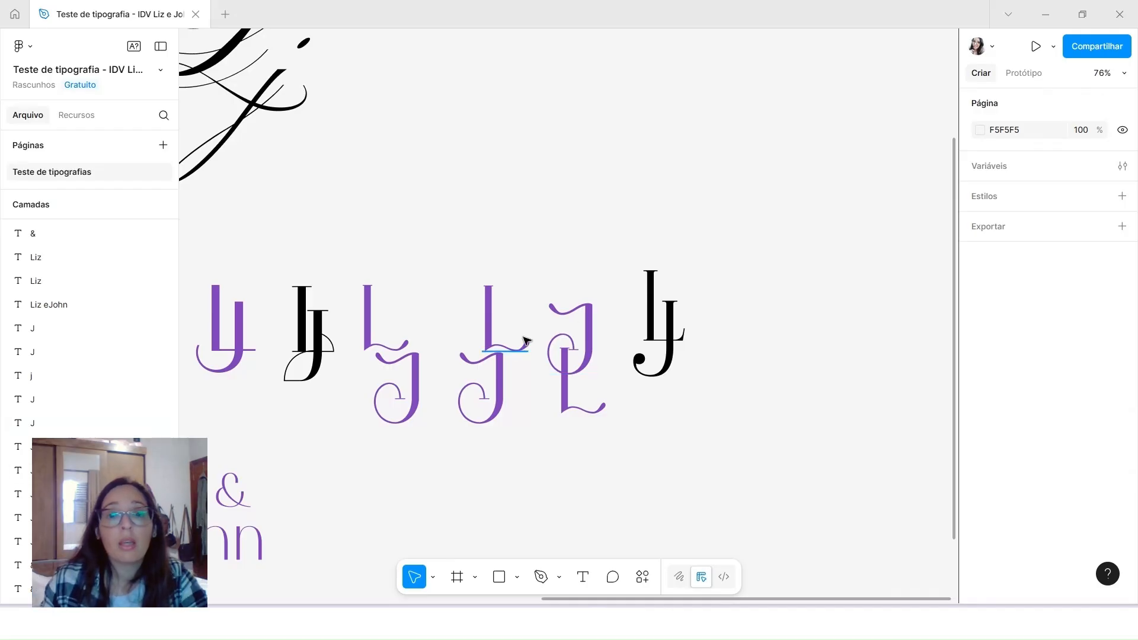
Turn on Alternativas estilísticas and Conjunto estilístico 1 for the J of the Heyanik monogram.
click(643, 374)
scroll(1033, 437, down, 5)
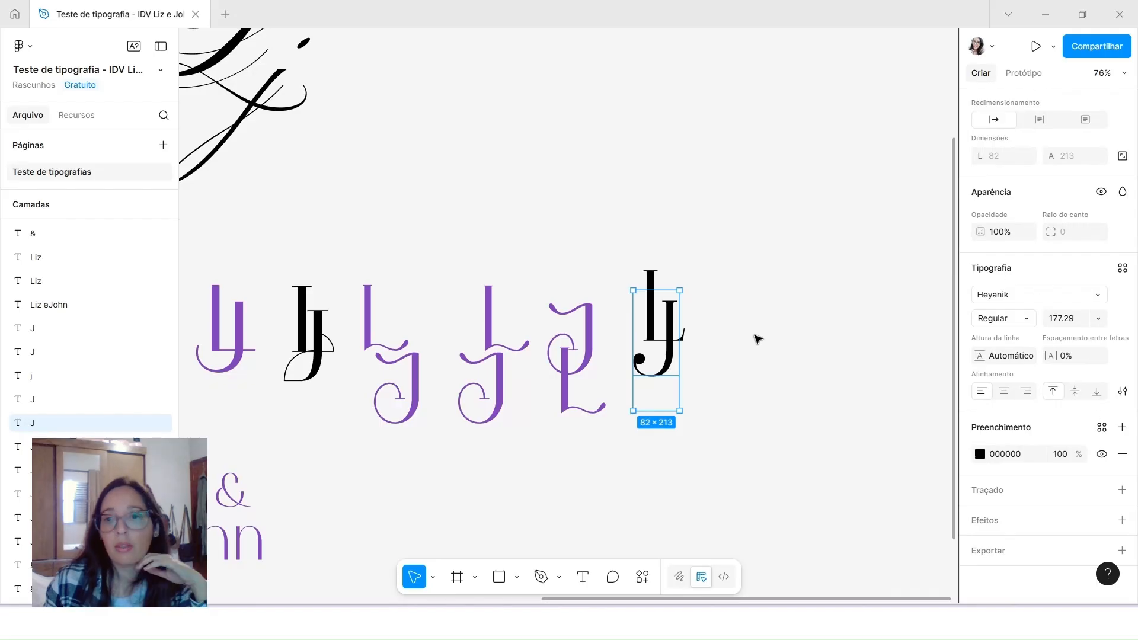
click(704, 358)
key(ctrl+z)
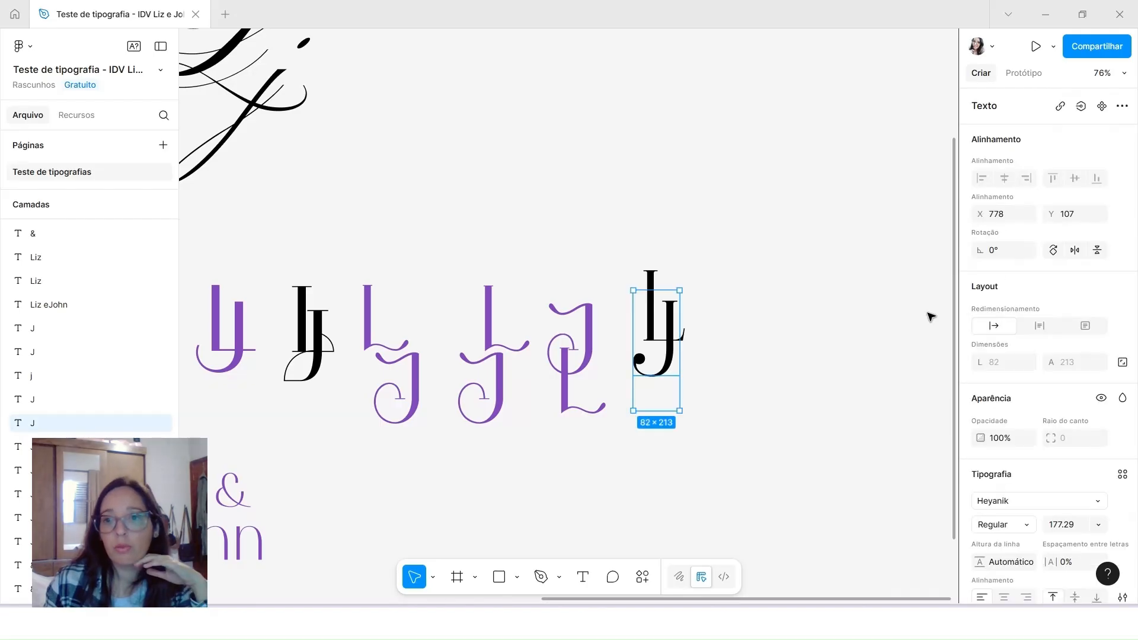
scroll(1067, 371, down, 5)
click(1123, 392)
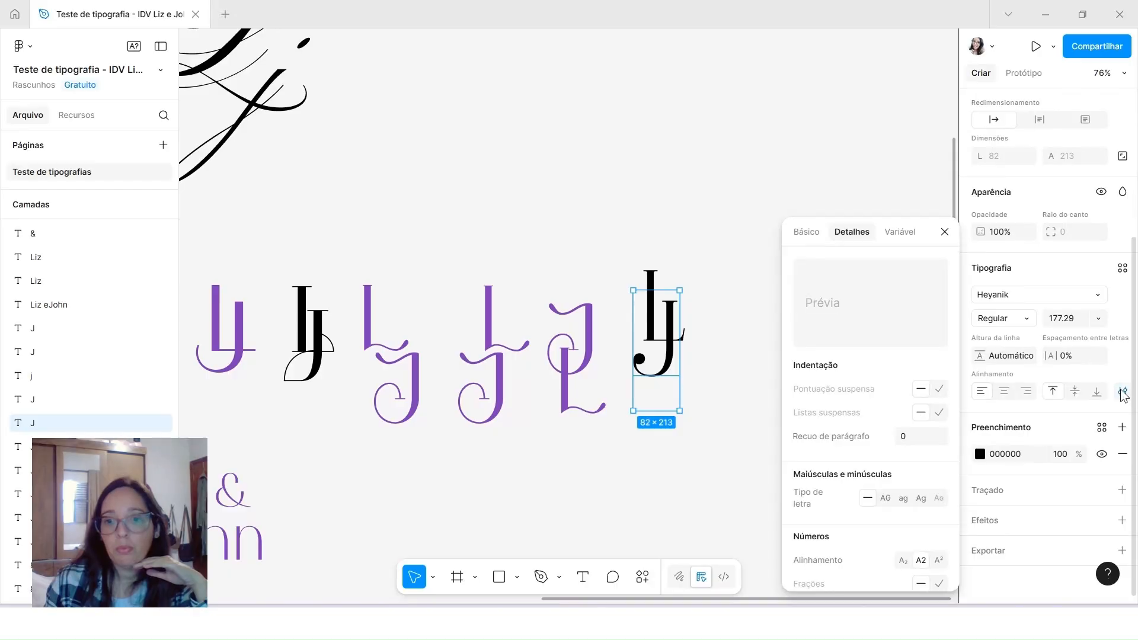
scroll(917, 429, down, 5)
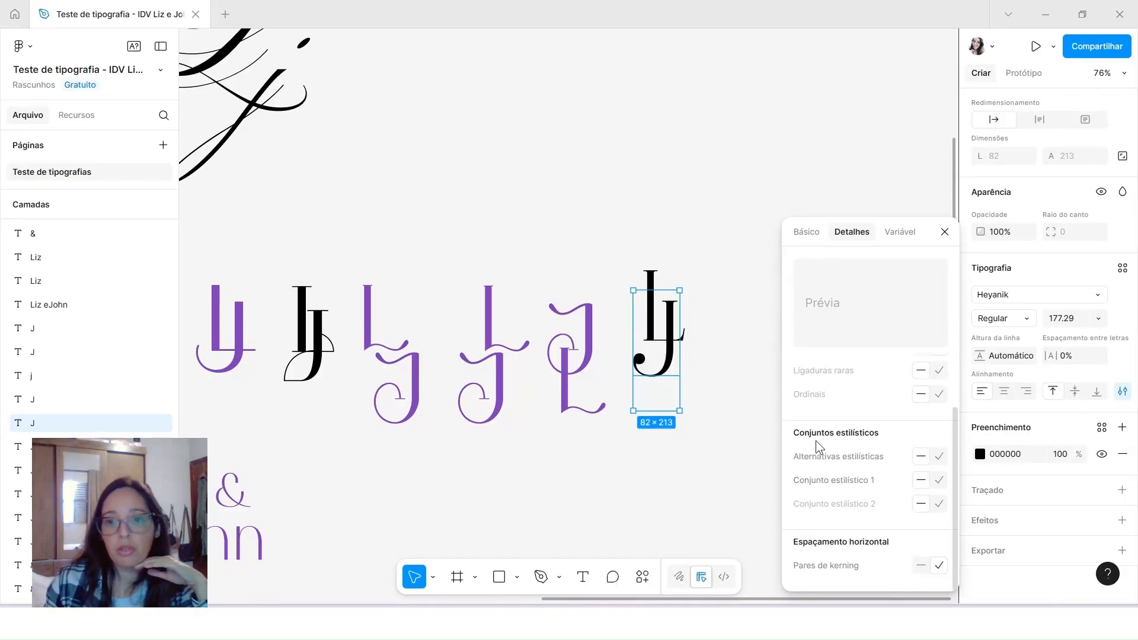
click(940, 462)
click(939, 481)
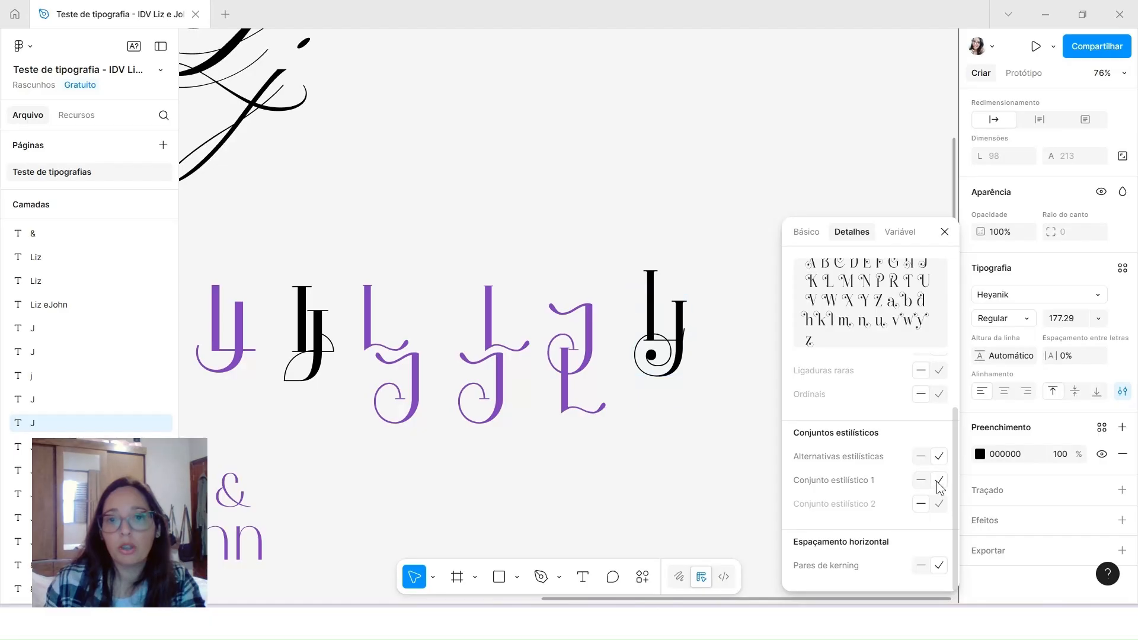
Compare the Heyanik J with its alternates off and on, keeping only Alternativas estilísticas enabled.
click(923, 458)
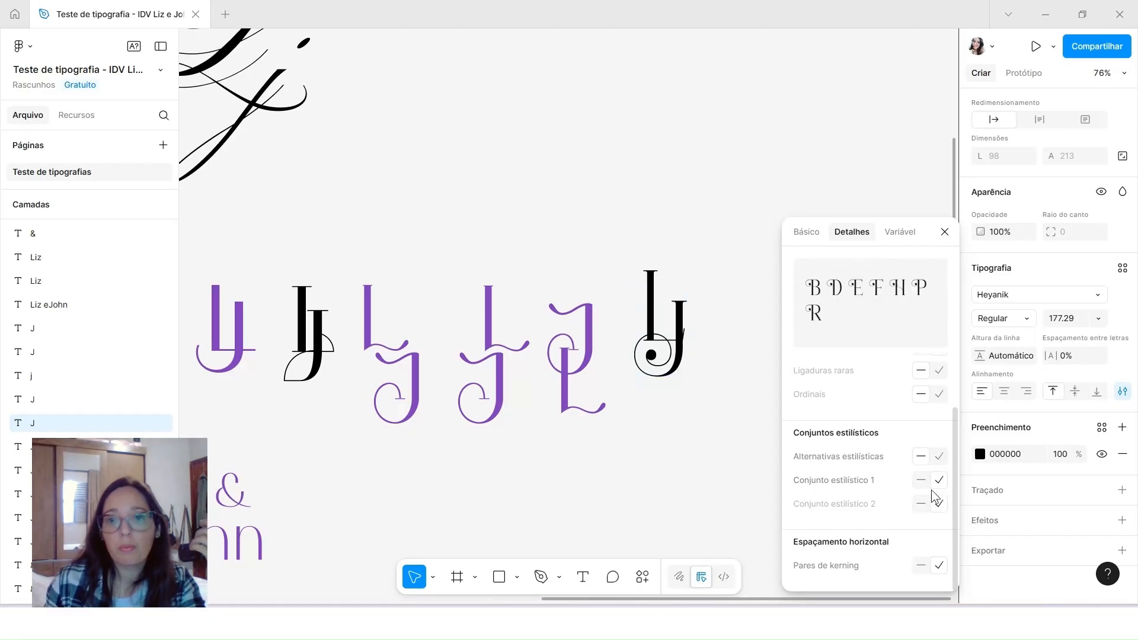
click(922, 481)
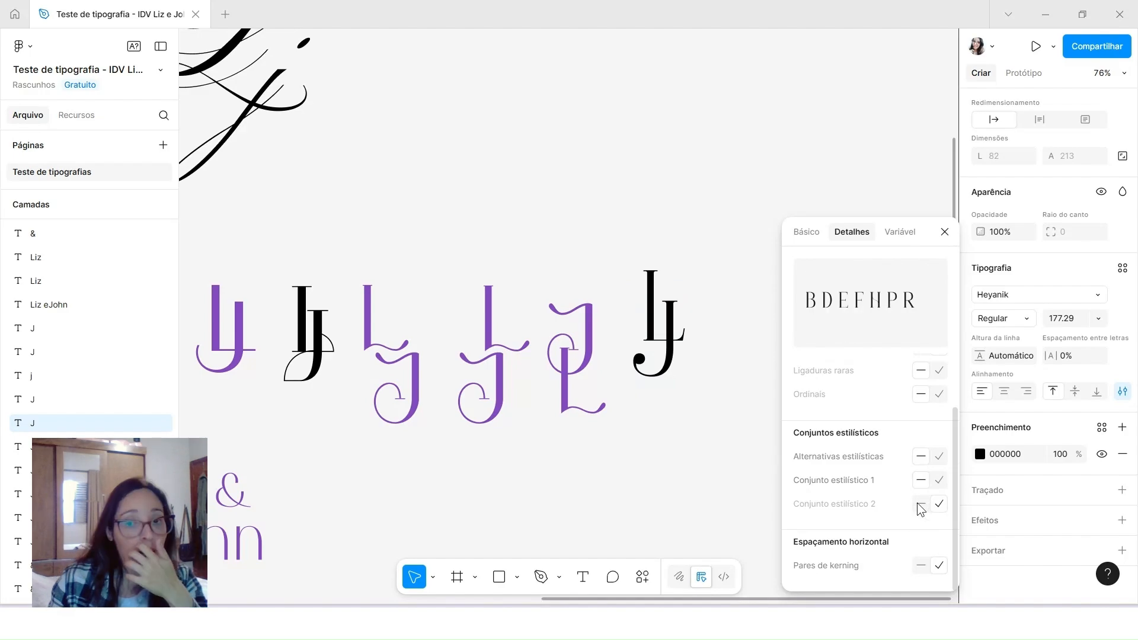
click(939, 458)
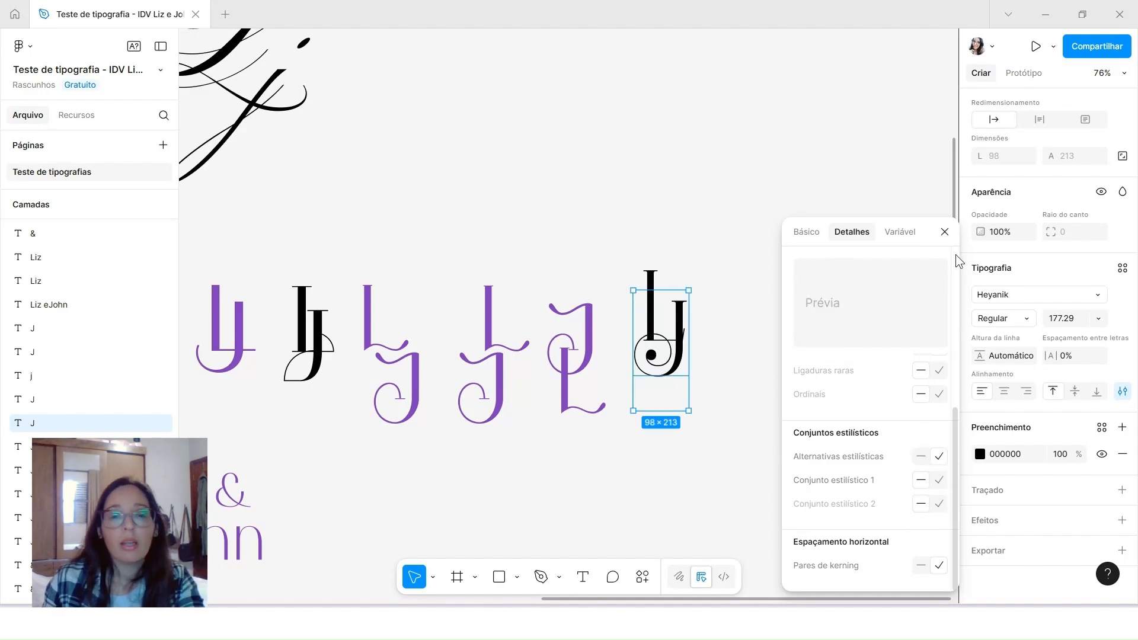
click(945, 231)
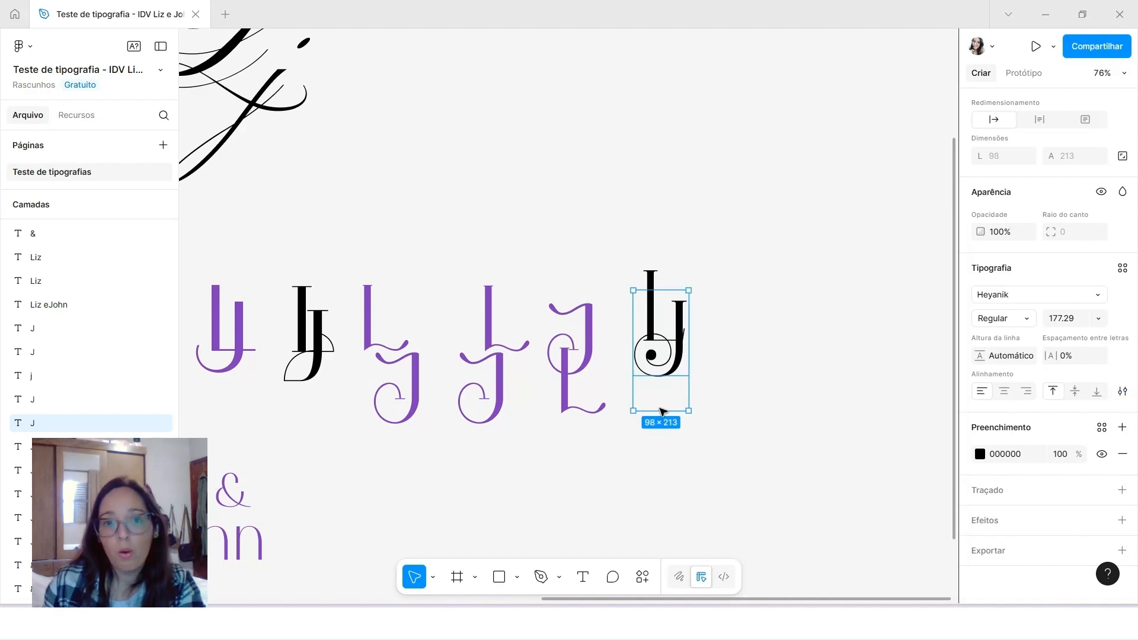
click(625, 218)
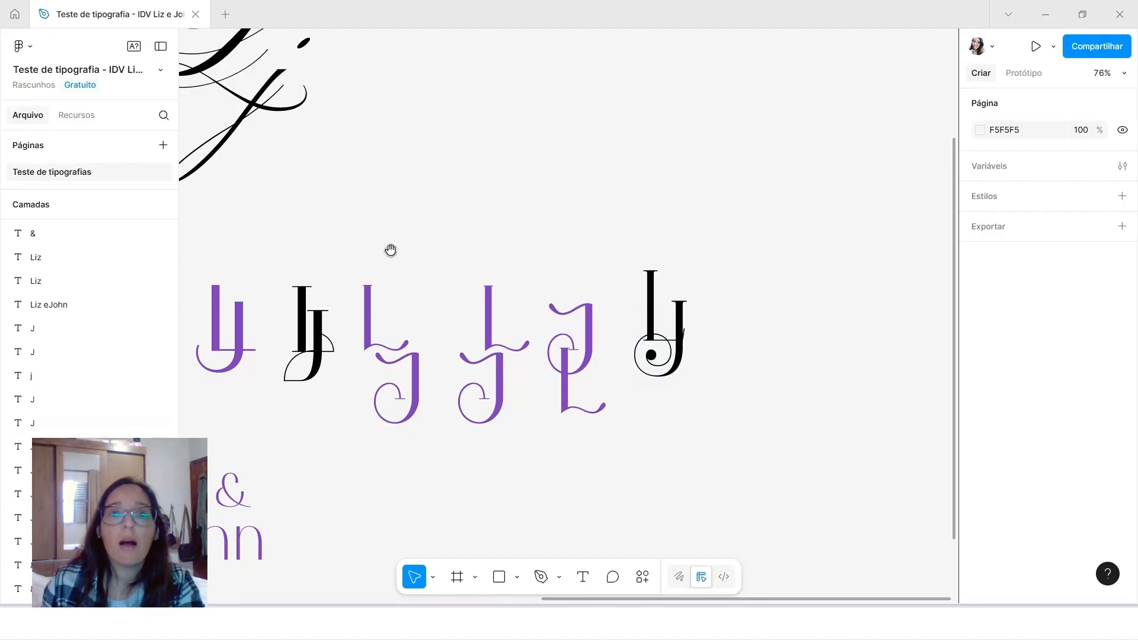
Examine the handwritten name studies, the row of LJ monograms, and the script and sans-serif name lettering below it.
drag(391, 249, 957, 162)
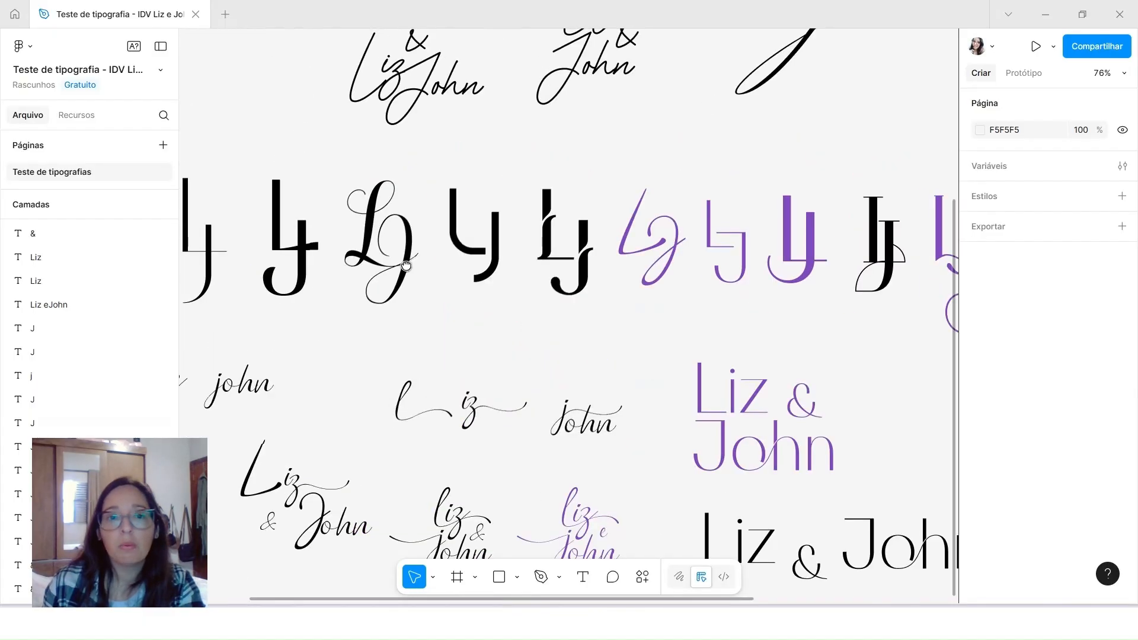
drag(481, 233, 475, 534)
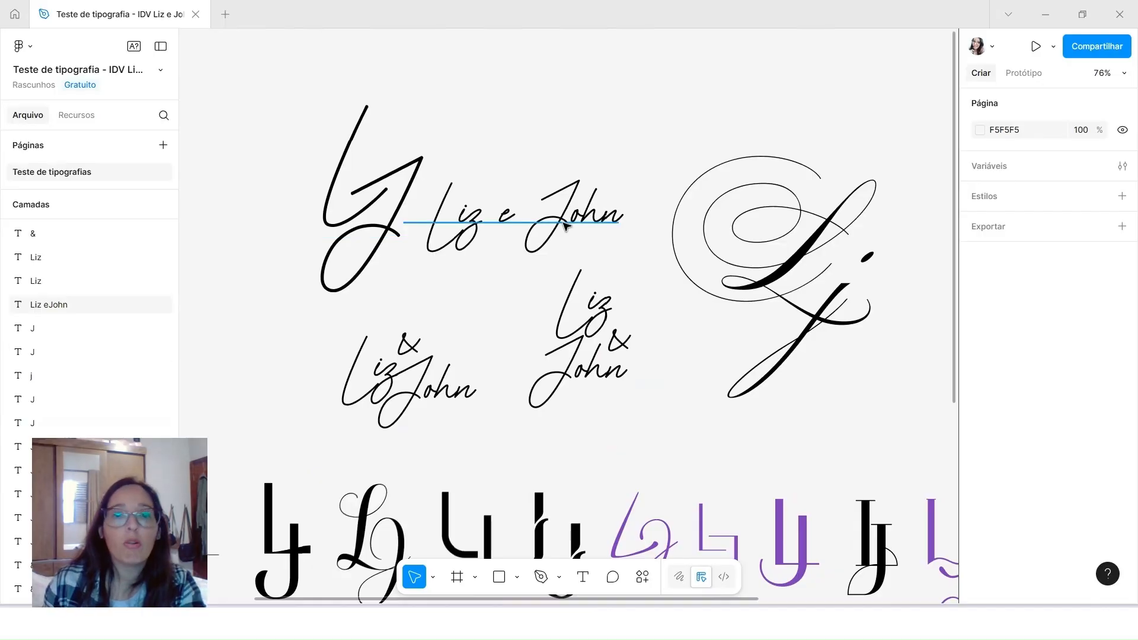
drag(498, 338, 471, 134)
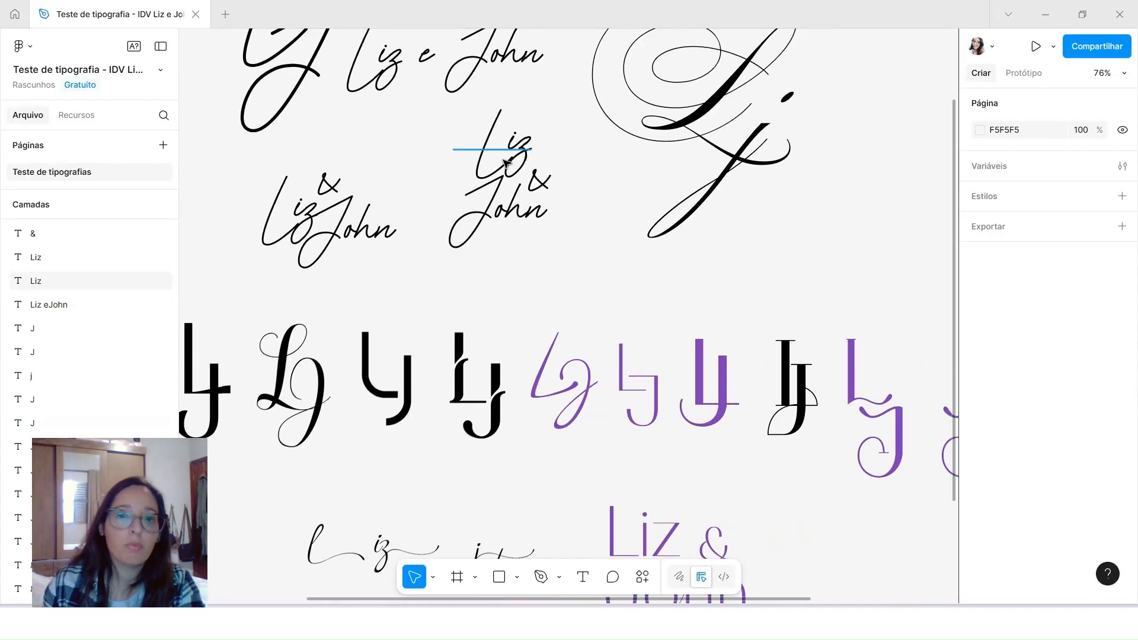
scroll(525, 221, up, 3)
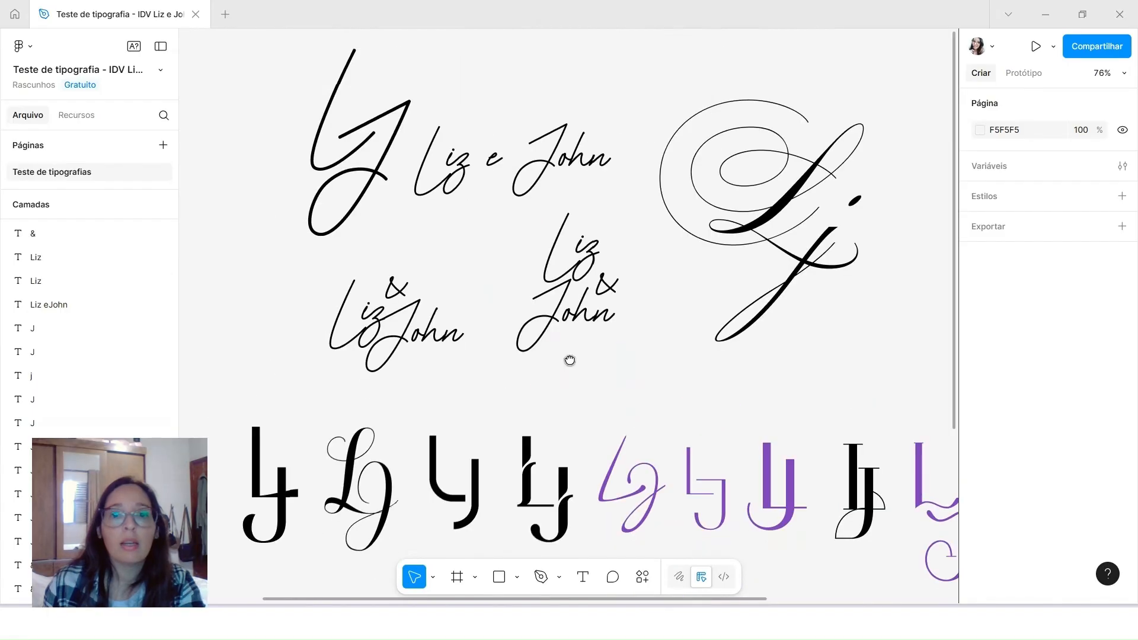
scroll(610, 161, down, 5)
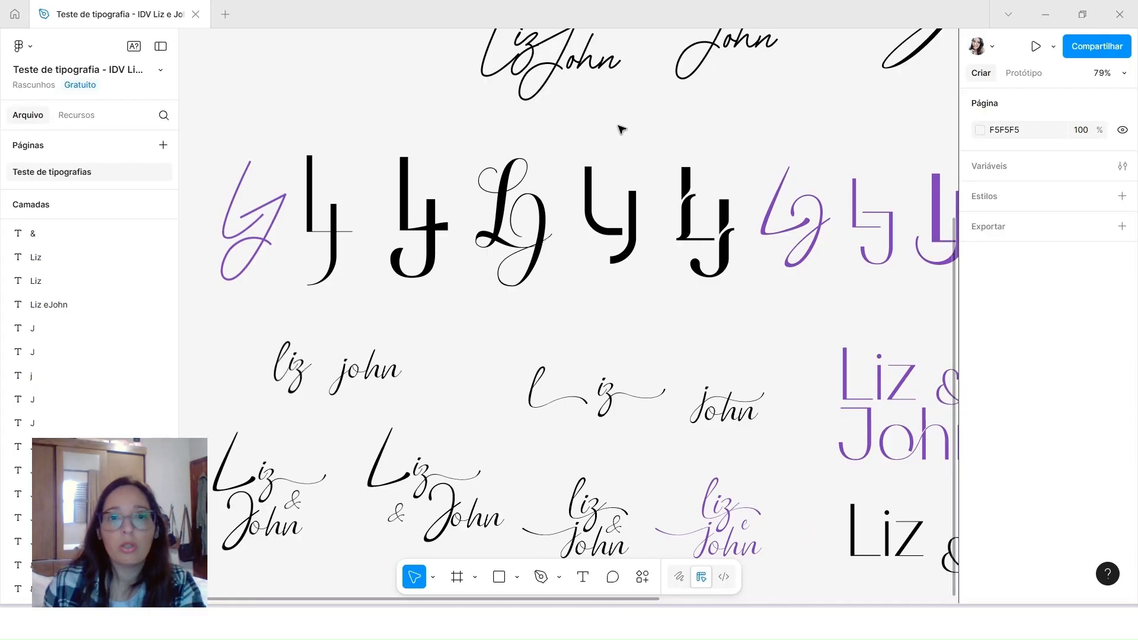
scroll(556, 208, down, 4)
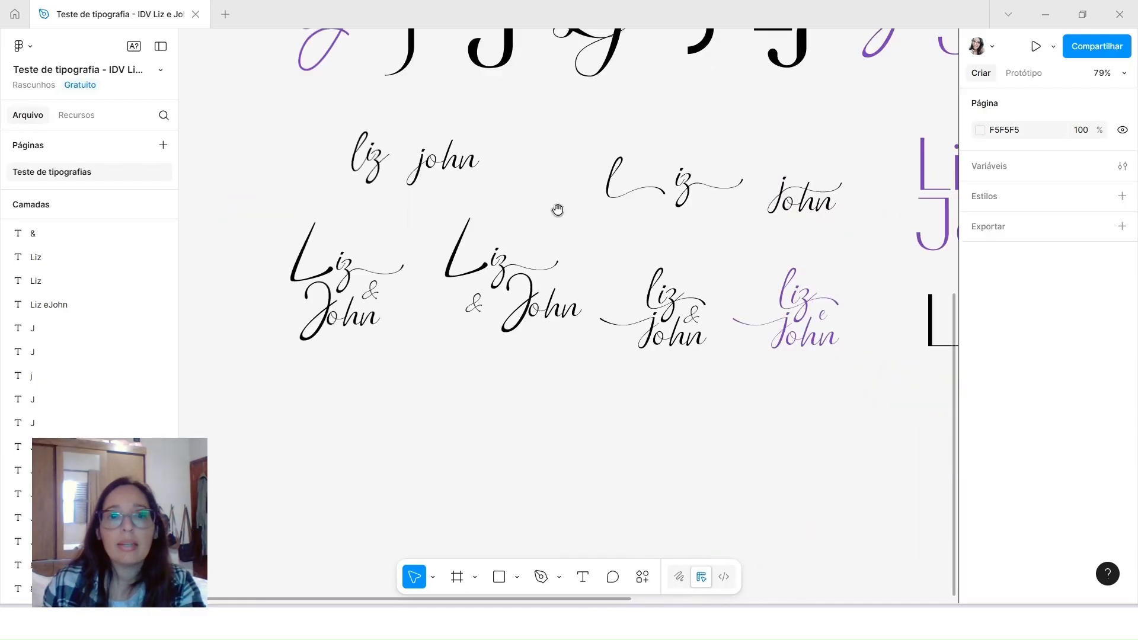
drag(556, 209, 316, 227)
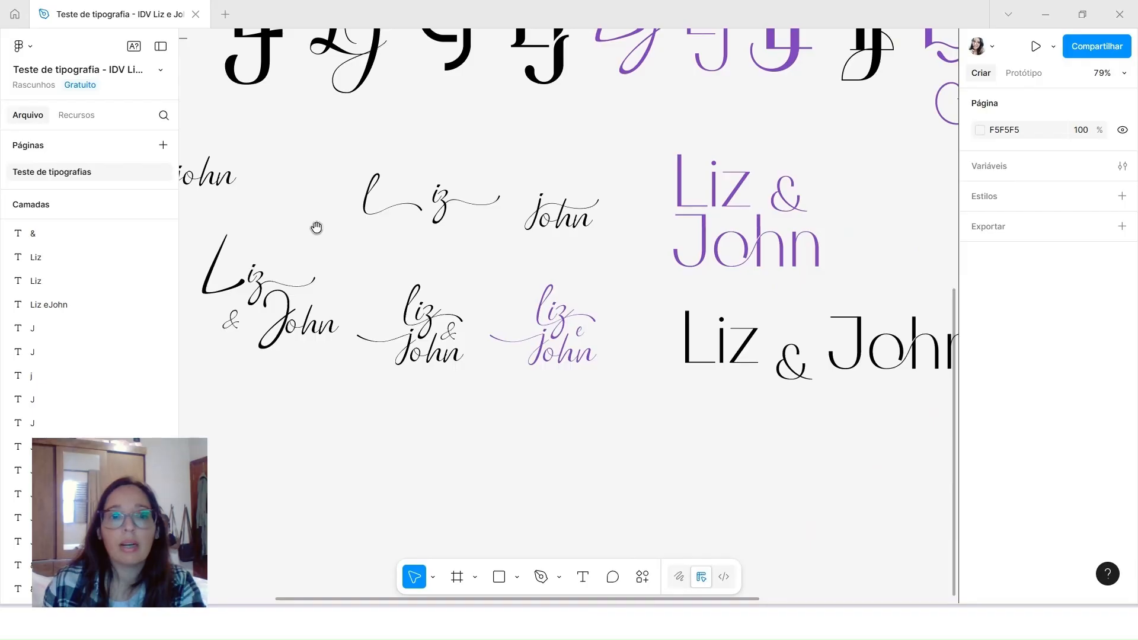
scroll(389, 164, up, 5)
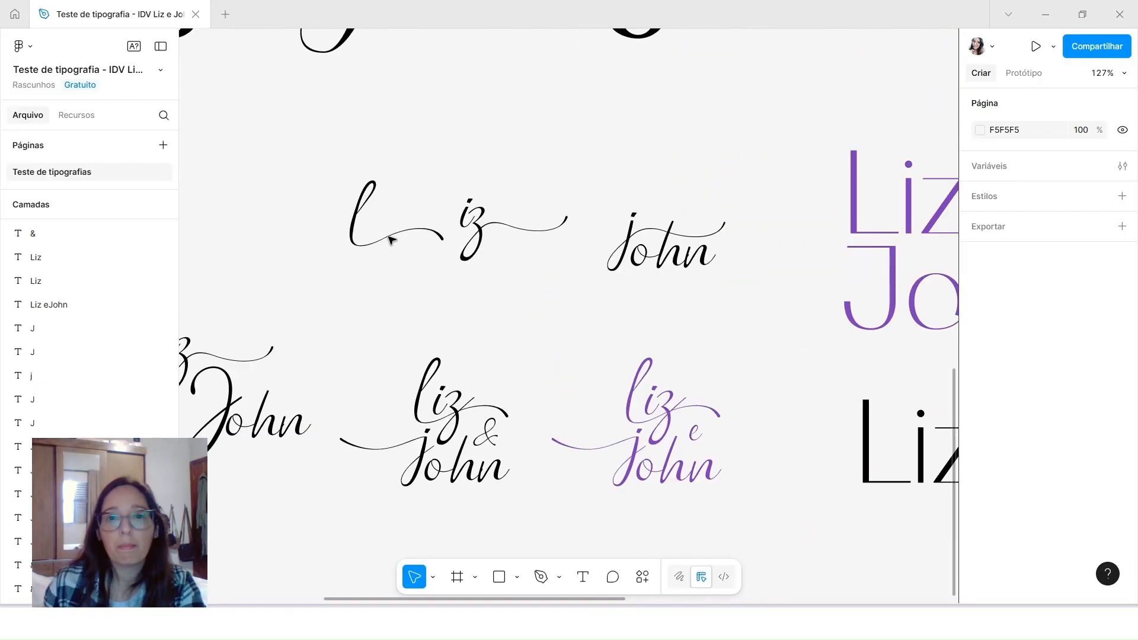
Compare the separate Elegance Signature l with no stylistic set and with Conjunto estilístico 2, ending on Conjunto estilístico 3.
scroll(391, 239, left, 5)
click(626, 212)
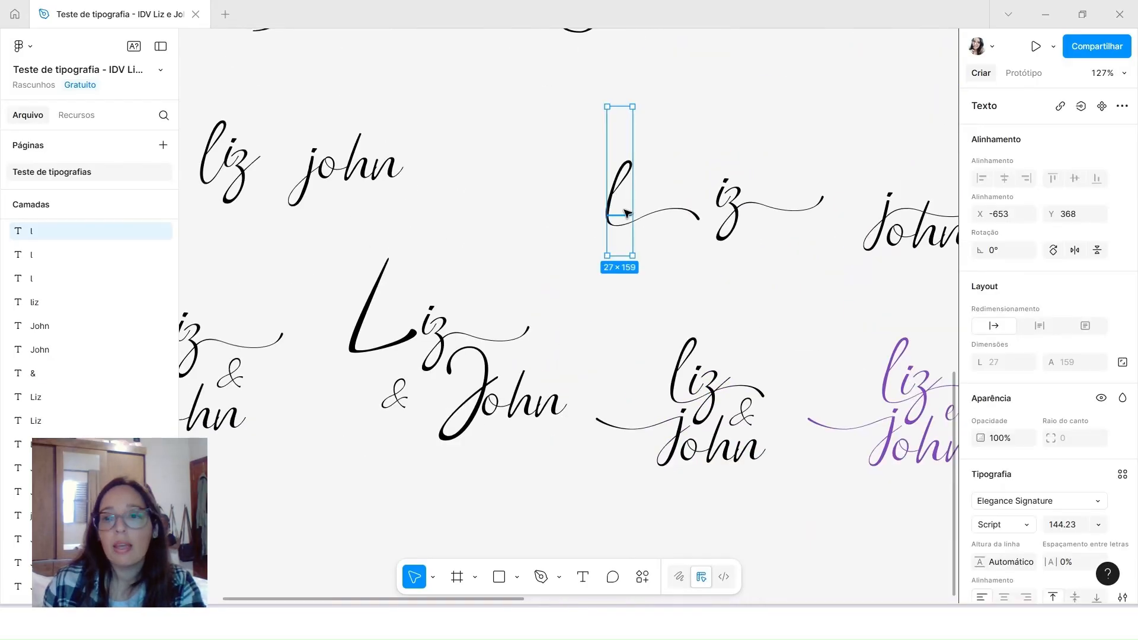
scroll(1008, 450, down, 3)
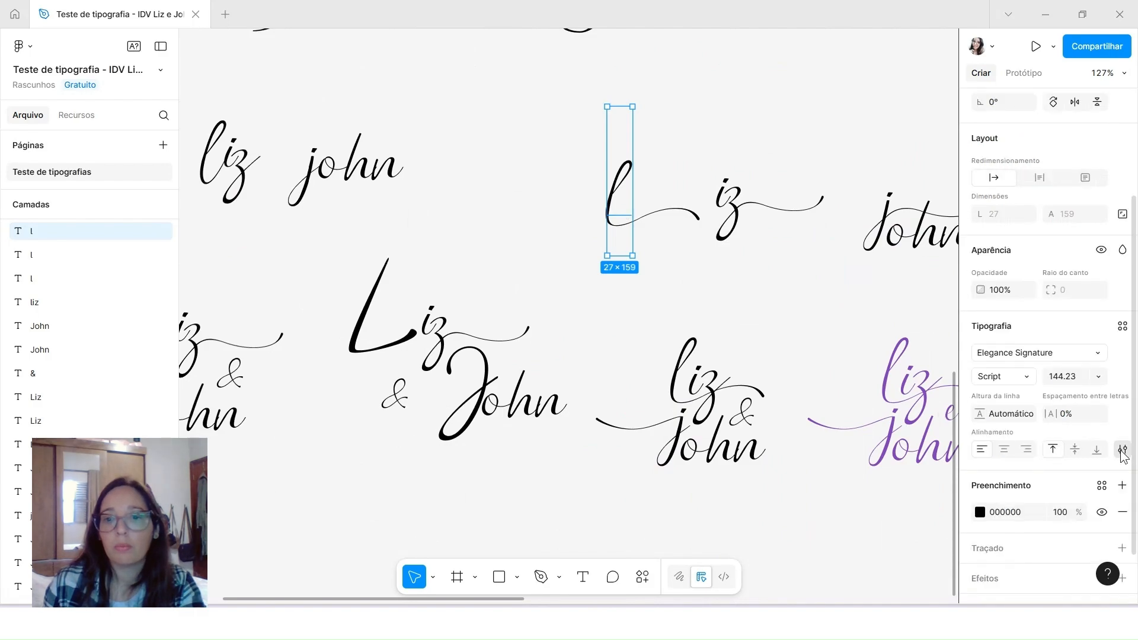
click(1122, 449)
scroll(902, 508, down, 5)
scroll(903, 508, down, 1)
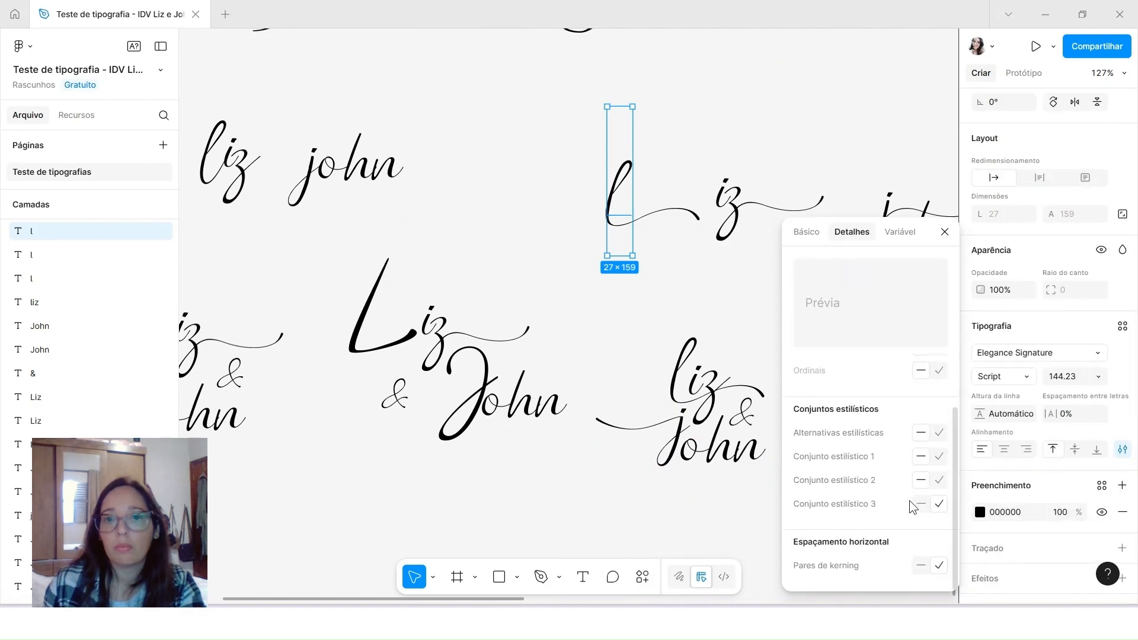
click(921, 504)
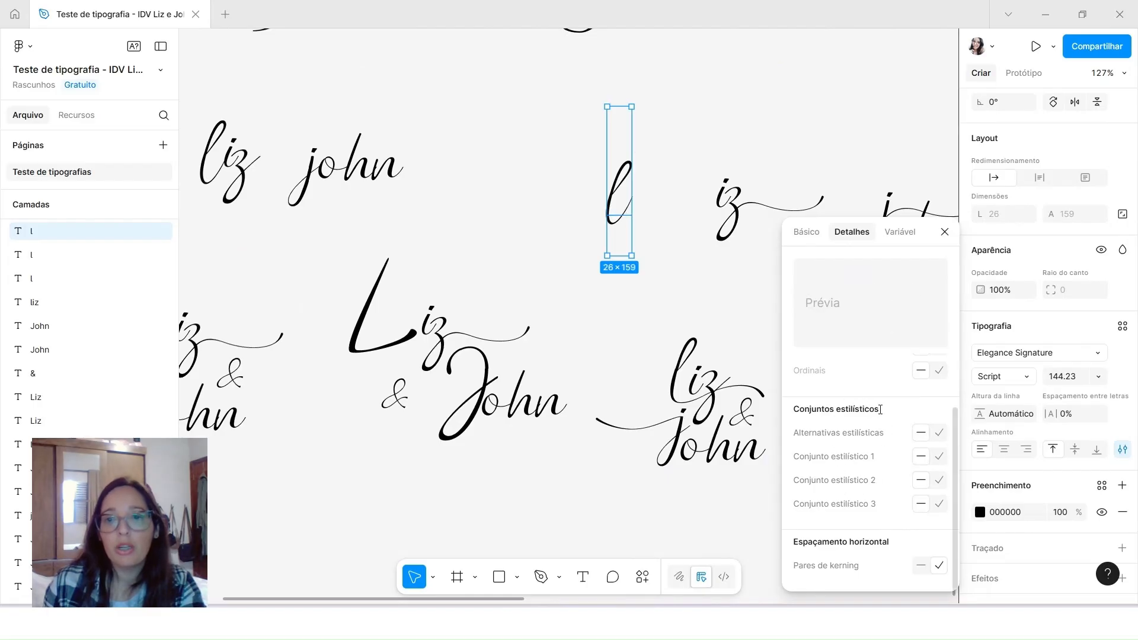
click(939, 479)
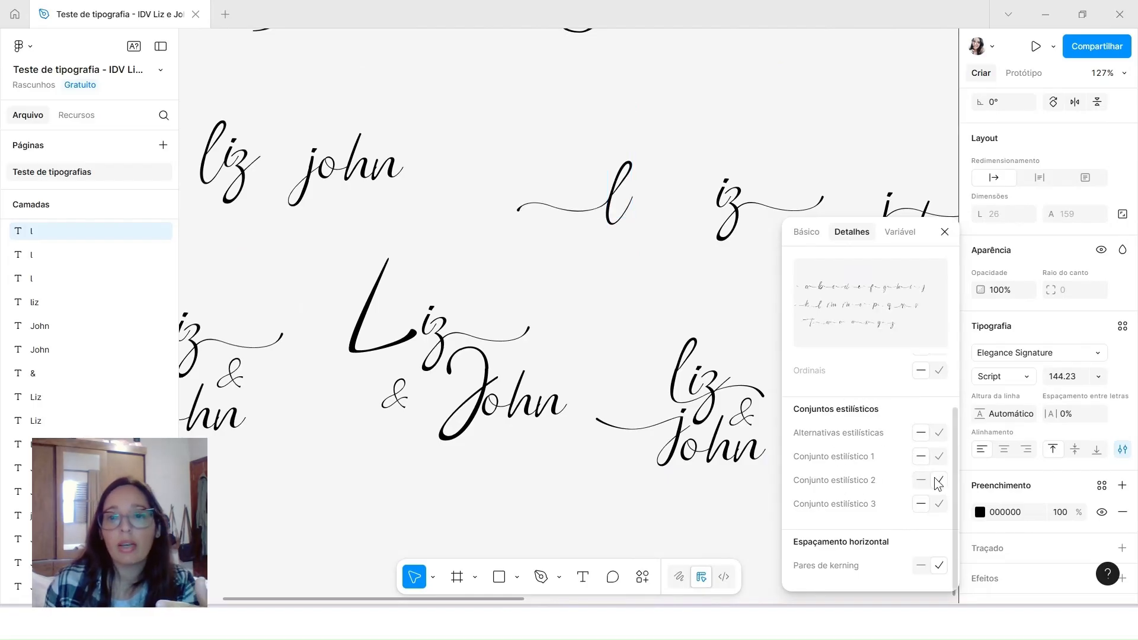
click(939, 504)
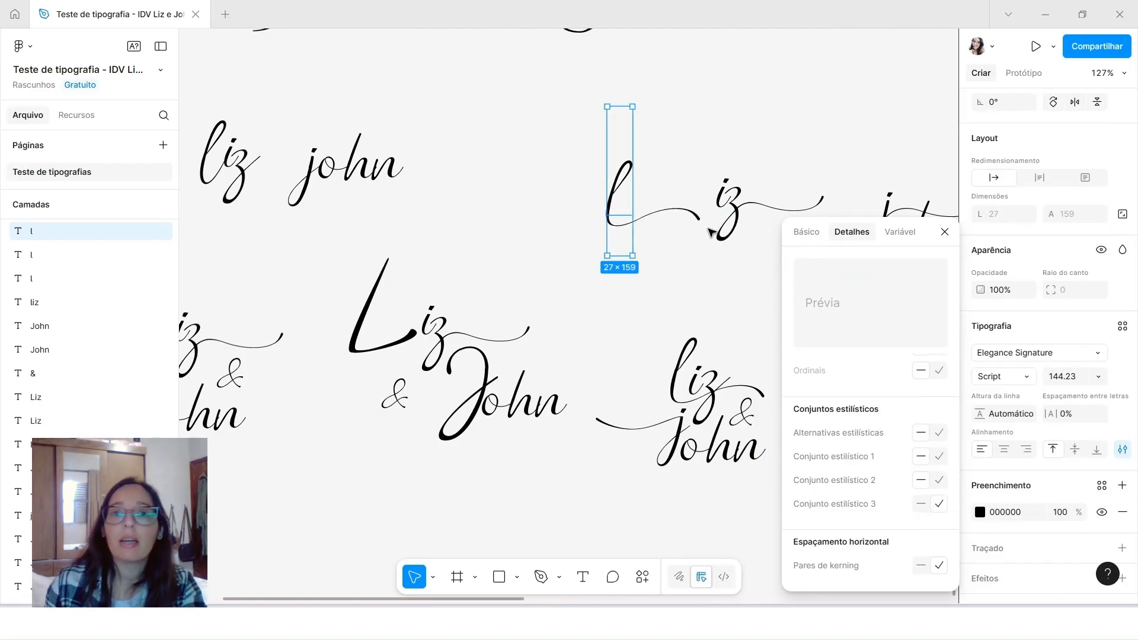
click(639, 209)
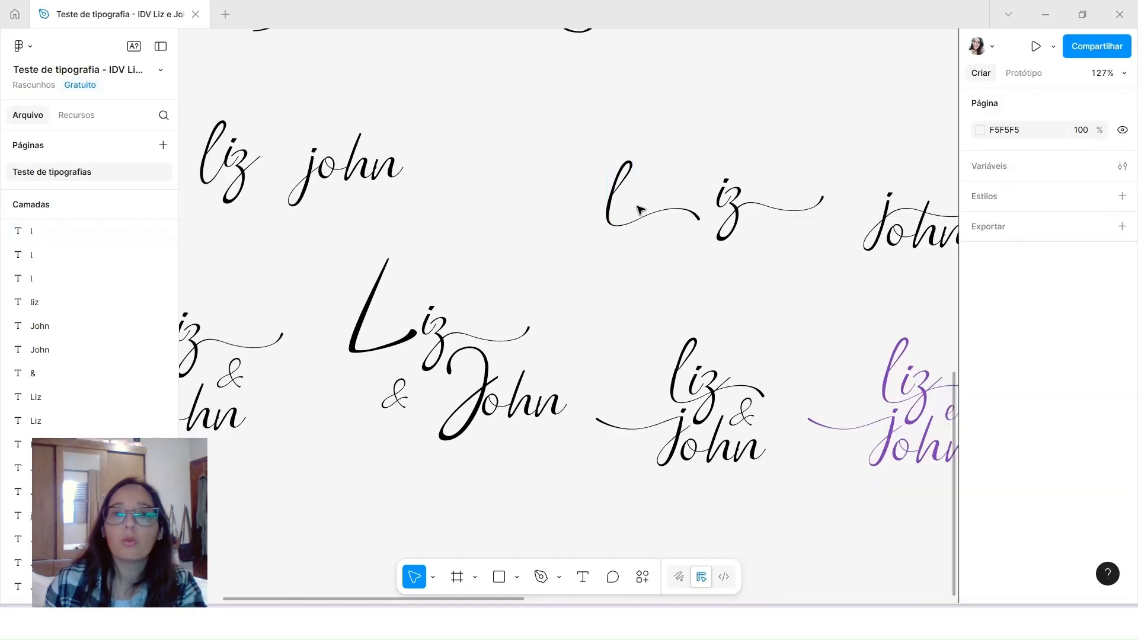
Move the separate script i and z against the swashed l to join the three letters into one word.
drag(720, 201, 645, 215)
drag(732, 209, 657, 208)
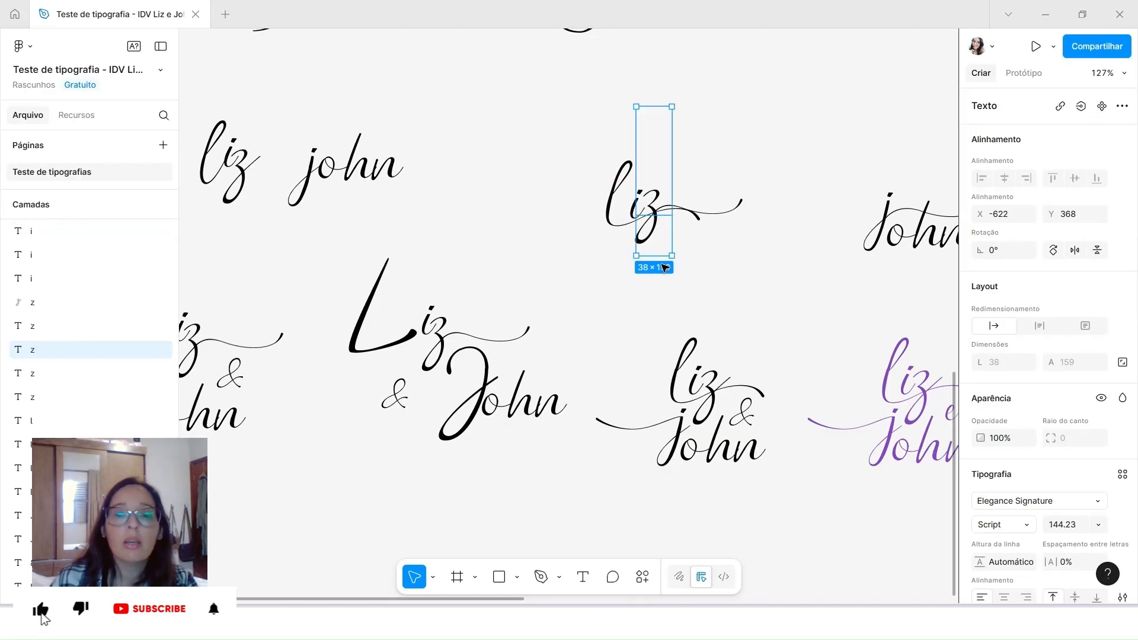
Compare the j of the black stacked script lettering with Conjunto estilístico 2 off and on, ending with sets 2 and 3 enabled.
click(676, 443)
click(672, 437)
scroll(1077, 521, down, 3)
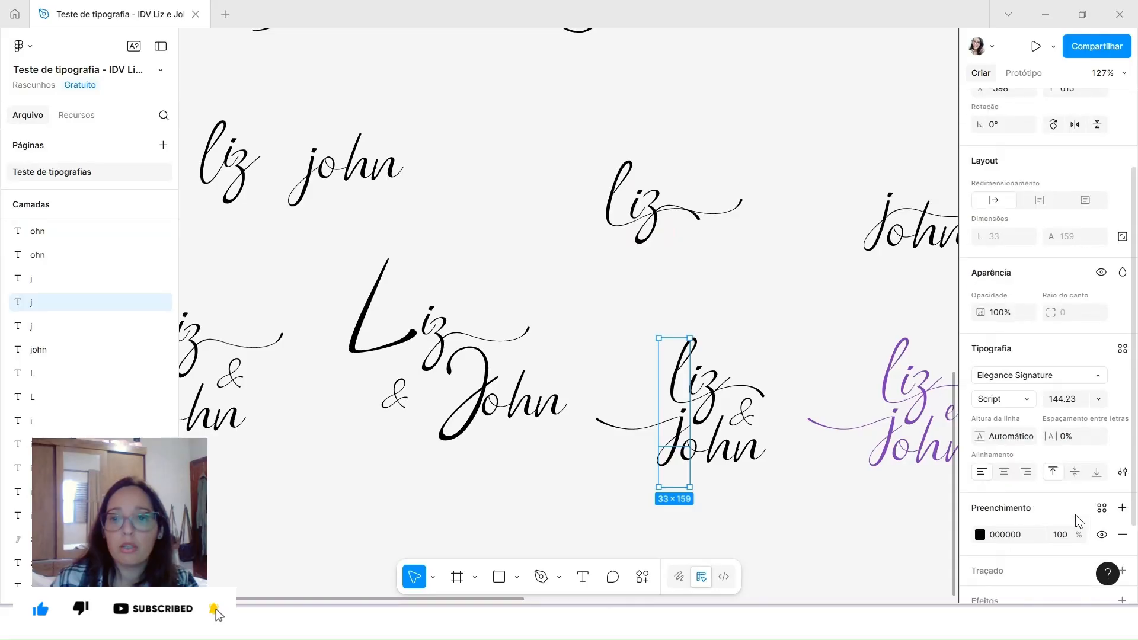
click(1122, 450)
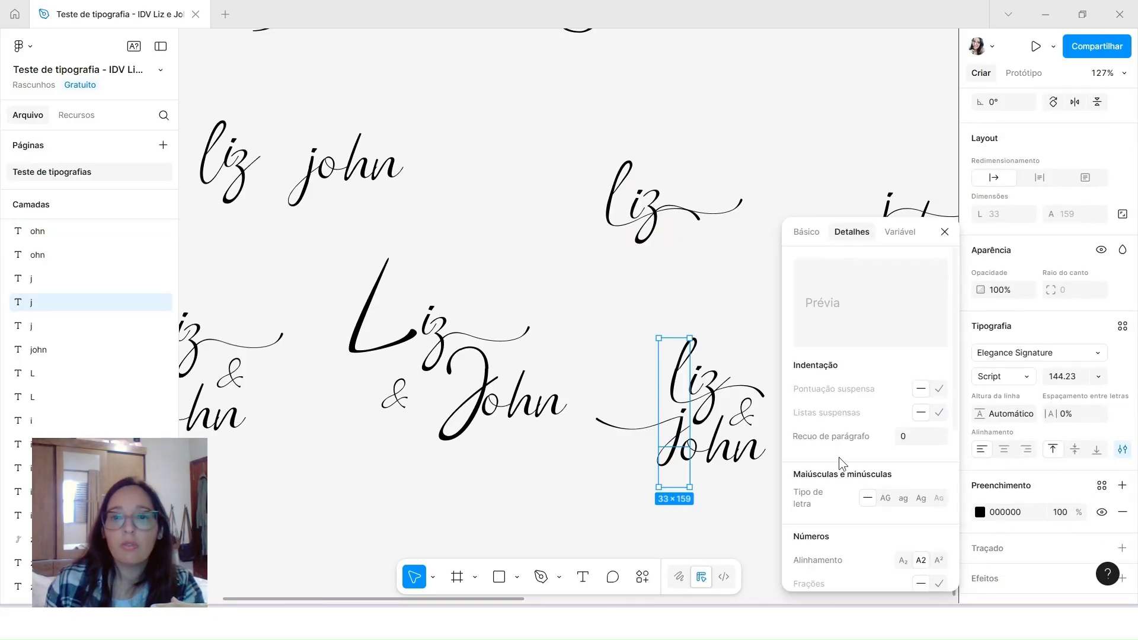
scroll(839, 460, down, 3)
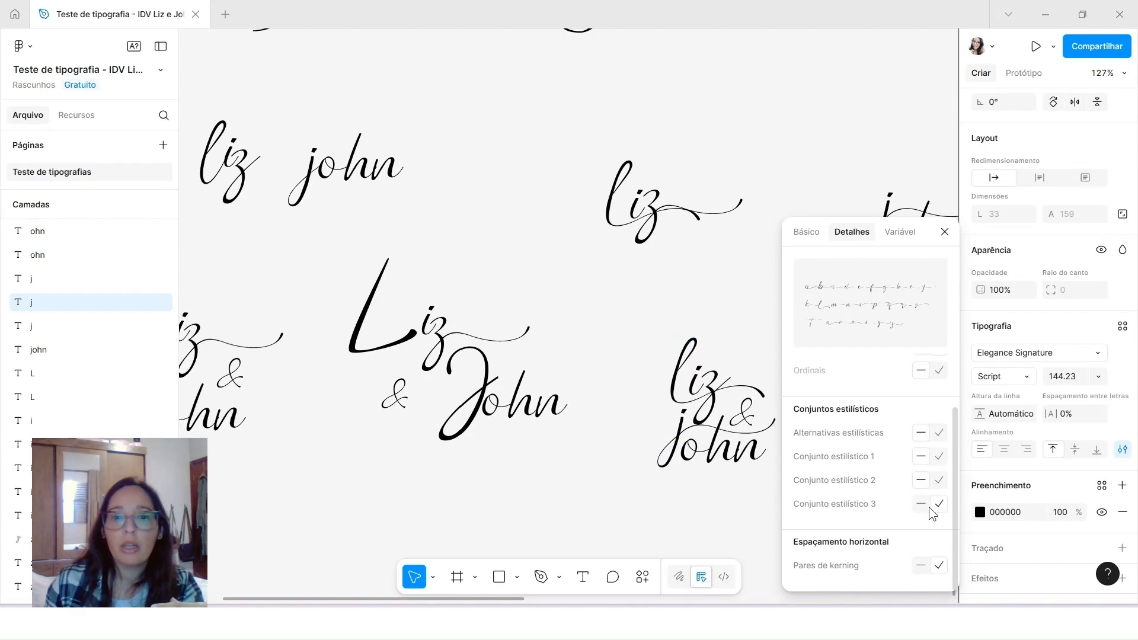
click(940, 481)
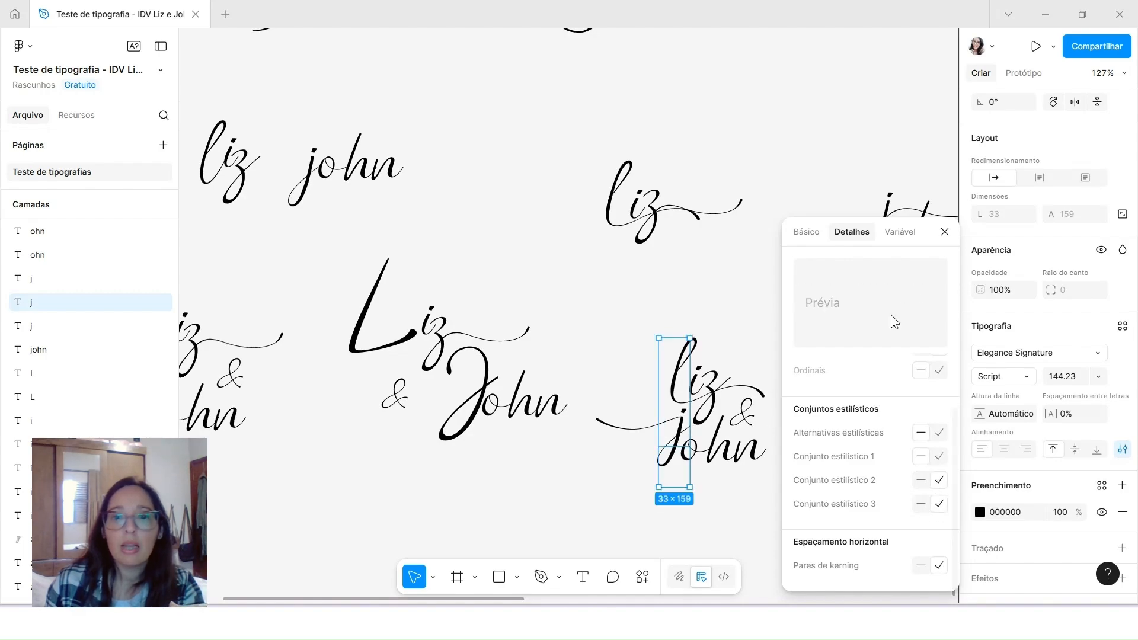
Close the type details, deselect the j, and inspect the black stacked script lettering up close.
click(945, 232)
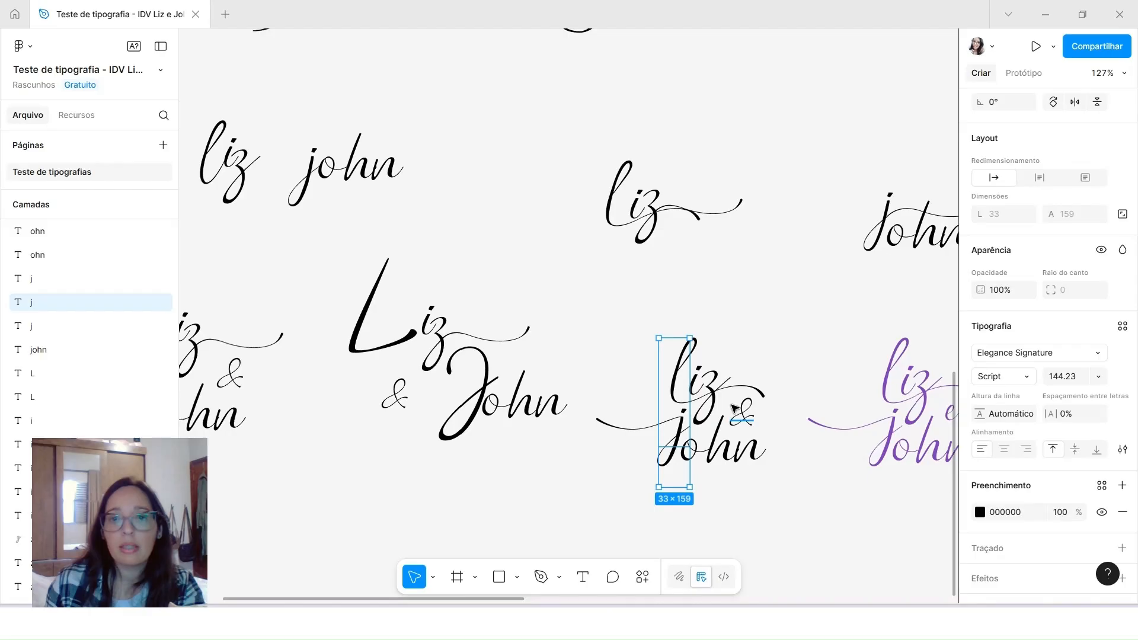
key(Escape)
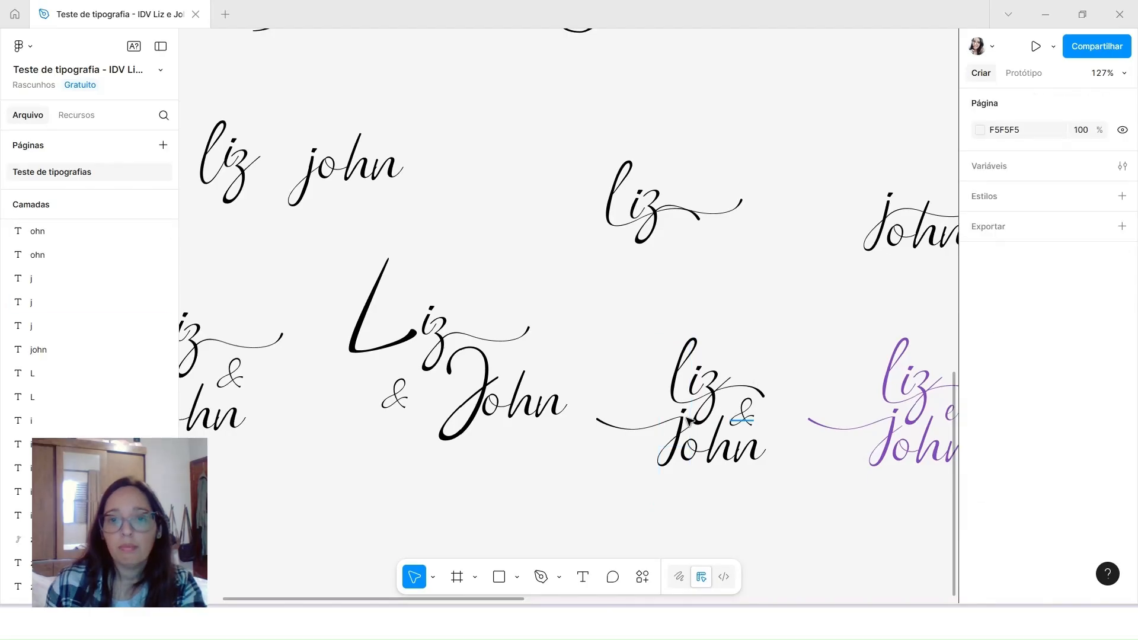
scroll(812, 445, up, 2)
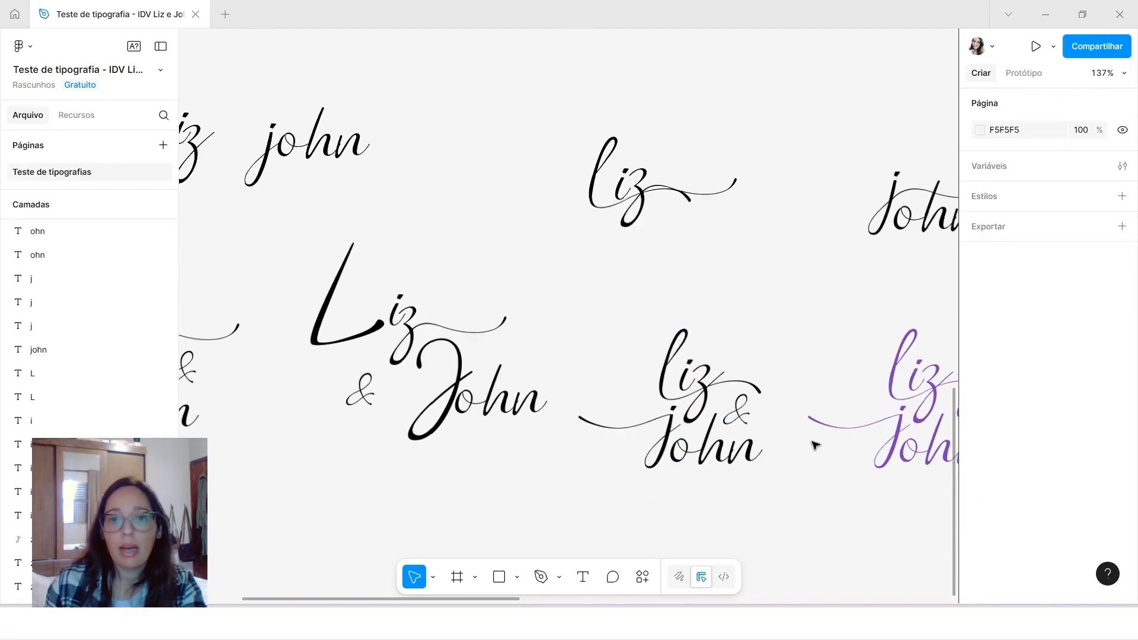
scroll(813, 445, up, 2)
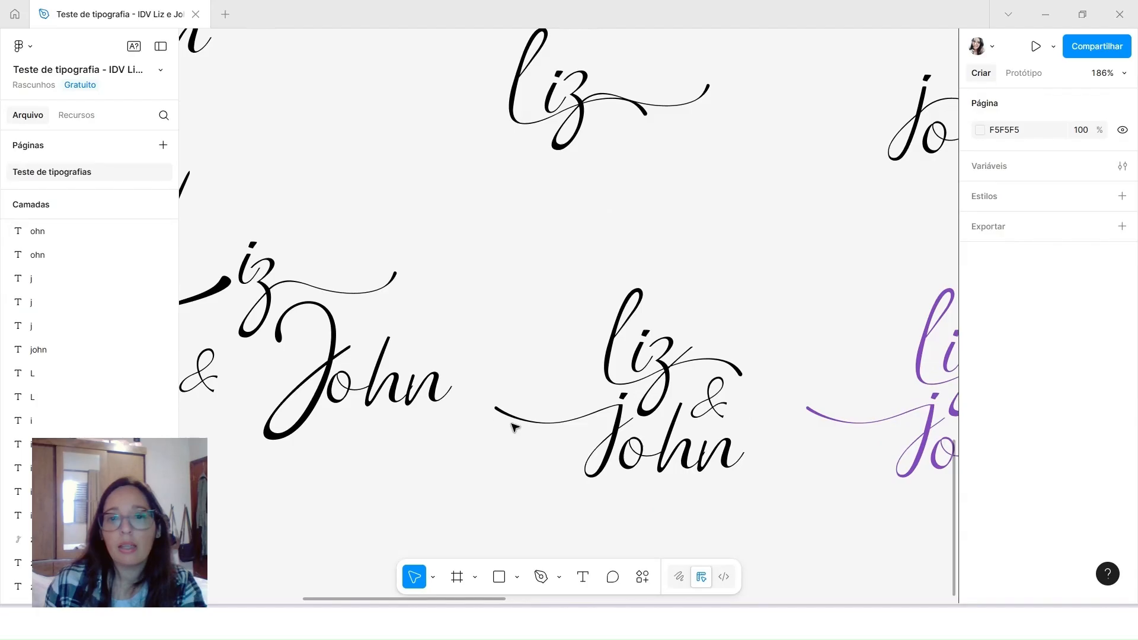
Try moving the & over the j and the ohn away from the j in the black stacked lettering.
drag(716, 401, 630, 412)
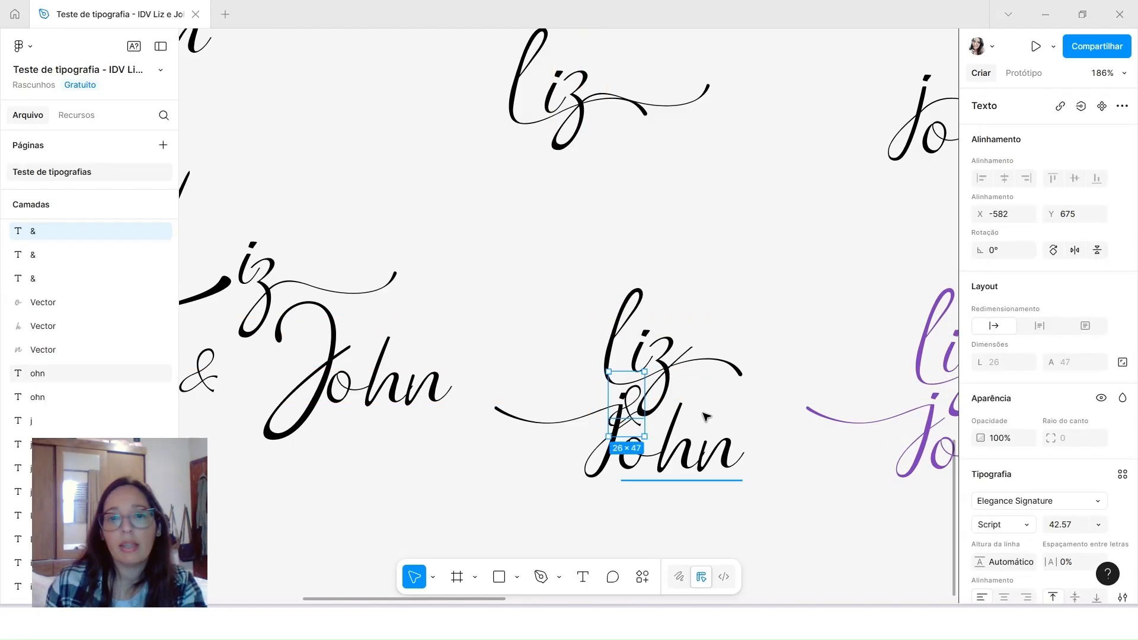
click(702, 415)
drag(705, 416, 738, 417)
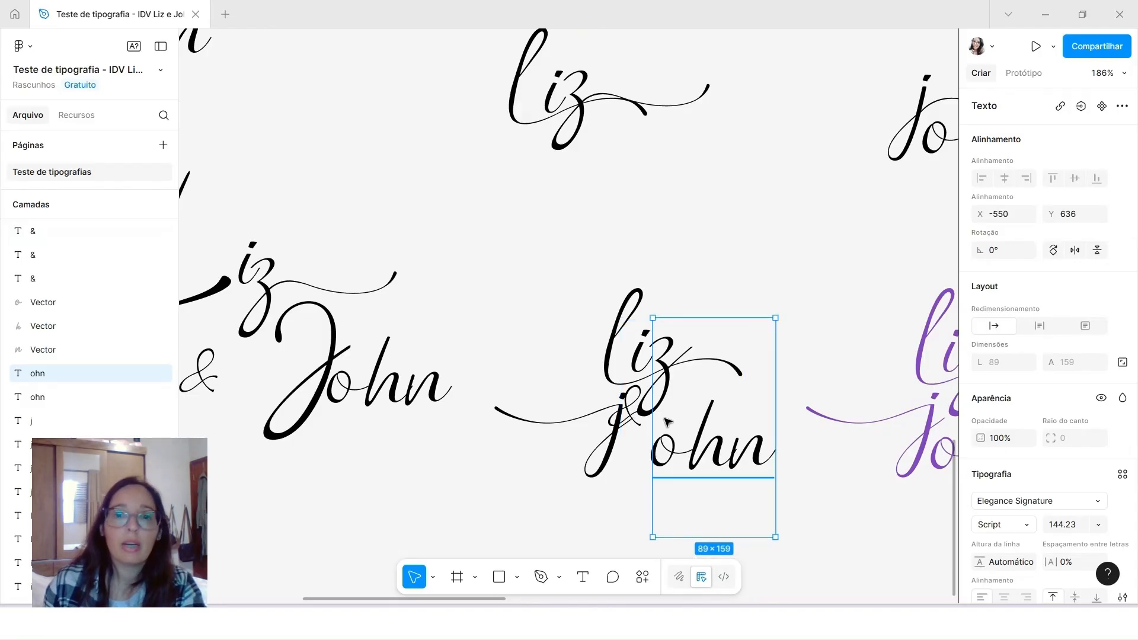
key(ctrl+z)
key(ctrl+z)
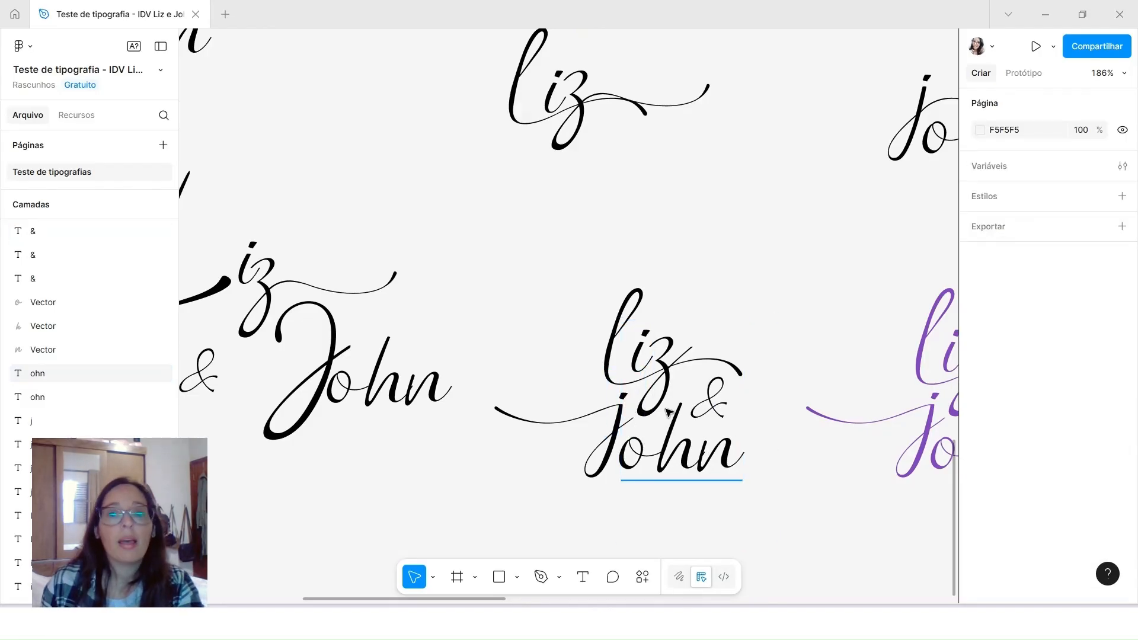
Examine how the z's end stroke crosses the l's swash in the black stacked lettering.
scroll(662, 332, down, 3)
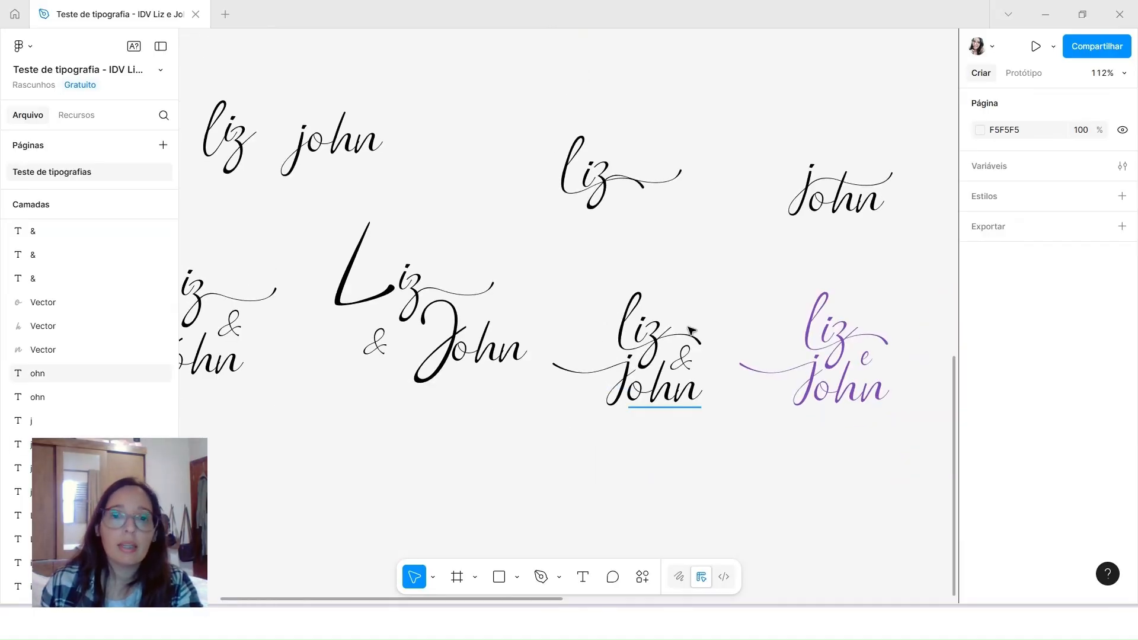
scroll(691, 347, up, 5)
scroll(696, 354, up, 2)
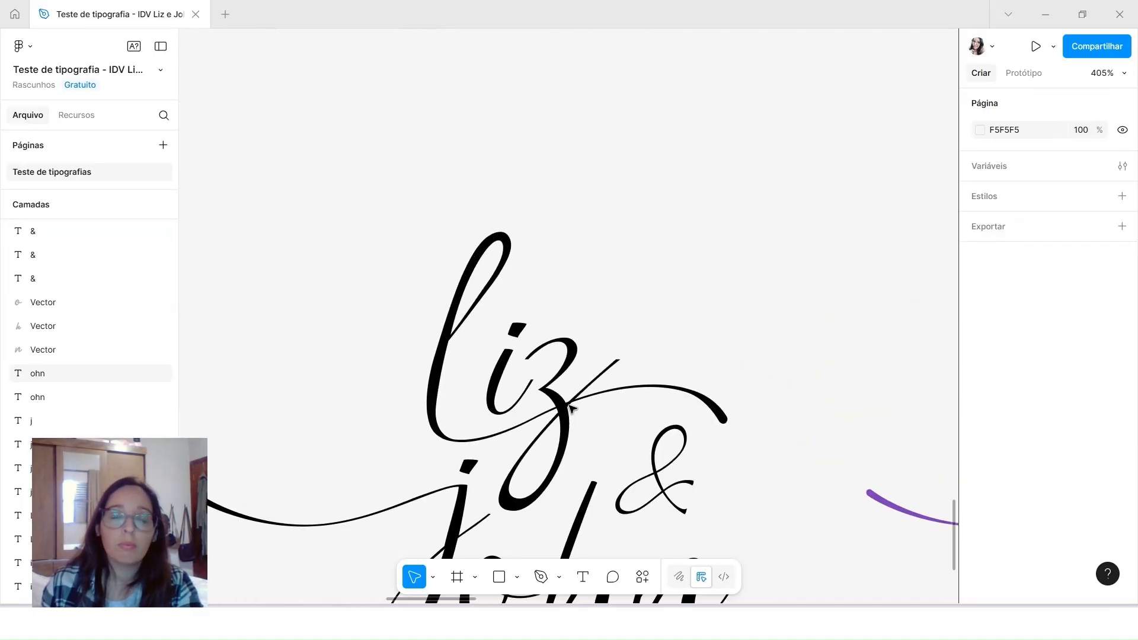
click(616, 366)
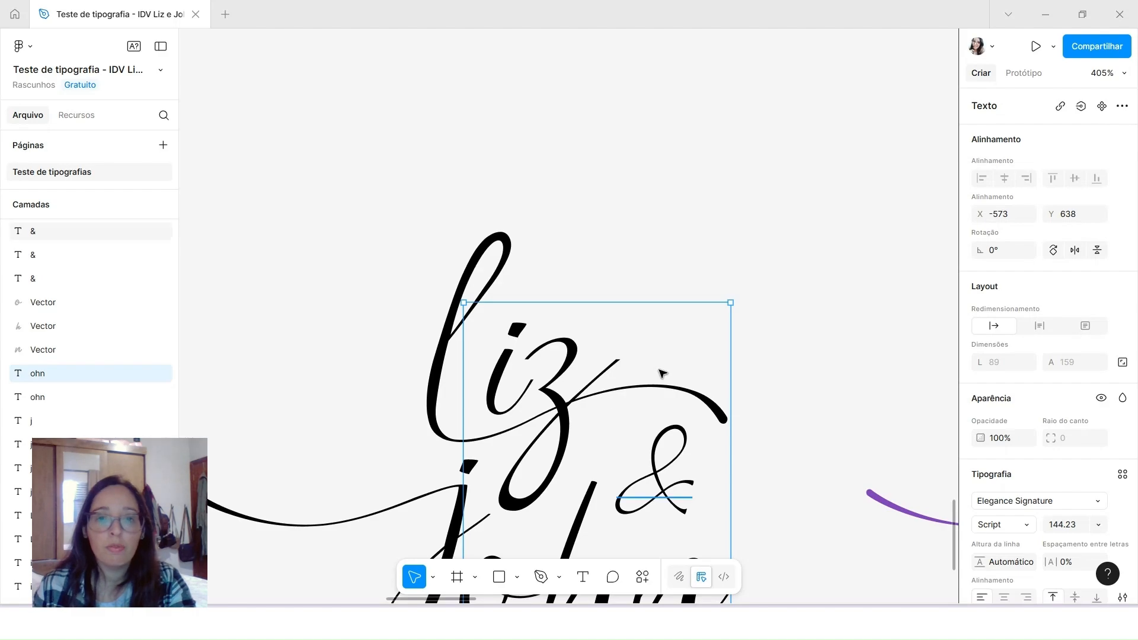
scroll(633, 284, down, 1)
click(638, 327)
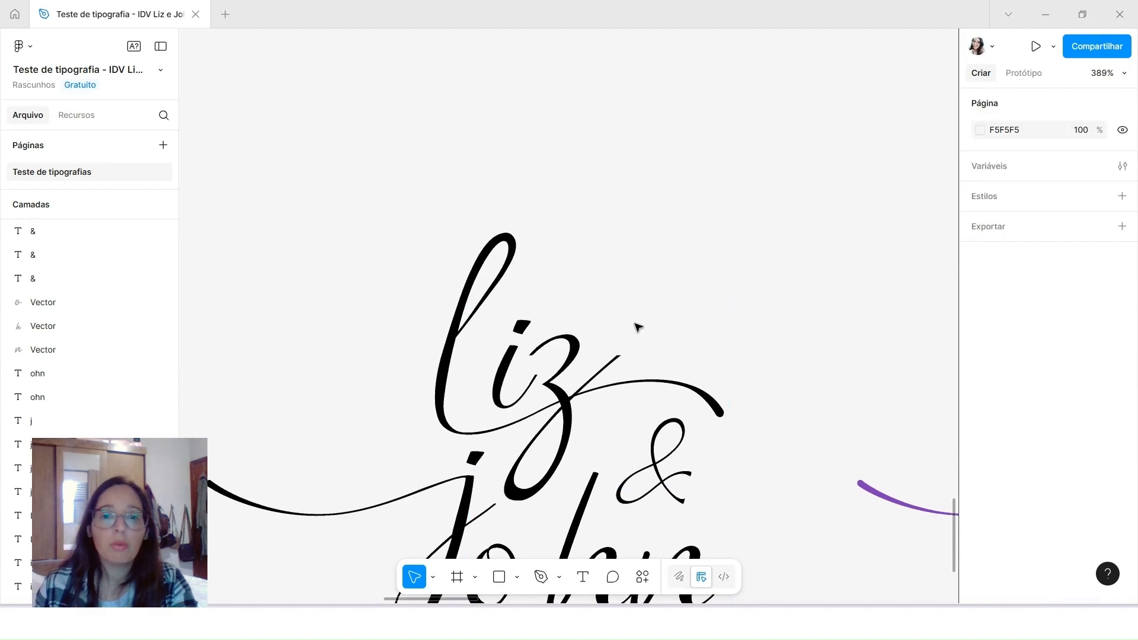
Switch to Inkscape and examine the three-letter script name whose z has no protruding end stroke.
key(alt+Tab)
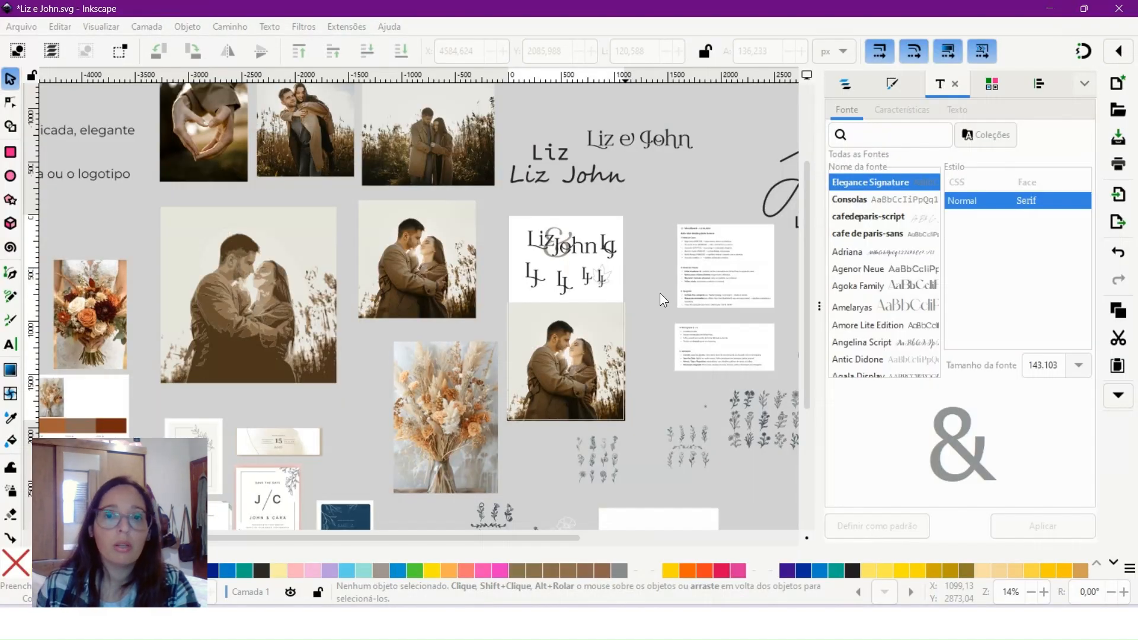
drag(660, 293, 313, 112)
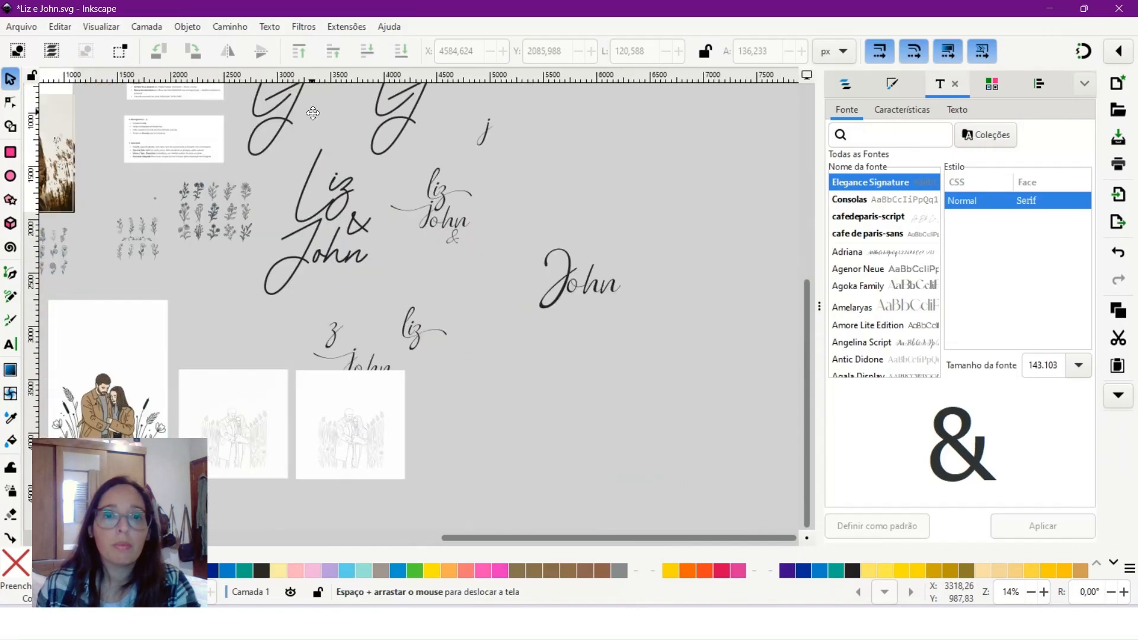
scroll(443, 238, up, 2)
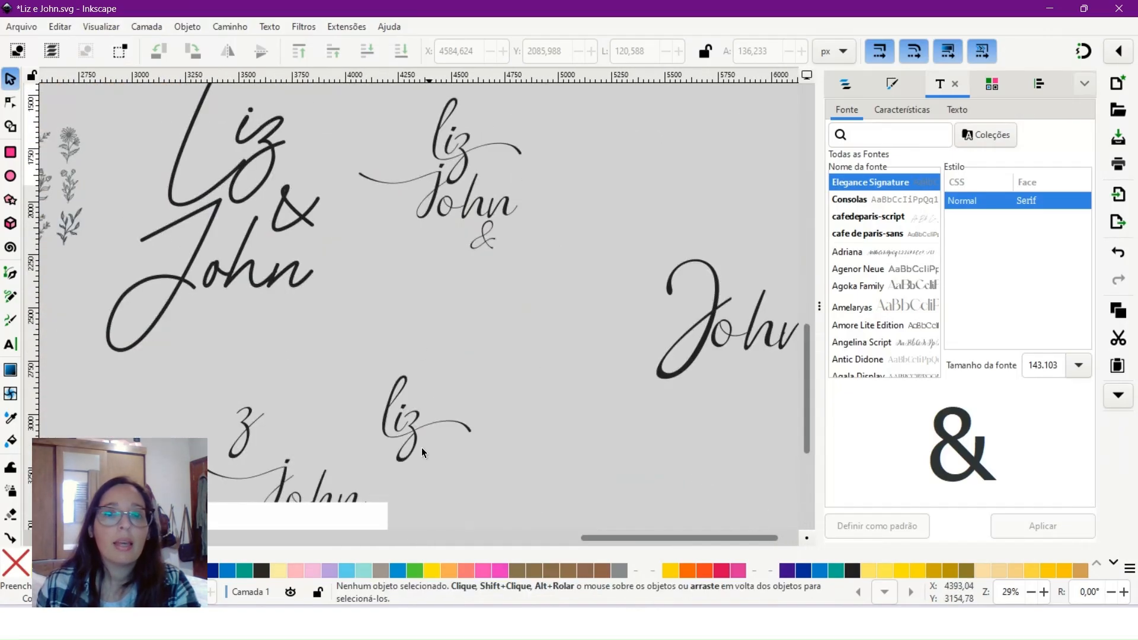
scroll(415, 445, up, 1)
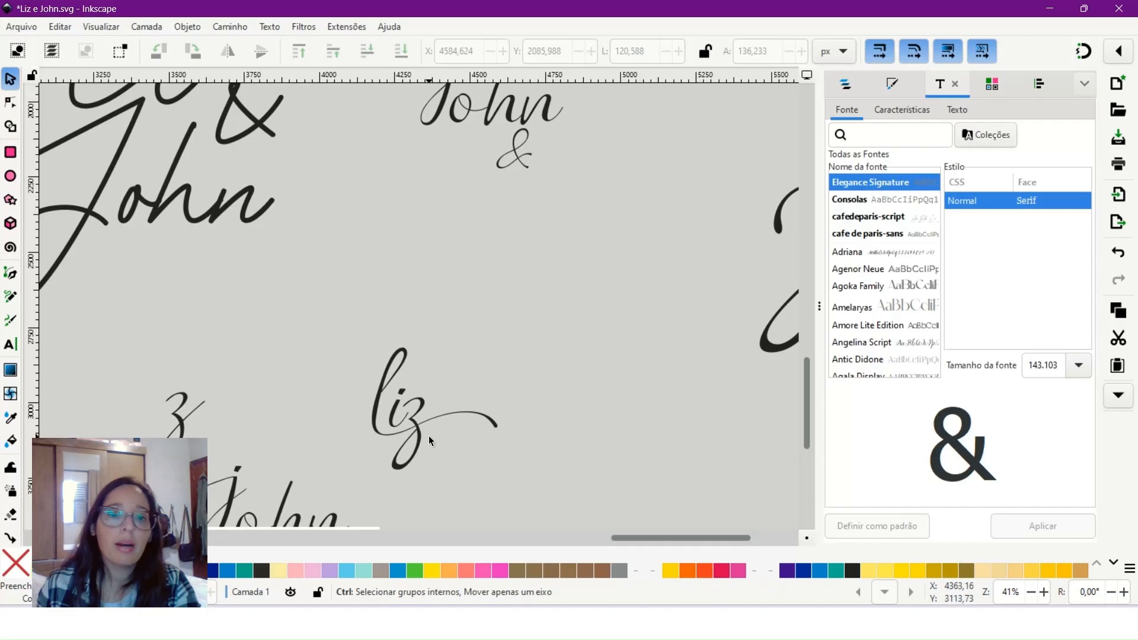
scroll(429, 436, up, 2)
scroll(414, 423, down, 2)
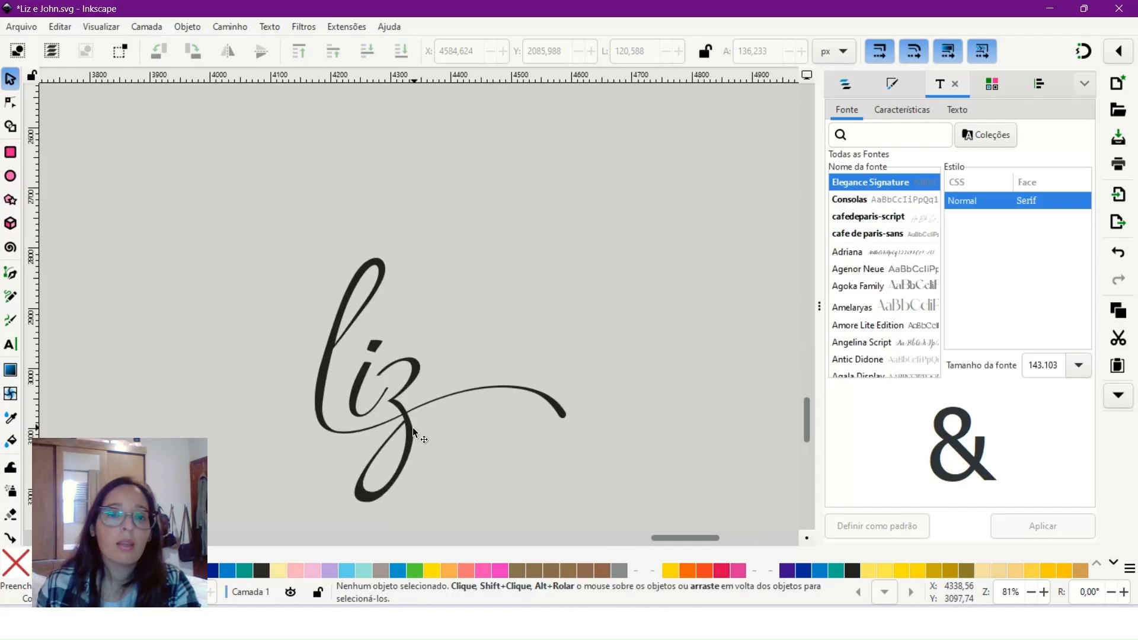
scroll(413, 412, down, 1)
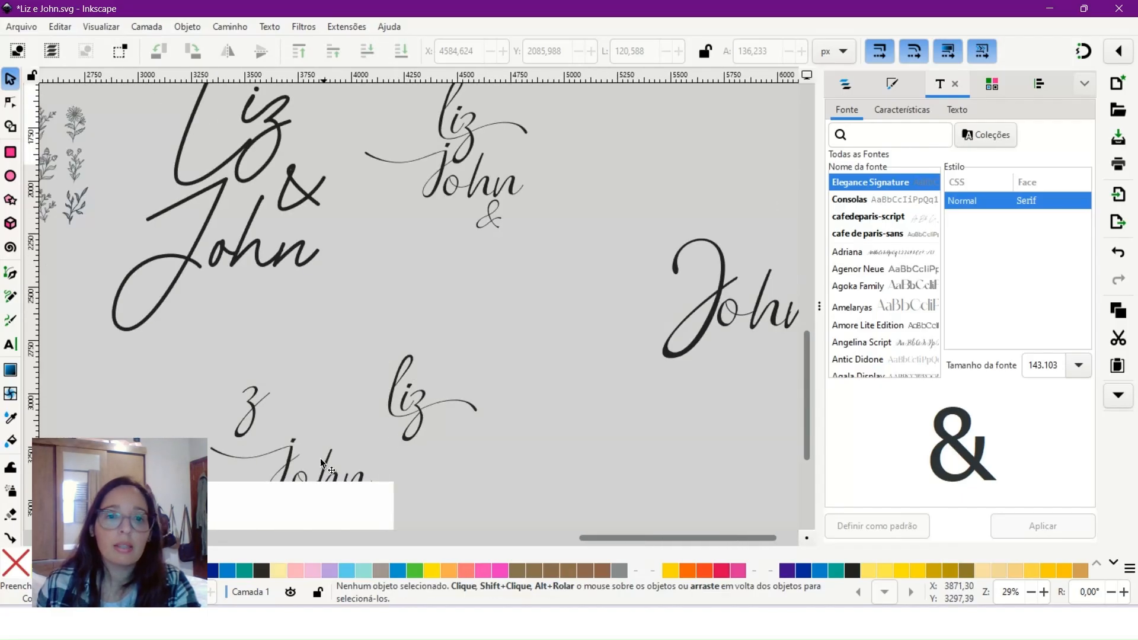
Move the swashed four-letter name lower and replace the trimmed z in the three-letter name with the separate text z.
drag(314, 459, 298, 496)
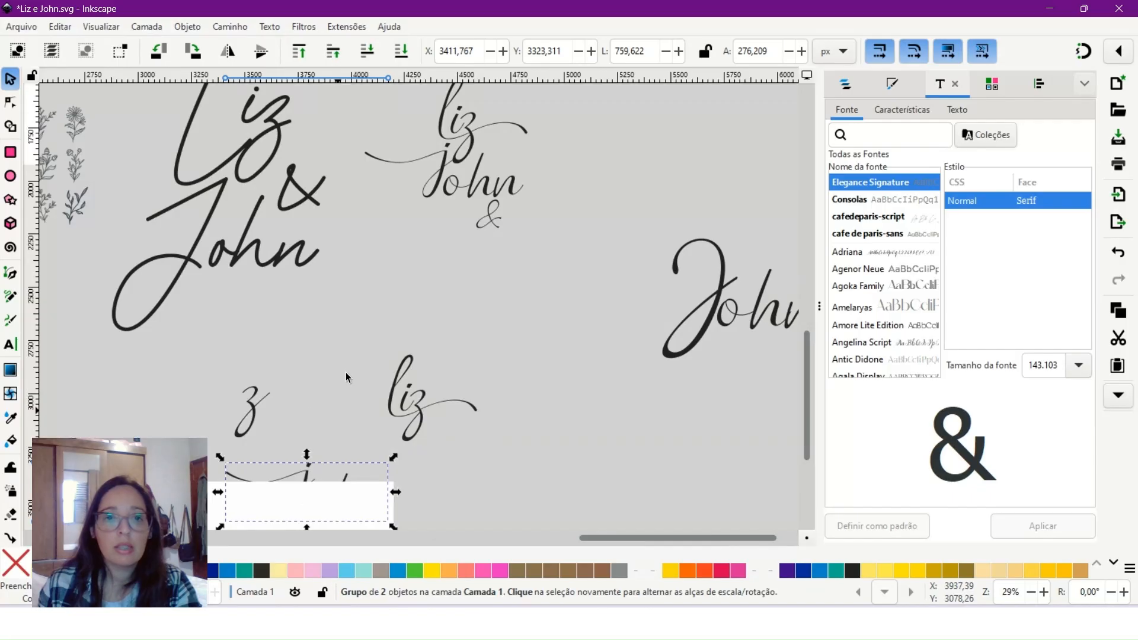
click(428, 412)
scroll(418, 347, up, 3)
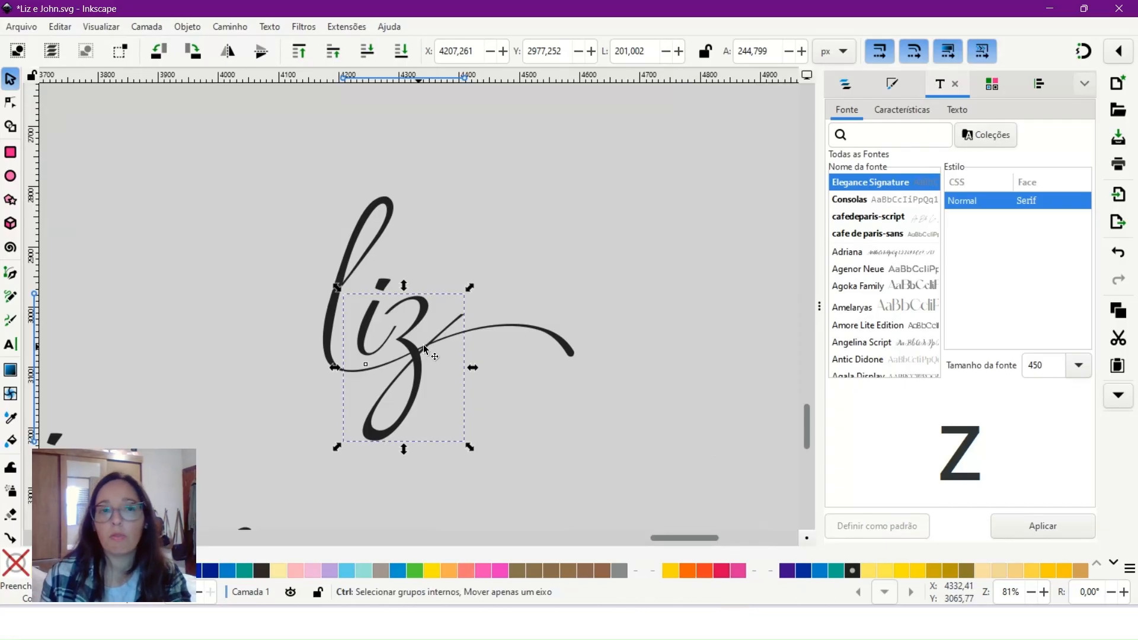
scroll(449, 351, up, 2)
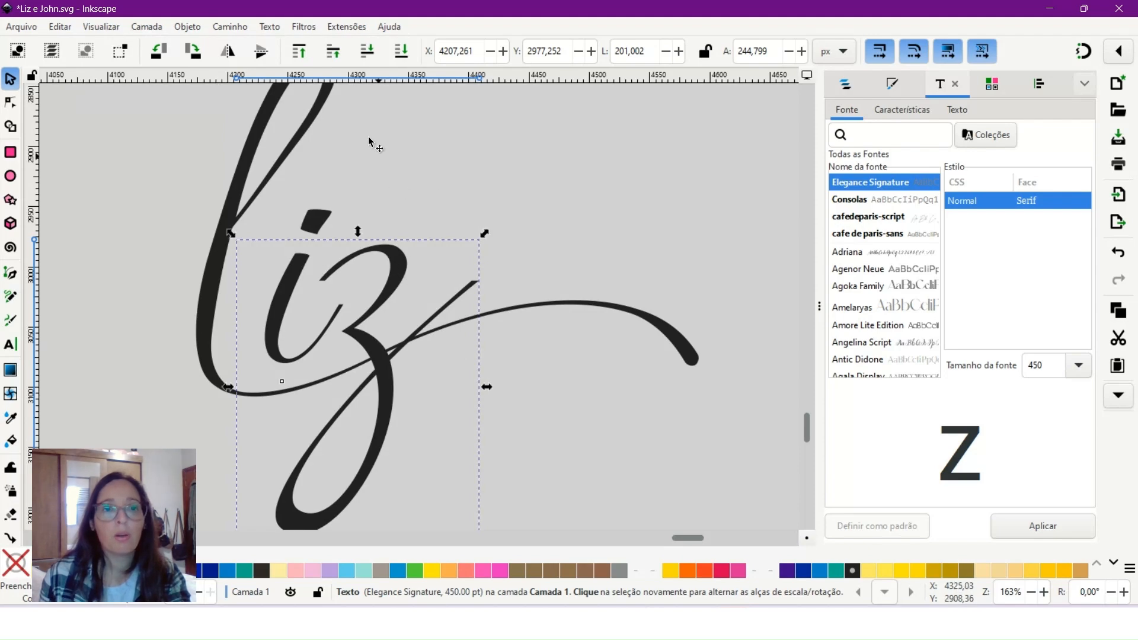
Convert the z text in the three-letter name to a path.
click(237, 26)
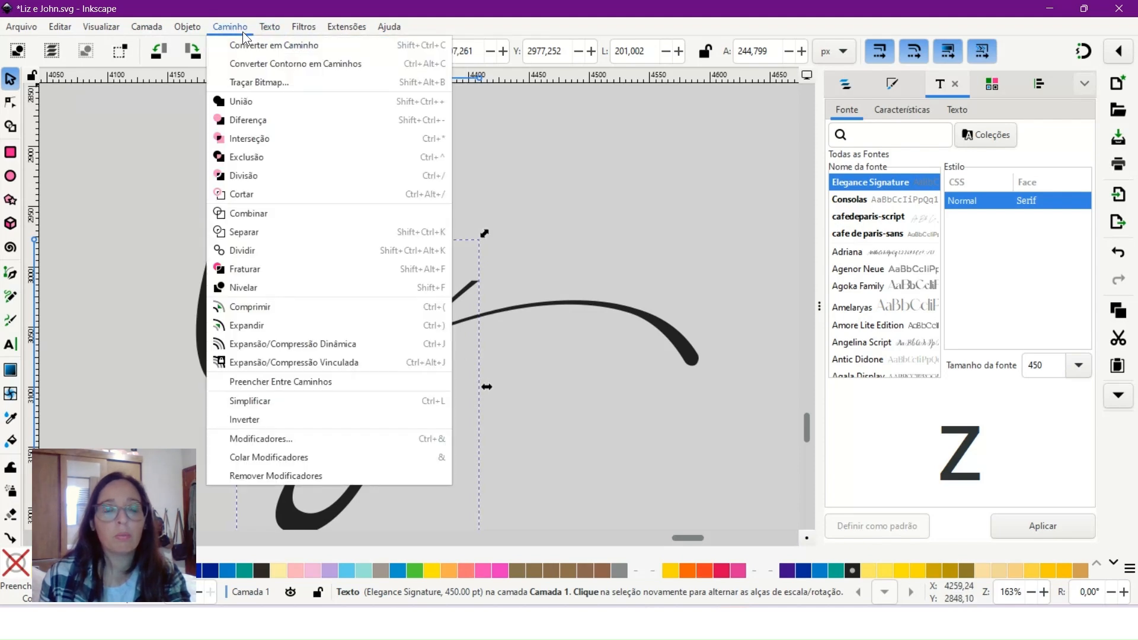
click(241, 44)
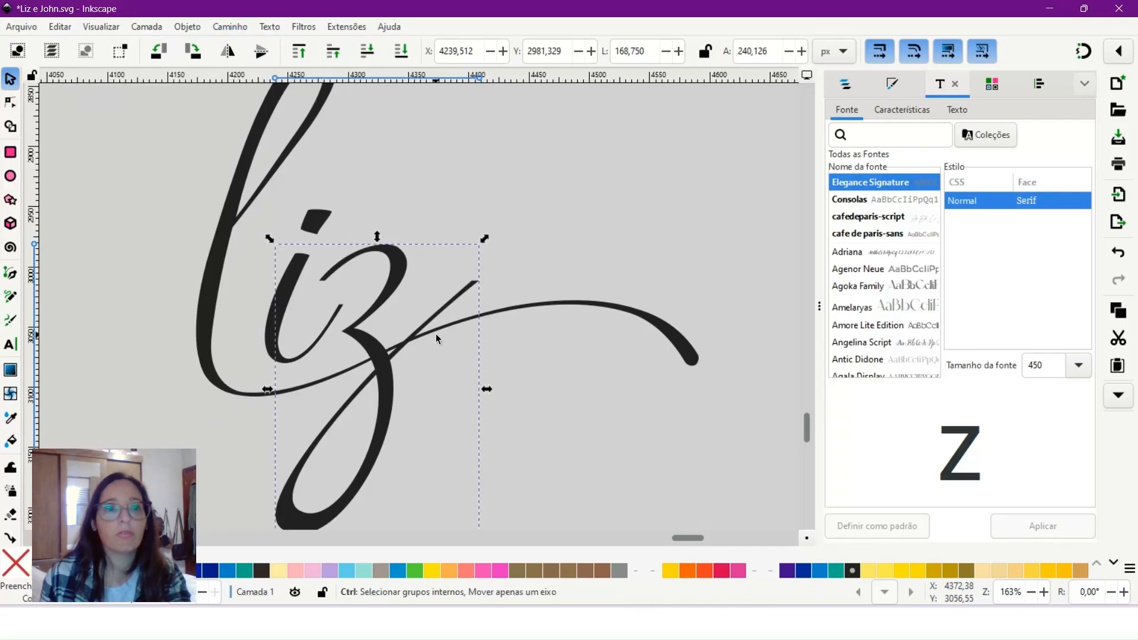
ctrl+scroll(436, 333, up, 1)
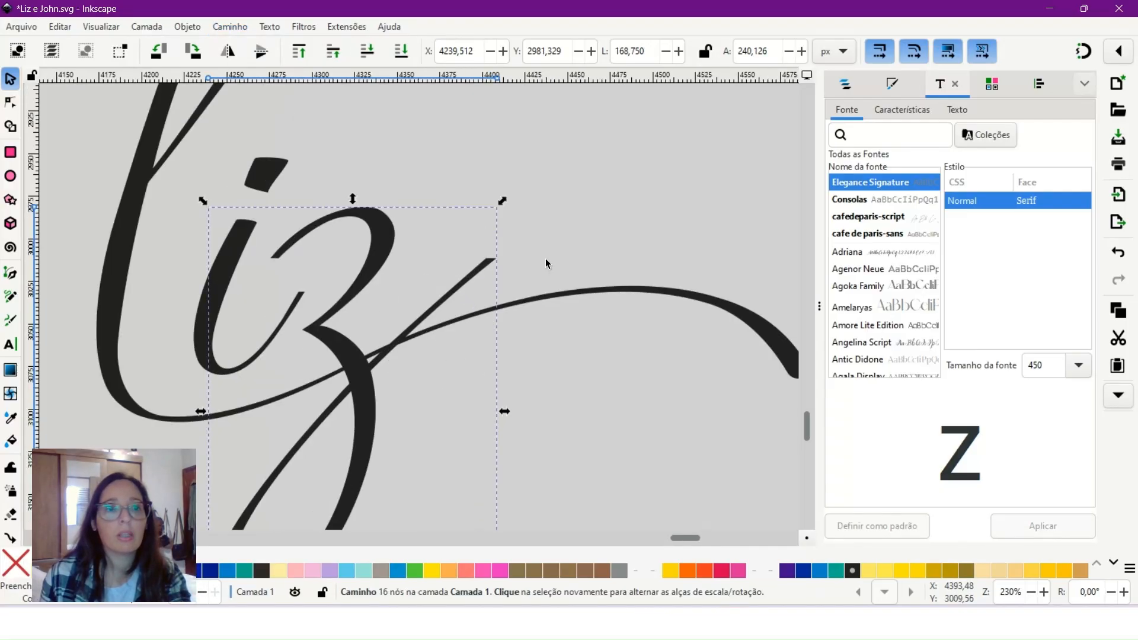
Delete the two nodes at the tip of the z's protruding end stroke.
click(10, 103)
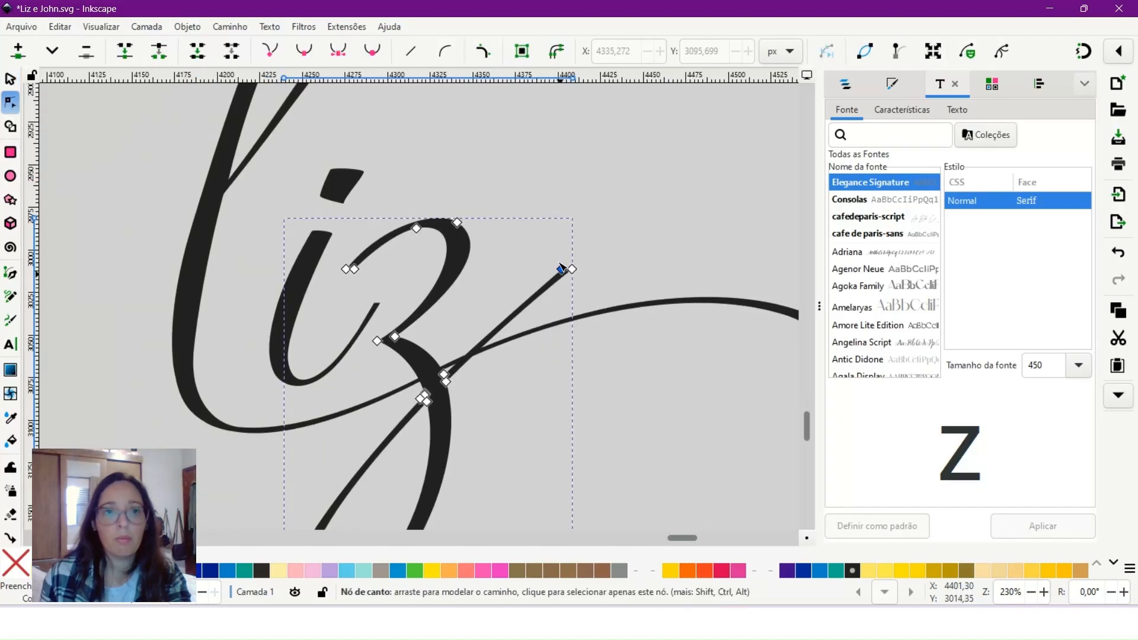
key(plus)
key(plus)
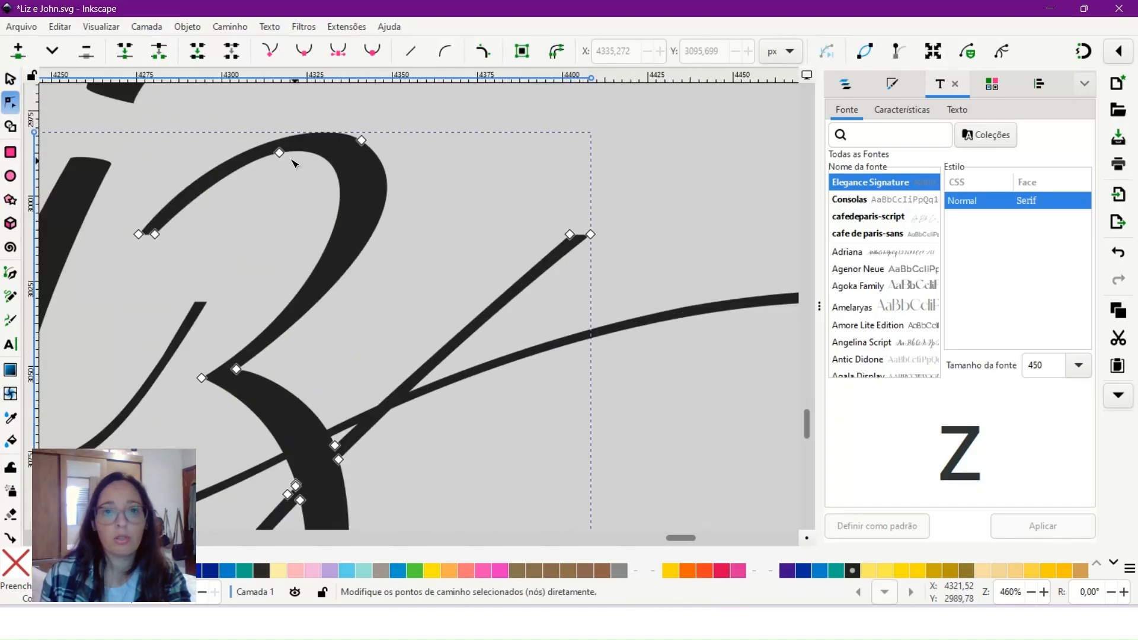
drag(570, 234, 582, 223)
click(583, 223)
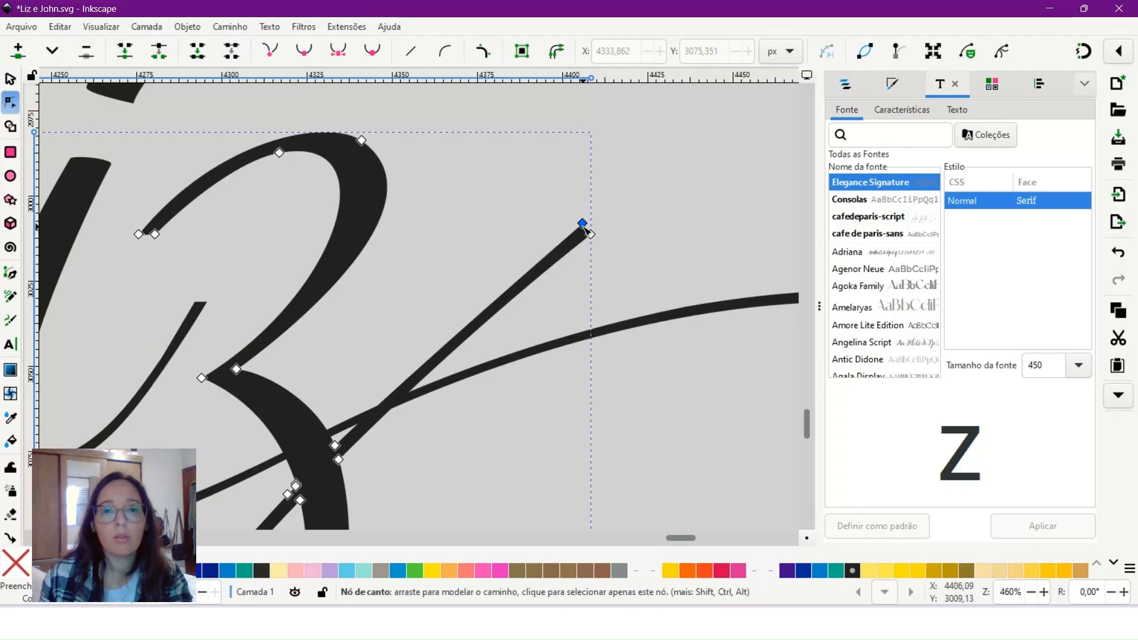
shift+click(591, 234)
shift+click(591, 235)
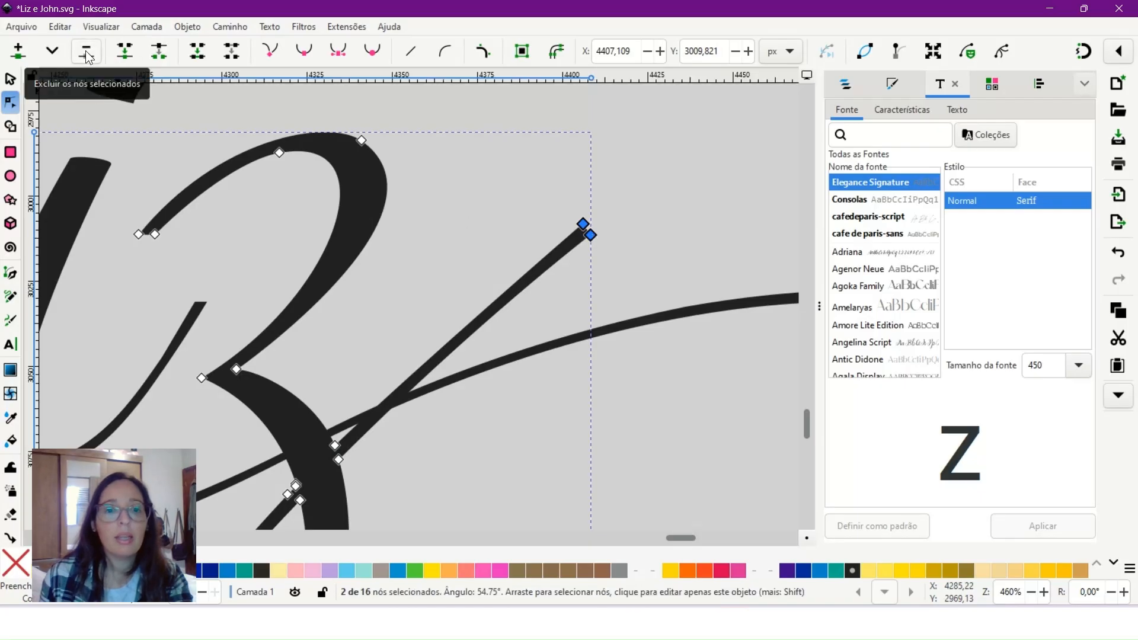
click(86, 53)
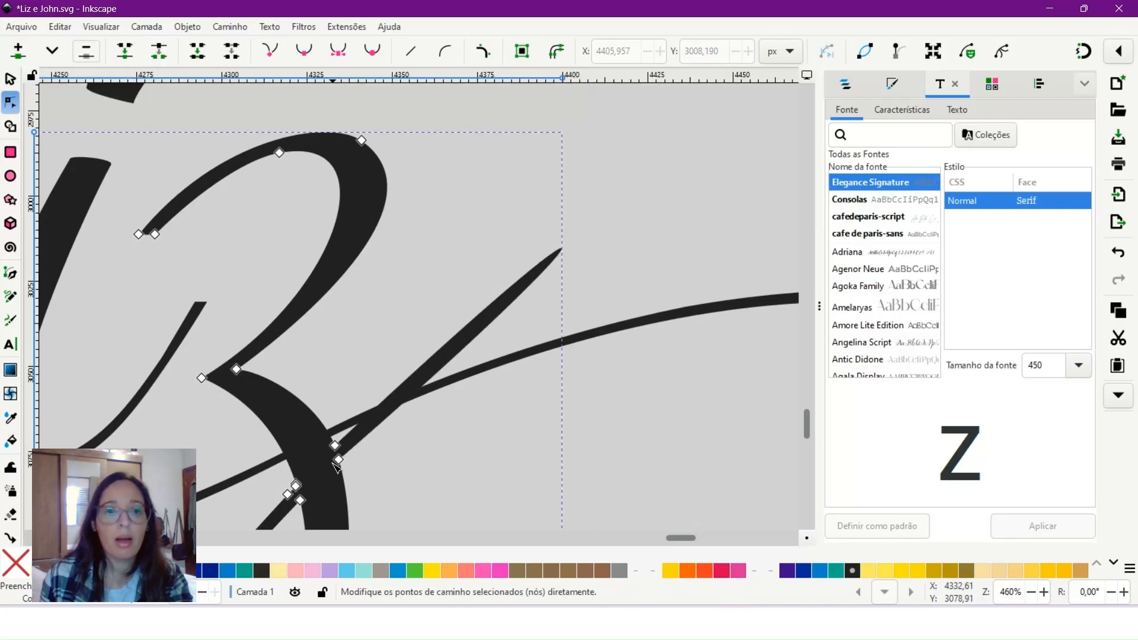
Join the two nodes at the base of the z's end stroke and shift the joined node slightly inward to smooth the curve.
drag(328, 438, 343, 466)
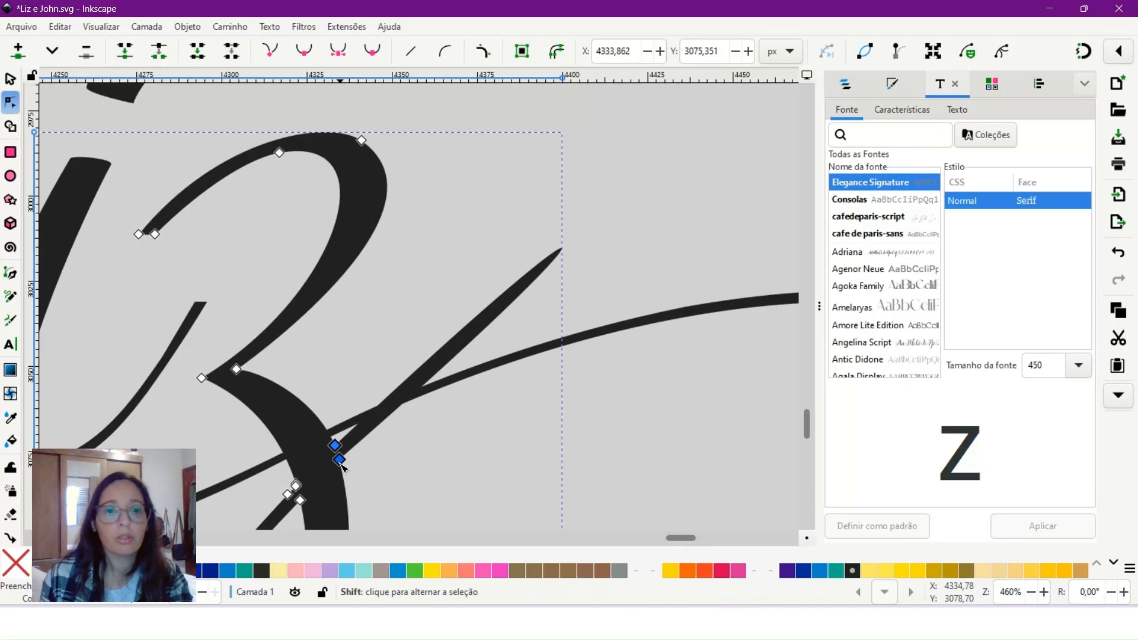
click(122, 55)
scroll(457, 351, down, 10)
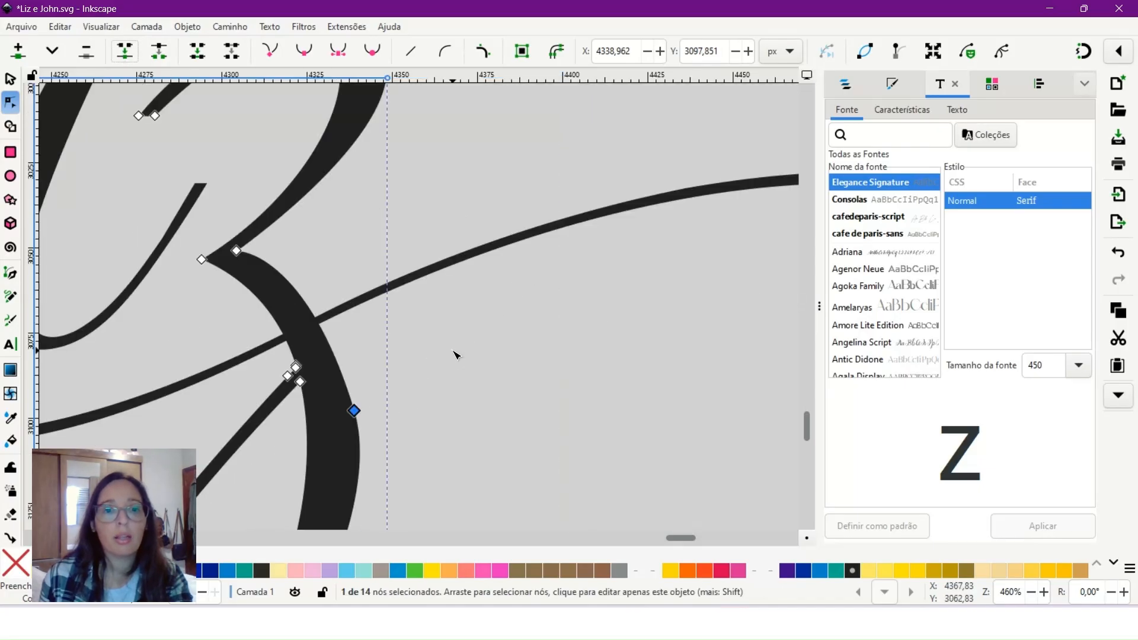
drag(358, 297, 353, 297)
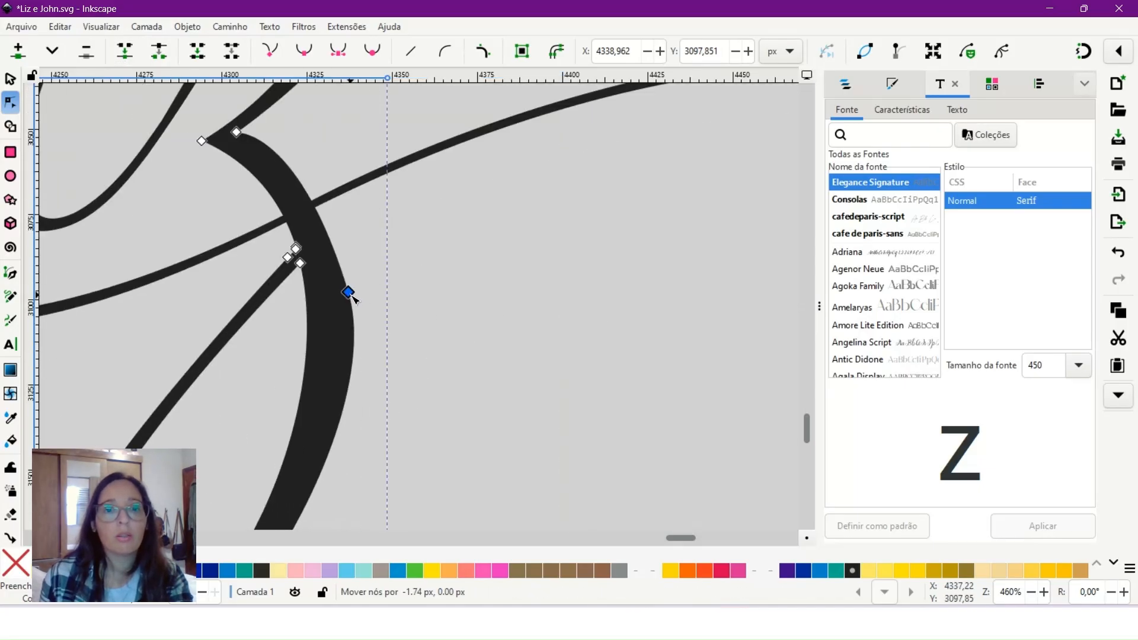
scroll(451, 255, down, 4)
scroll(490, 252, down, 1)
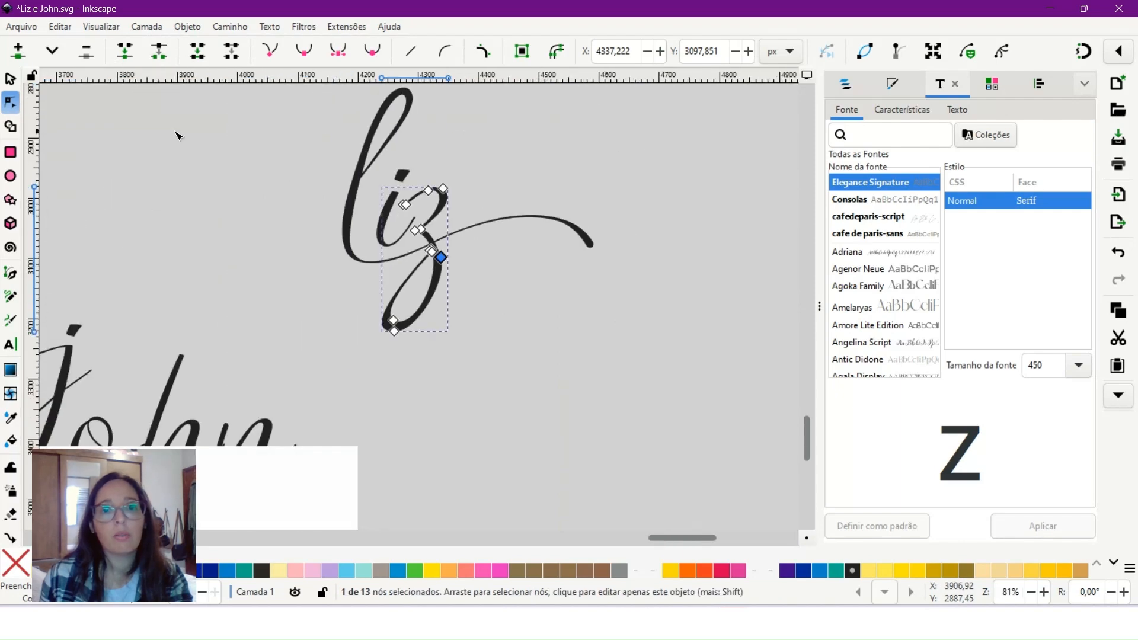
click(11, 80)
key(Escape)
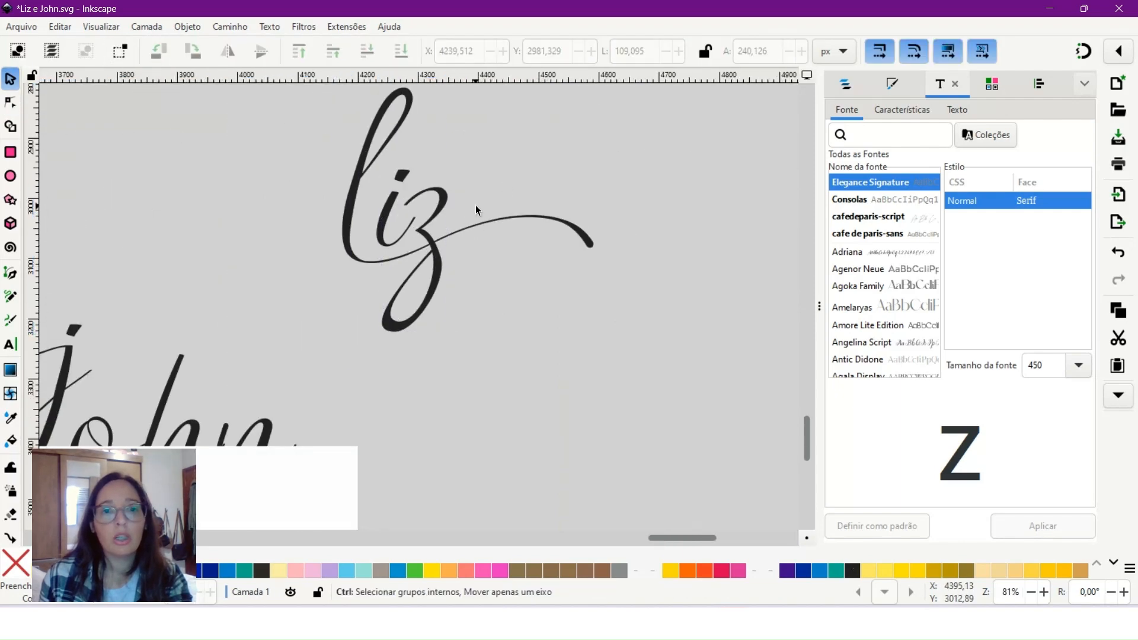
Move the swashed four-letter name group directly beneath the three-letter name to stack the two names.
scroll(477, 232, down, 1)
scroll(454, 214, down, 1)
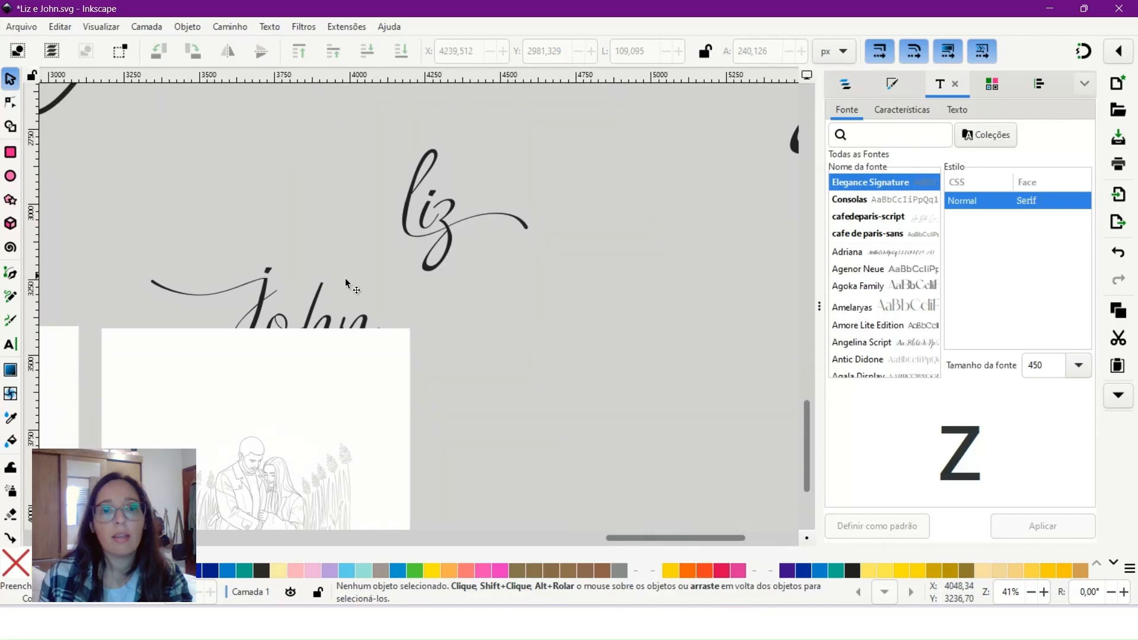
drag(265, 298, 408, 271)
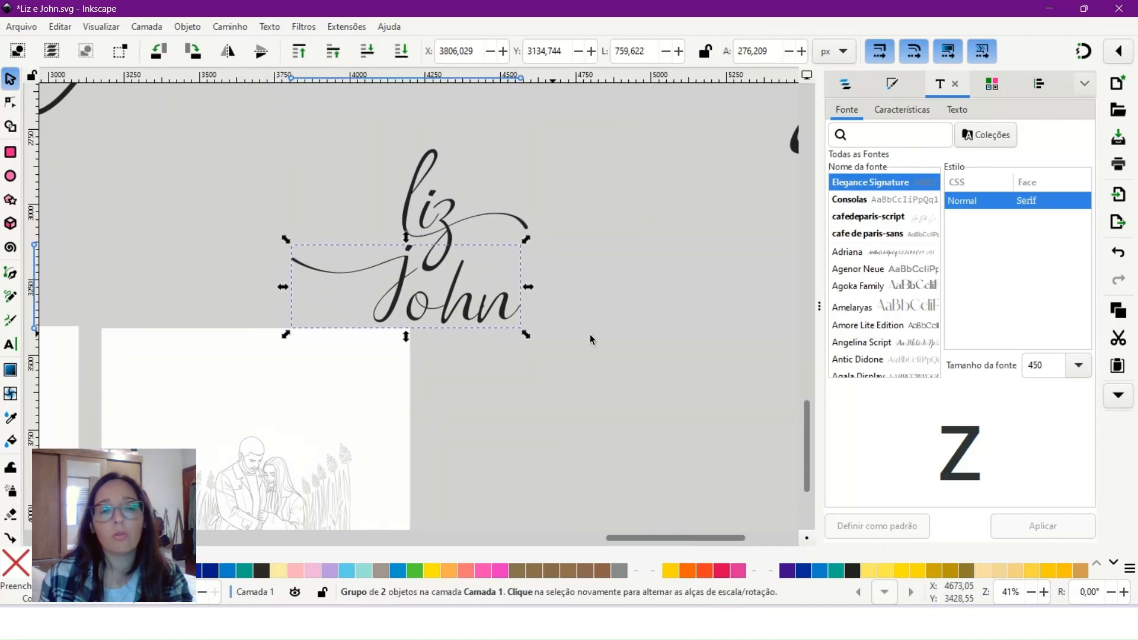
Examine up close where the connecting strokes of the lower stacked four-letter name meet the neighbouring letters.
scroll(458, 225, down, 1)
scroll(462, 238, up, 8)
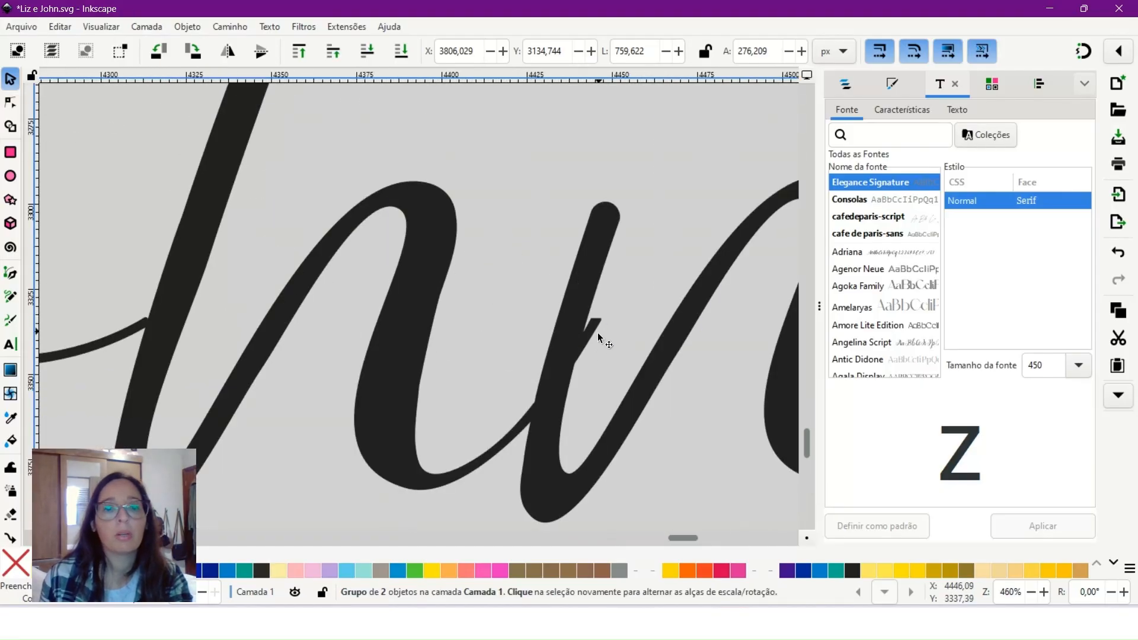
scroll(492, 308, down, 2)
scroll(307, 313, up, 6)
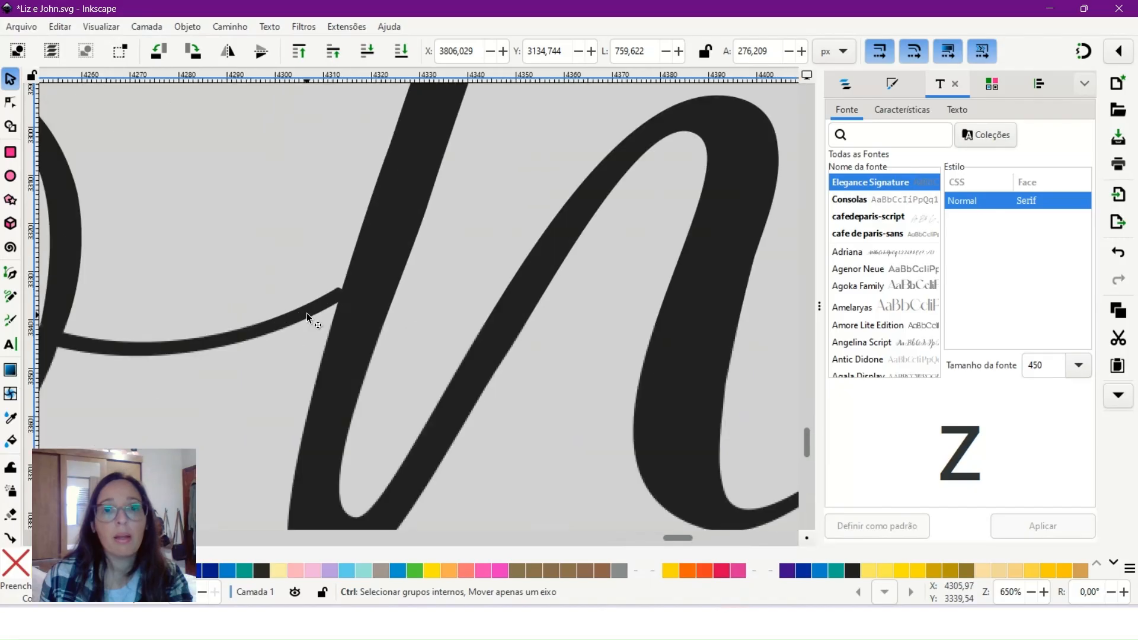
scroll(385, 255, down, 8)
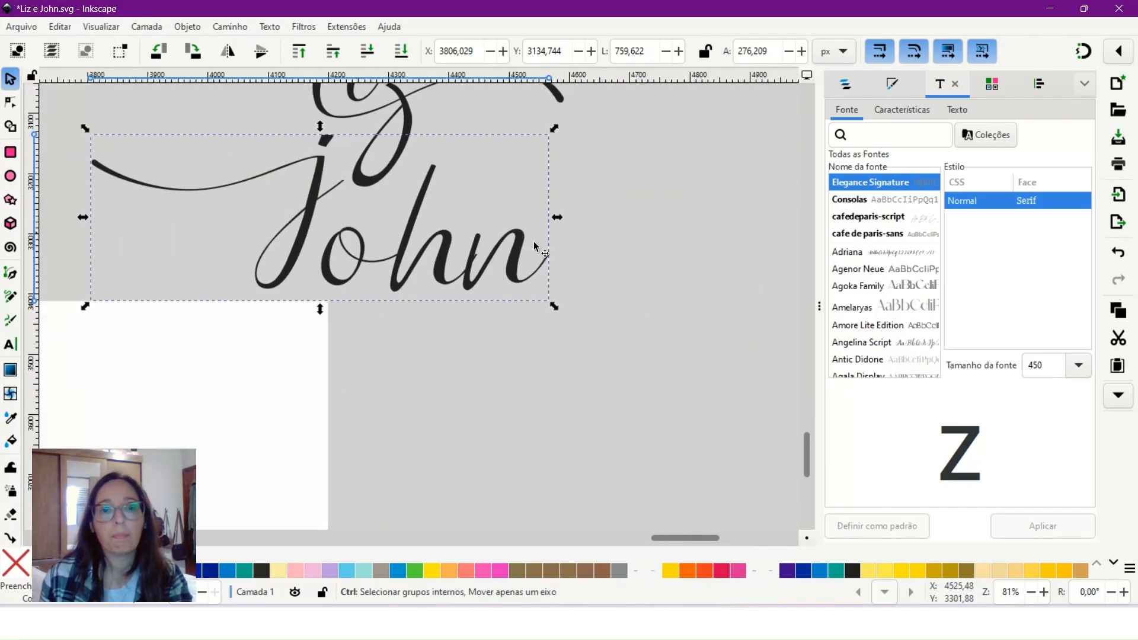
scroll(507, 257, up, 10)
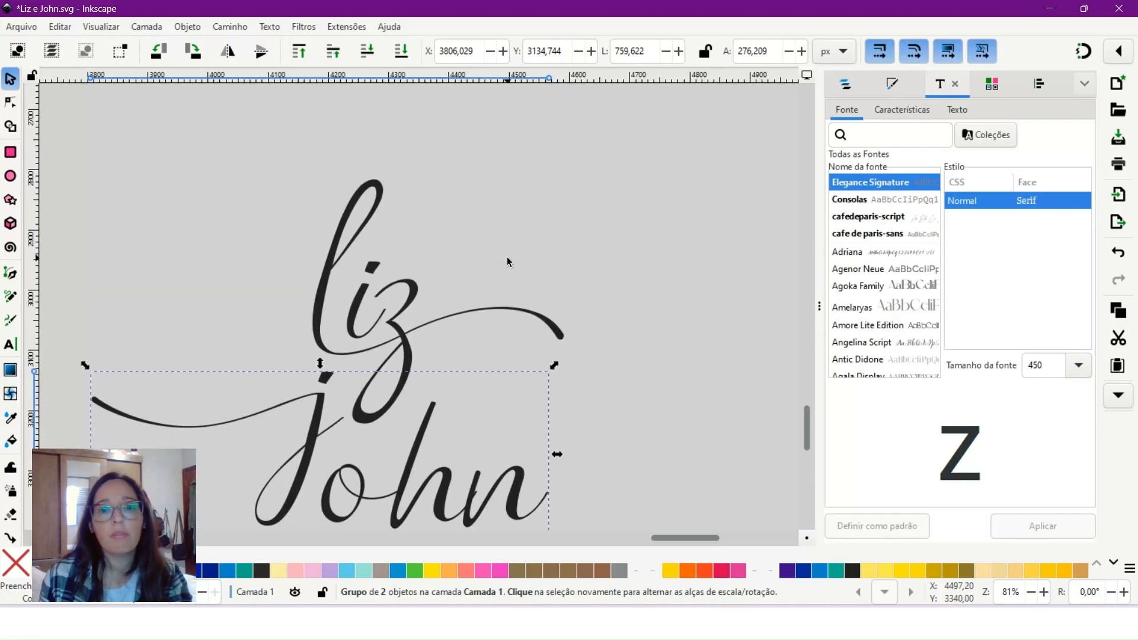
In the upper stacked lettering with the ampersand, move the last three letters and the swashed j up, closer beneath the three-letter name.
scroll(507, 257, up, 4)
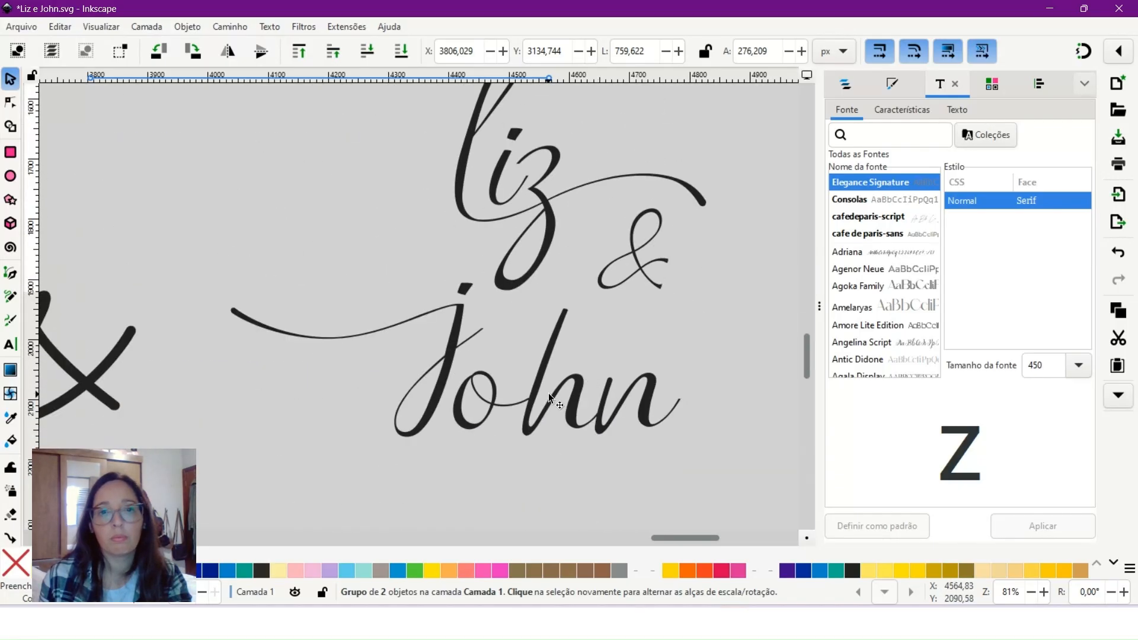
drag(537, 393, 557, 338)
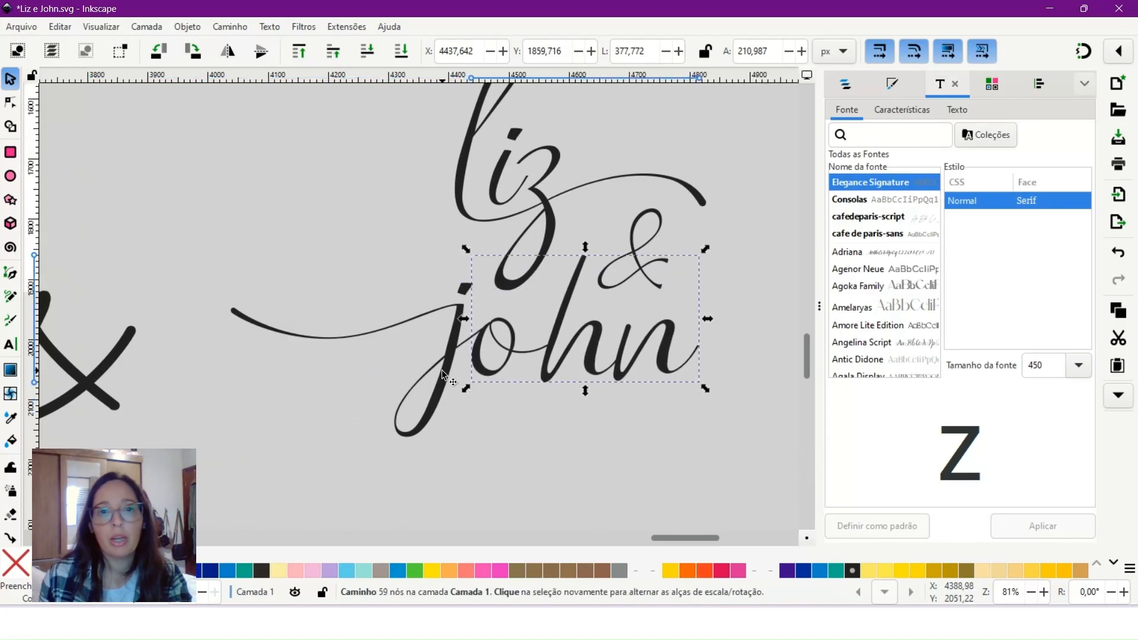
drag(442, 370, 460, 312)
drag(546, 353, 541, 349)
click(606, 416)
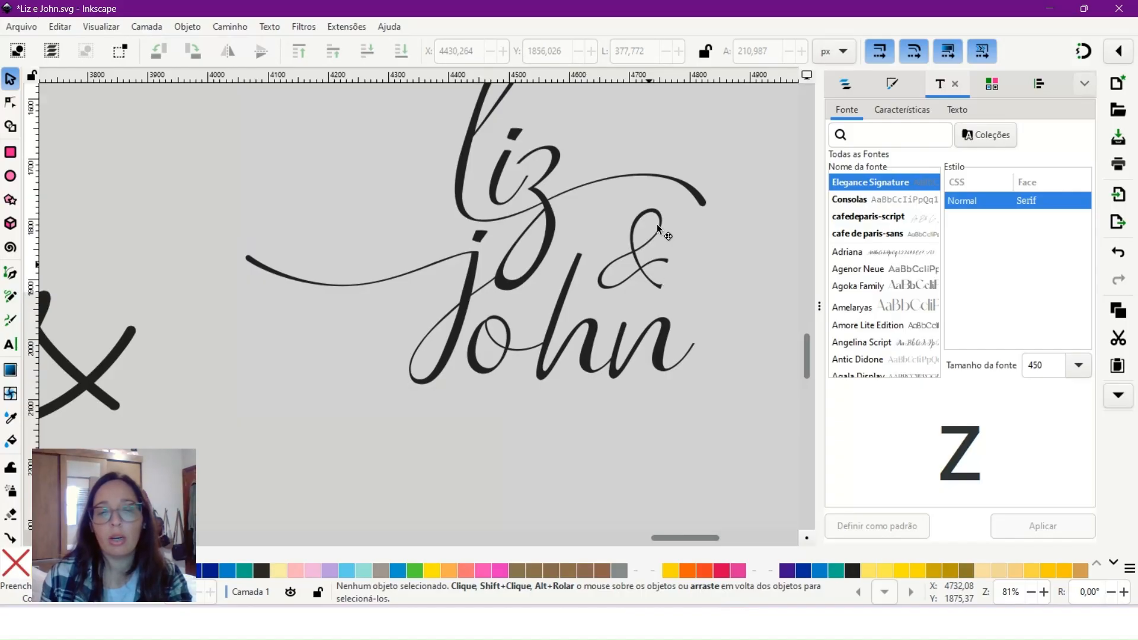
Nudge the ampersand slightly up and to the right, nestling it between the two names beneath the z's swash.
drag(649, 255, 657, 257)
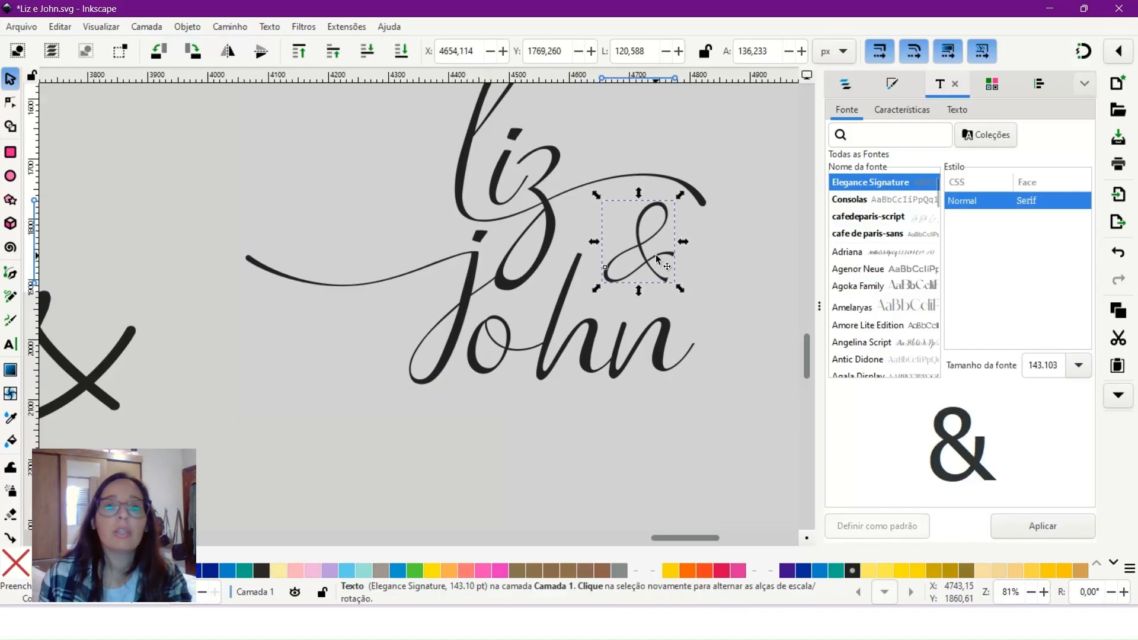
scroll(656, 256, down, 2)
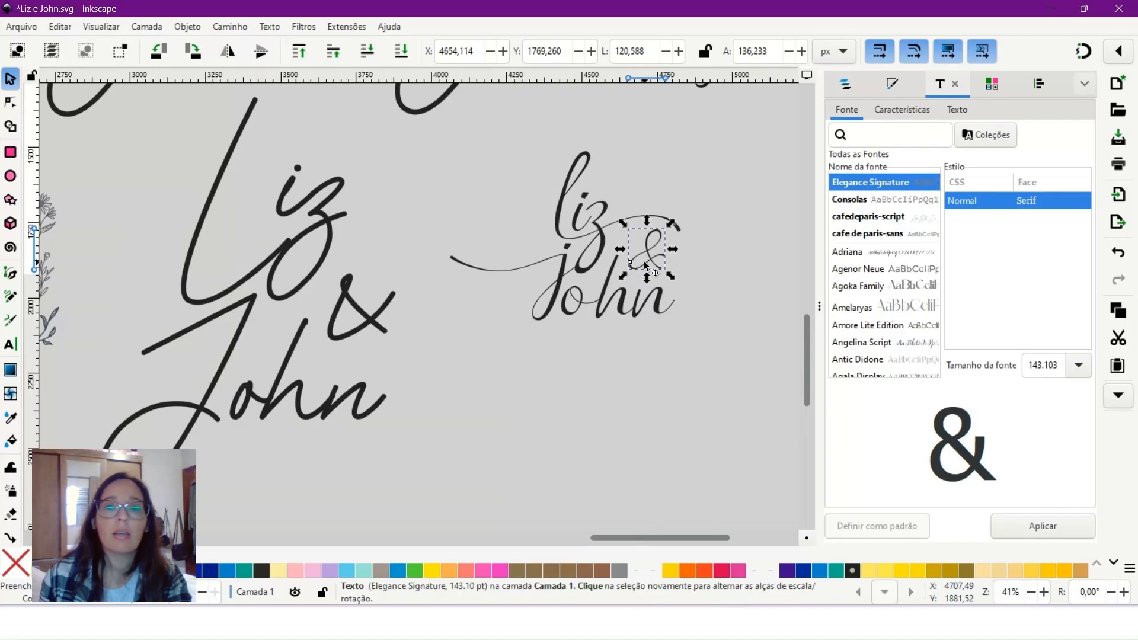
mouse_move(649, 260)
mouse_down()
mouse_move(532, 217)
mouse_move(516, 229)
mouse_move(650, 263)
mouse_up()
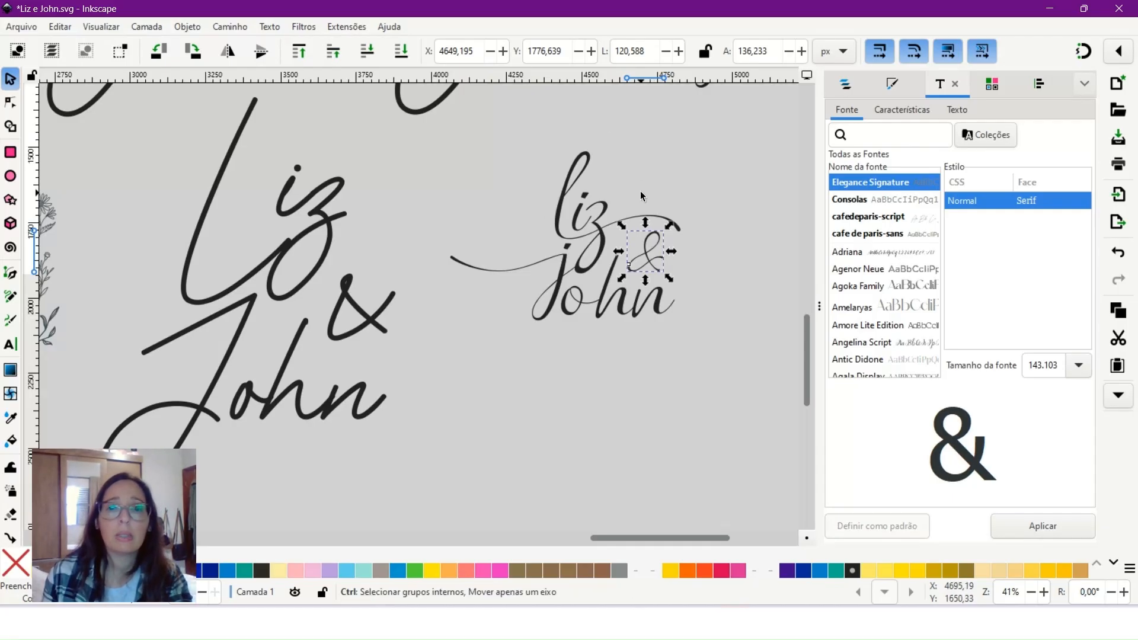
Review the mood board's couple photos, decor references, invitation samples and written brief against the lettering options.
scroll(641, 191, down, 2)
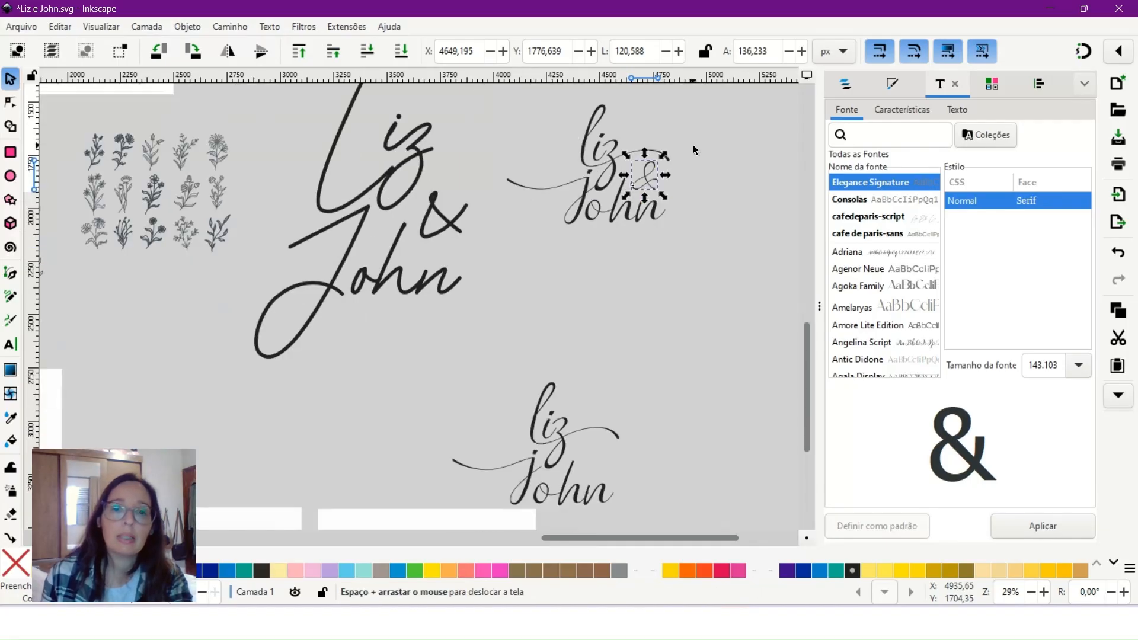
drag(693, 145, 519, 290)
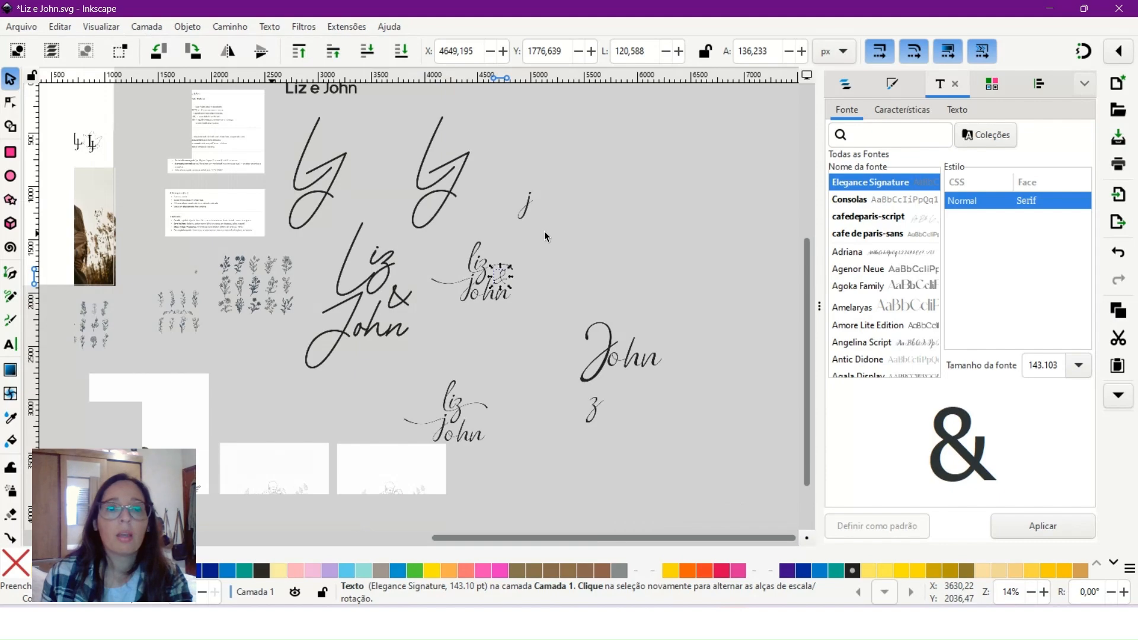
drag(544, 231, 717, 266)
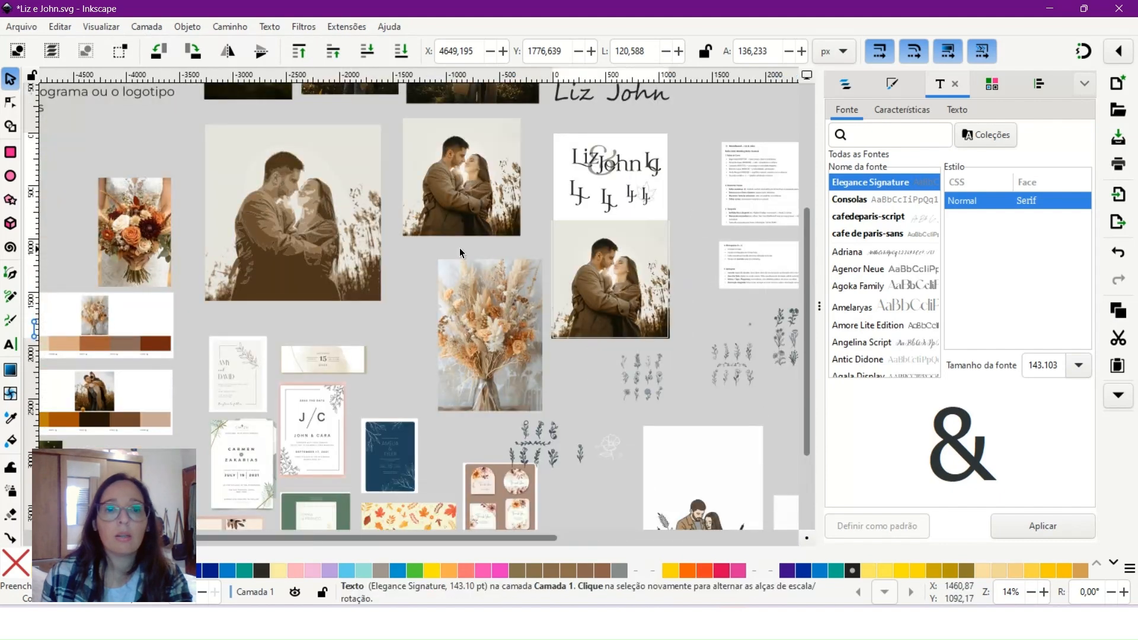
drag(245, 248, 521, 193)
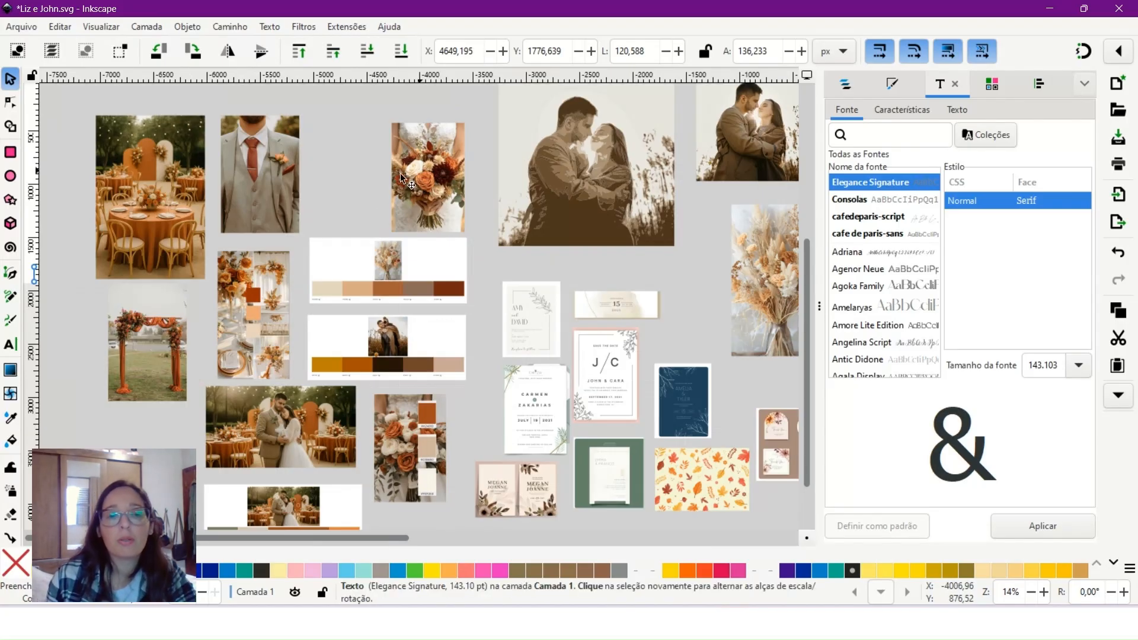
scroll(415, 292, up, 2)
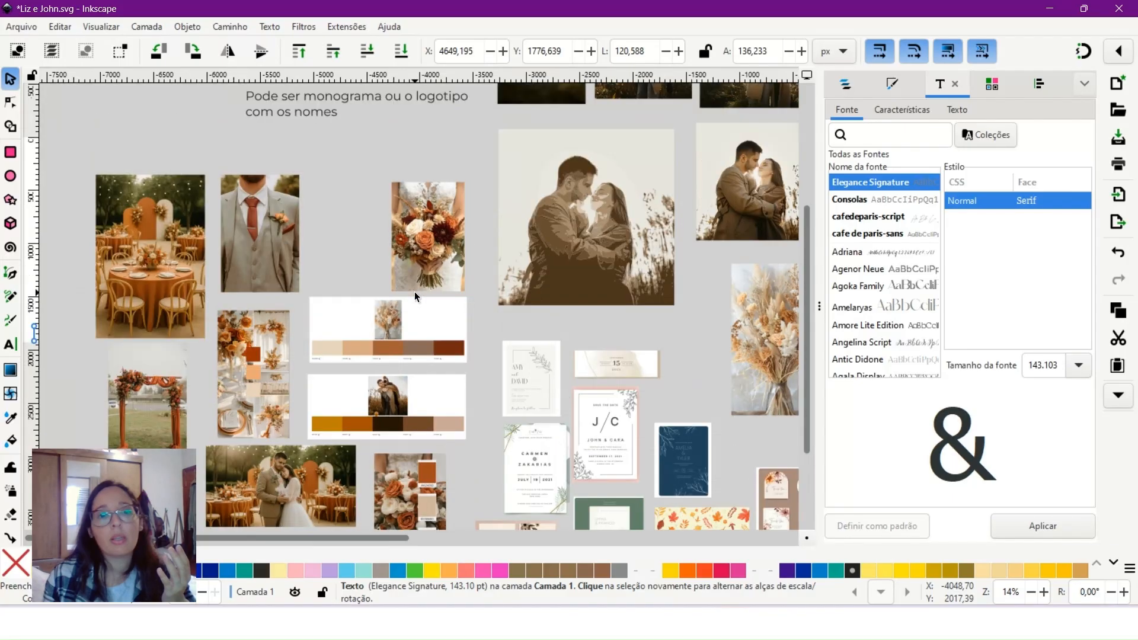
scroll(414, 291, up, 5)
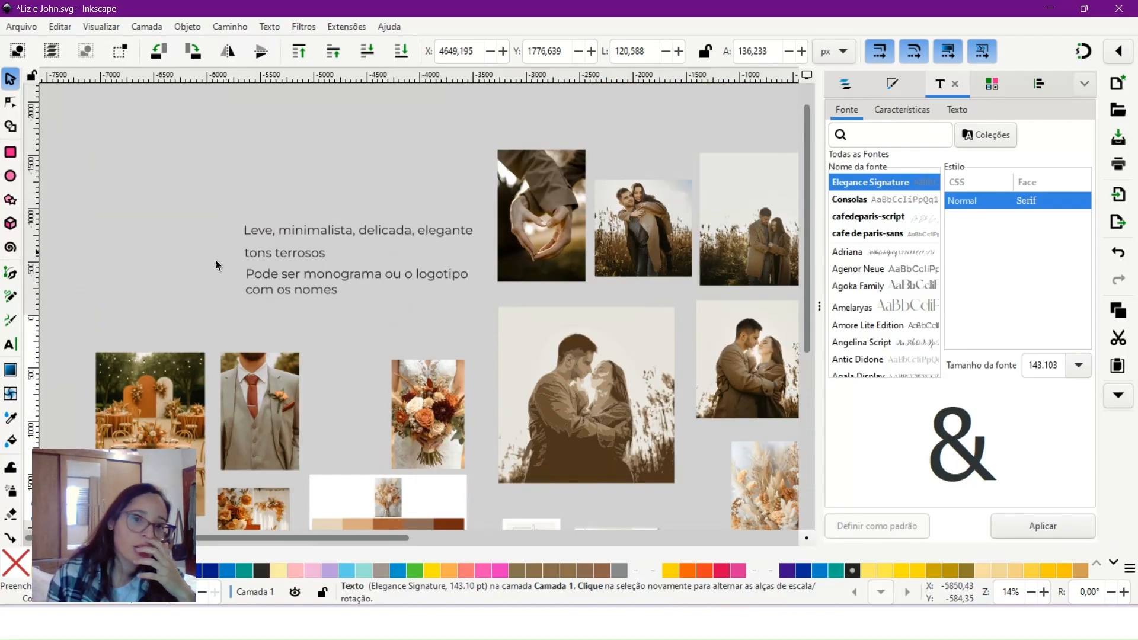
scroll(319, 261, down, 8)
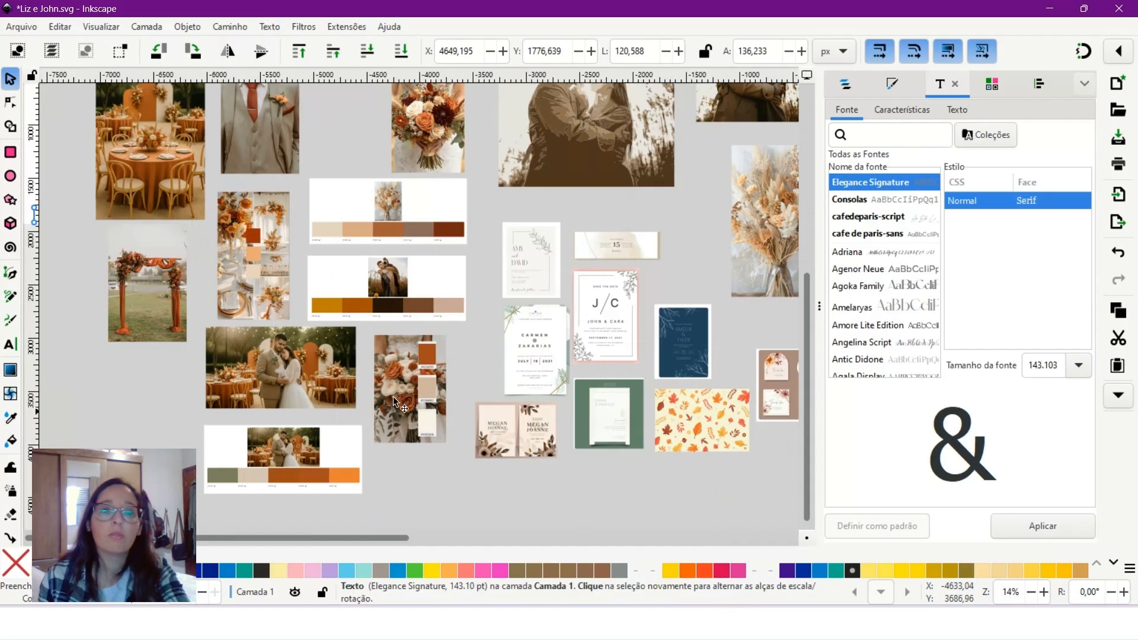
scroll(374, 366, down, 2)
scroll(375, 366, up, 2)
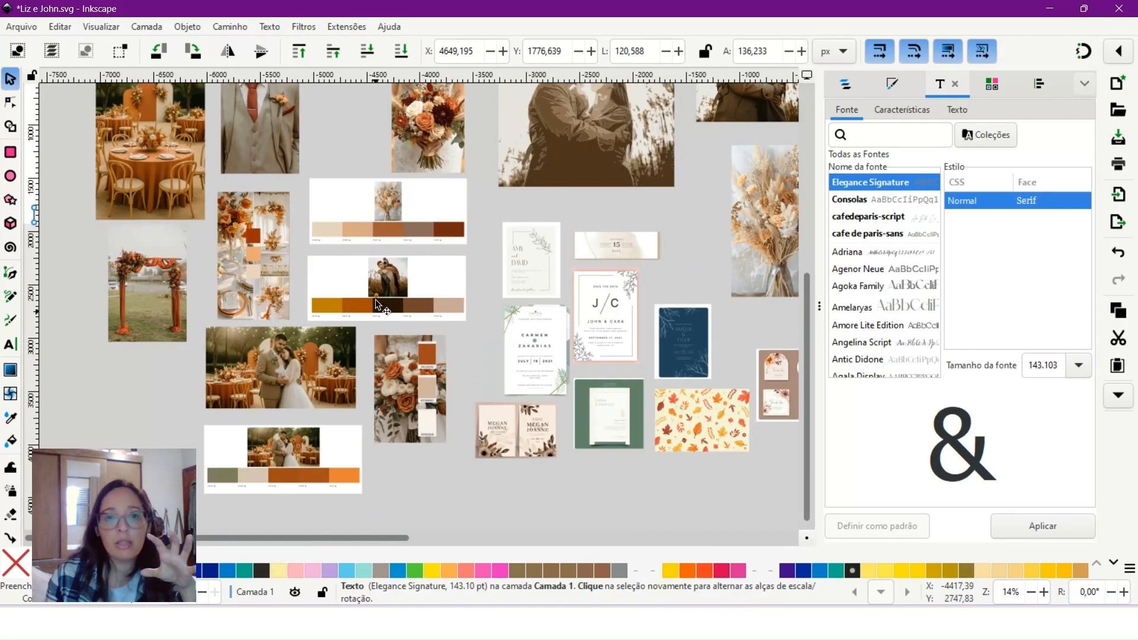
Examine the mood board's earthy color palettes alongside the floral, table decor, suit and couple reference photos.
scroll(375, 290, up, 1)
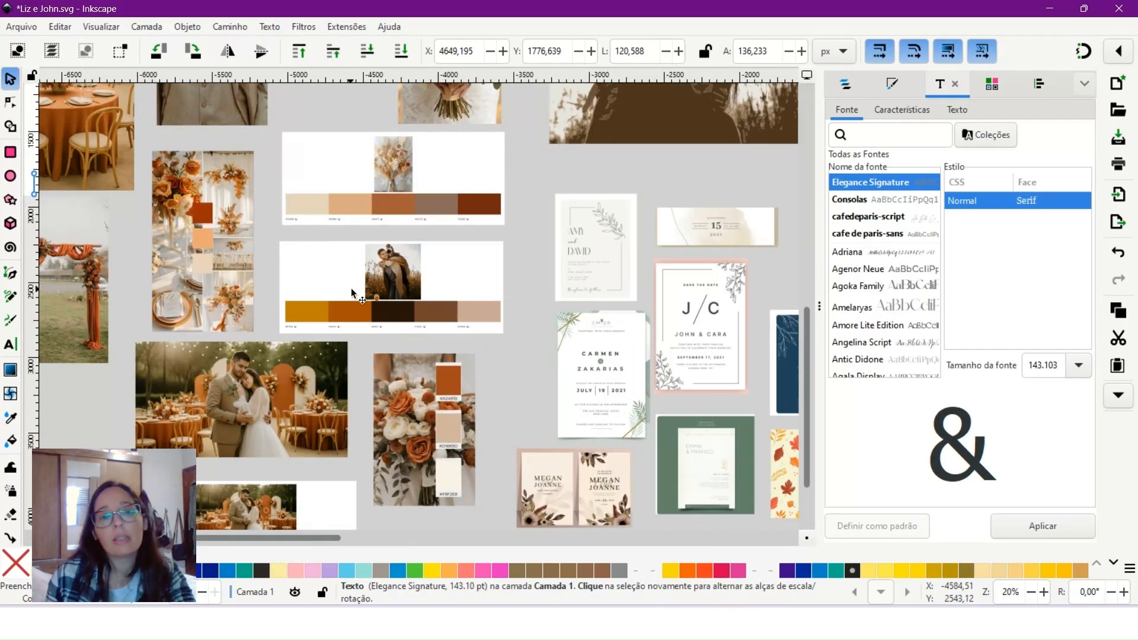
scroll(418, 349, up, 2)
scroll(463, 409, down, 2)
scroll(465, 427, up, 2)
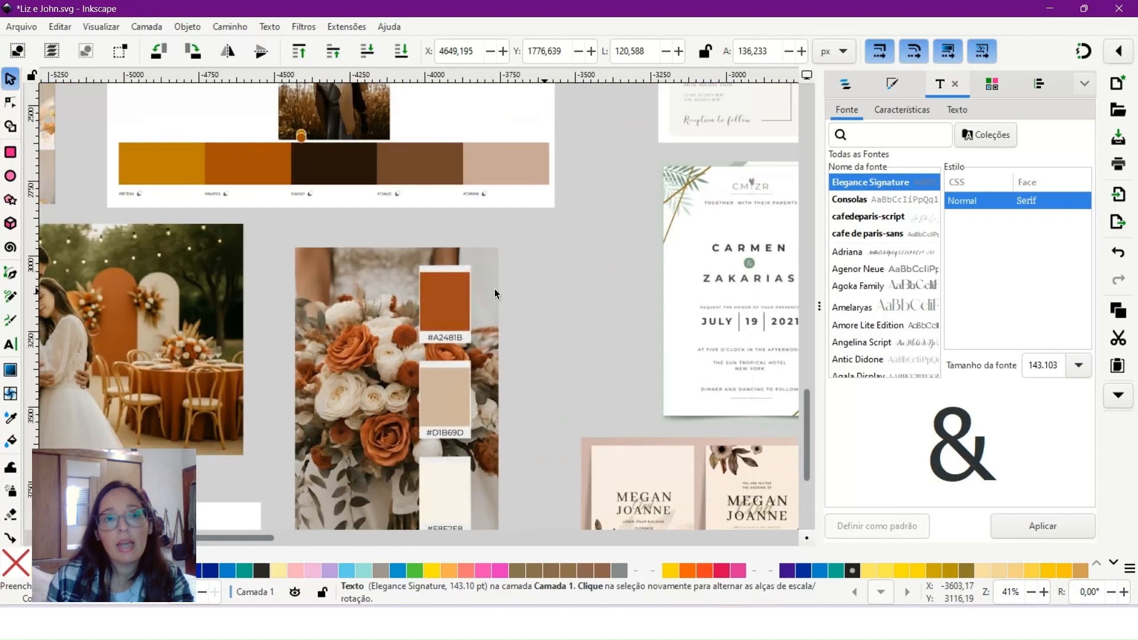
scroll(425, 333, down, 2)
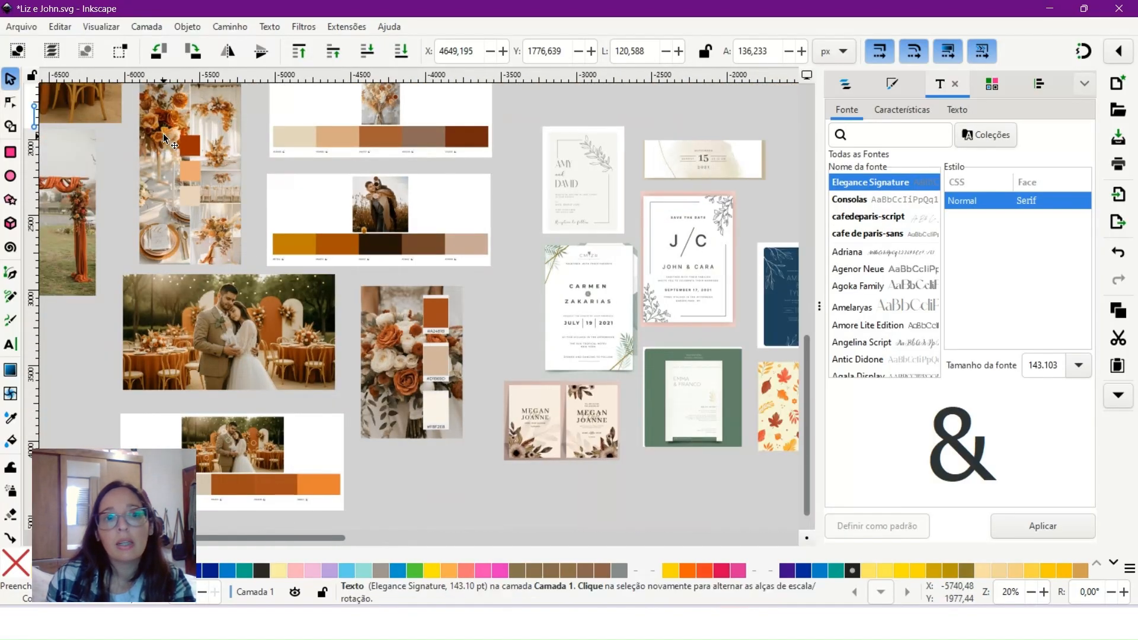
drag(172, 115, 317, 328)
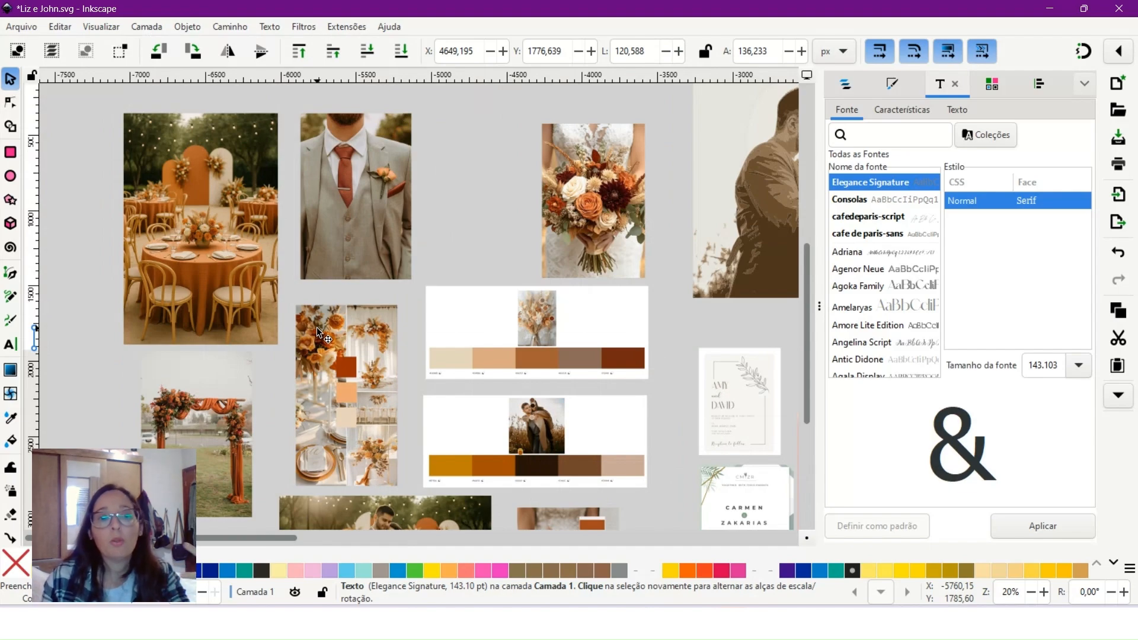
scroll(365, 325, down, 2)
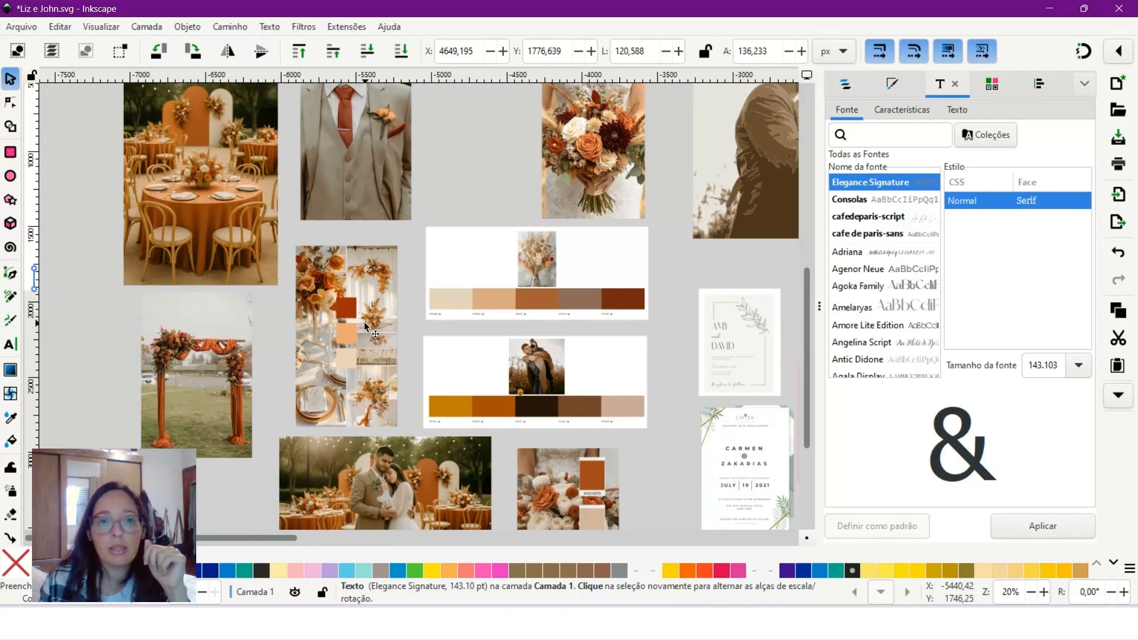
scroll(367, 328, down, 5)
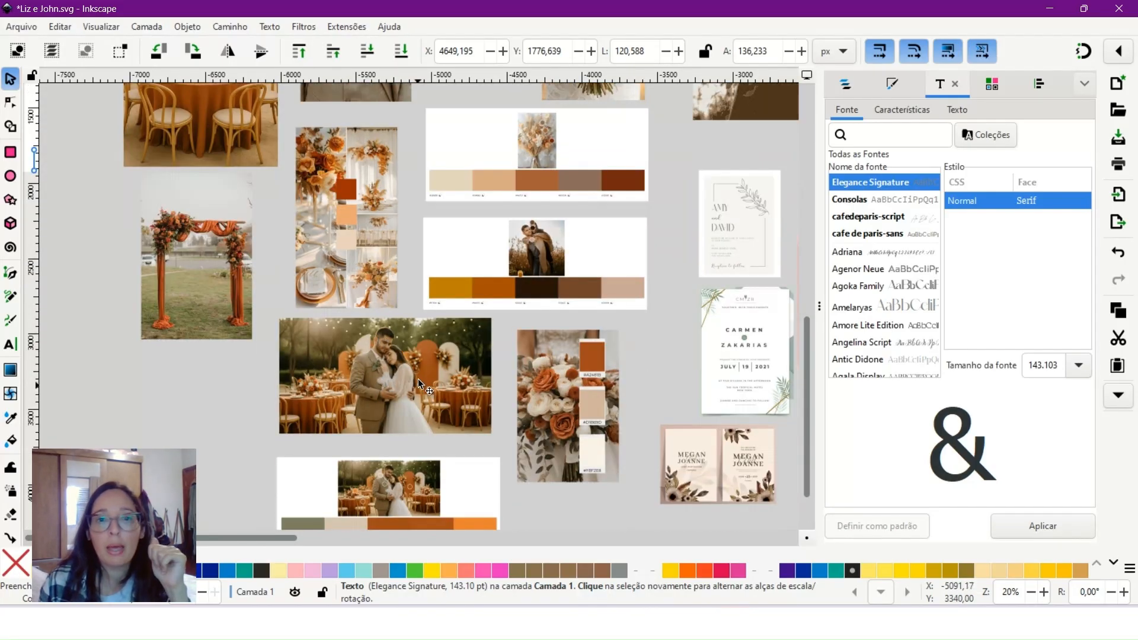
scroll(565, 440, up, 6)
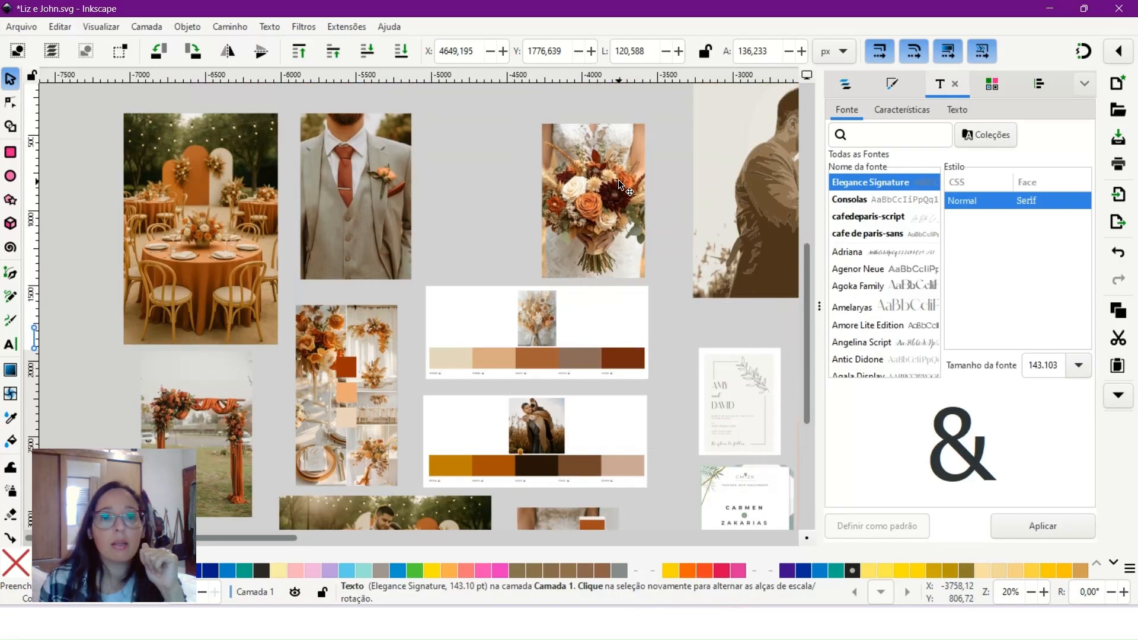
scroll(620, 187, down, 4)
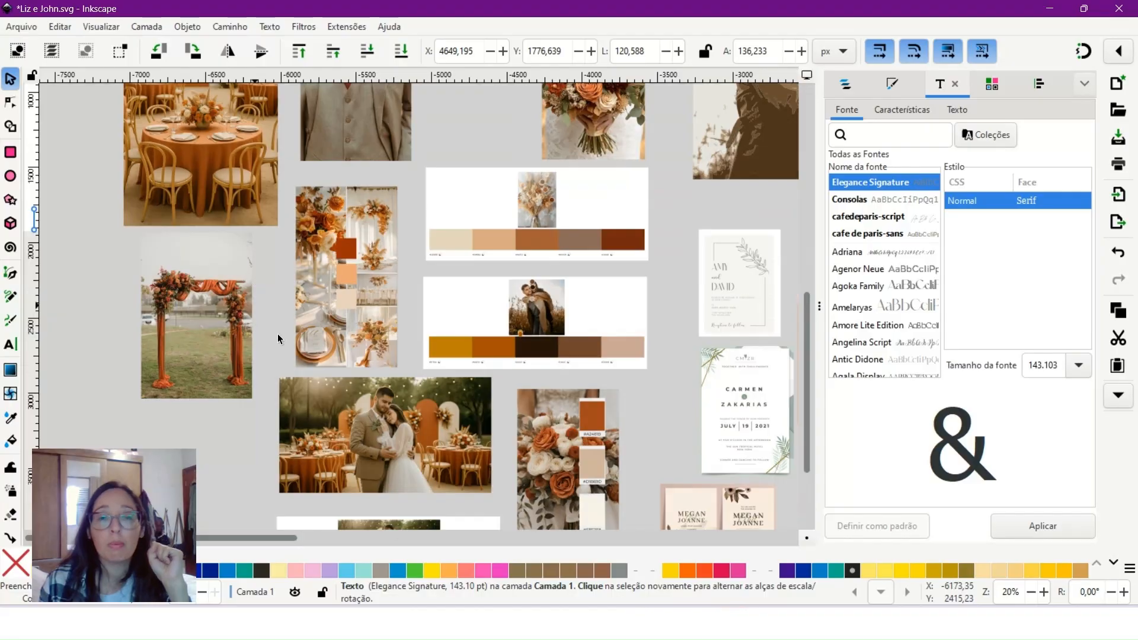
scroll(430, 404, down, 4)
scroll(714, 438, up, 4)
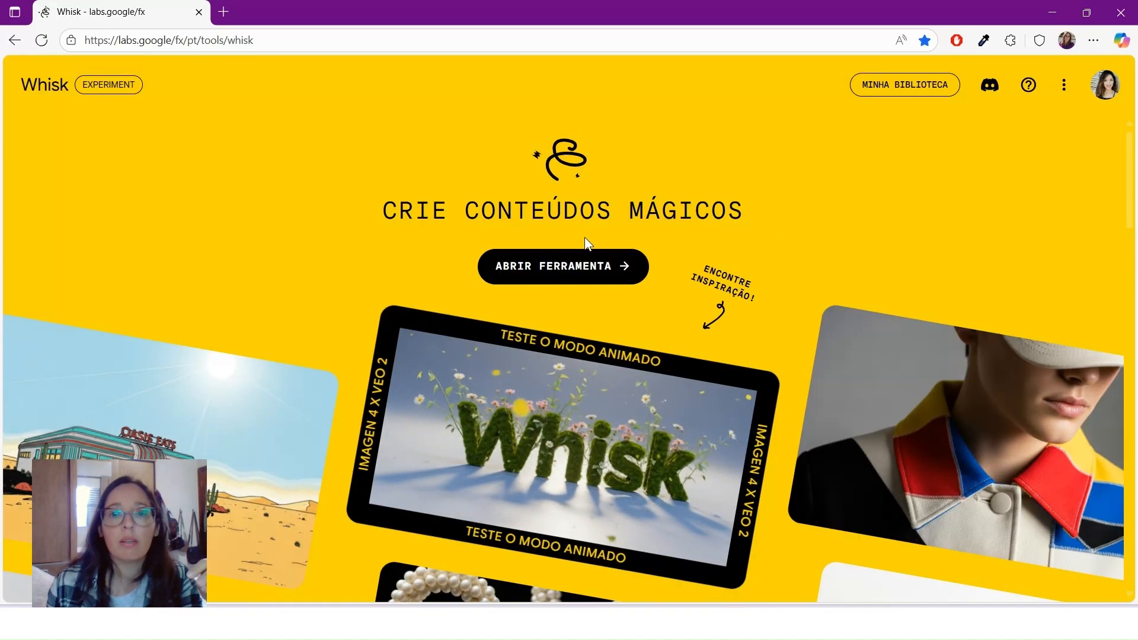
Switch to Whisk in the browser, open the tool, and review the generated wedding images and their subject, scene and style references.
click(584, 264)
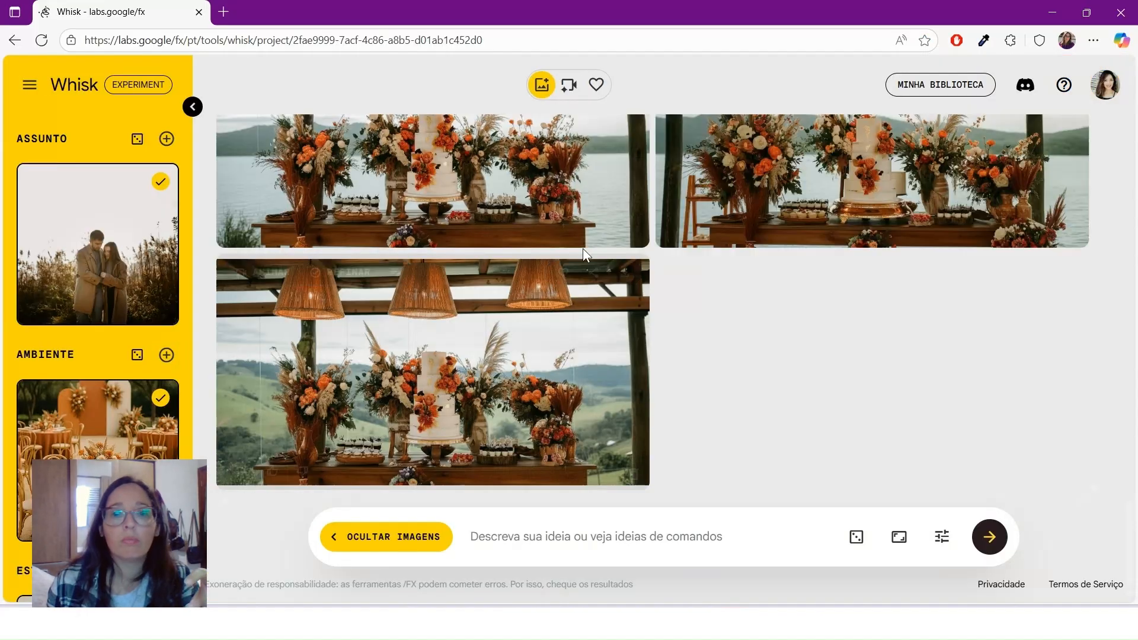
scroll(459, 302, down, 15)
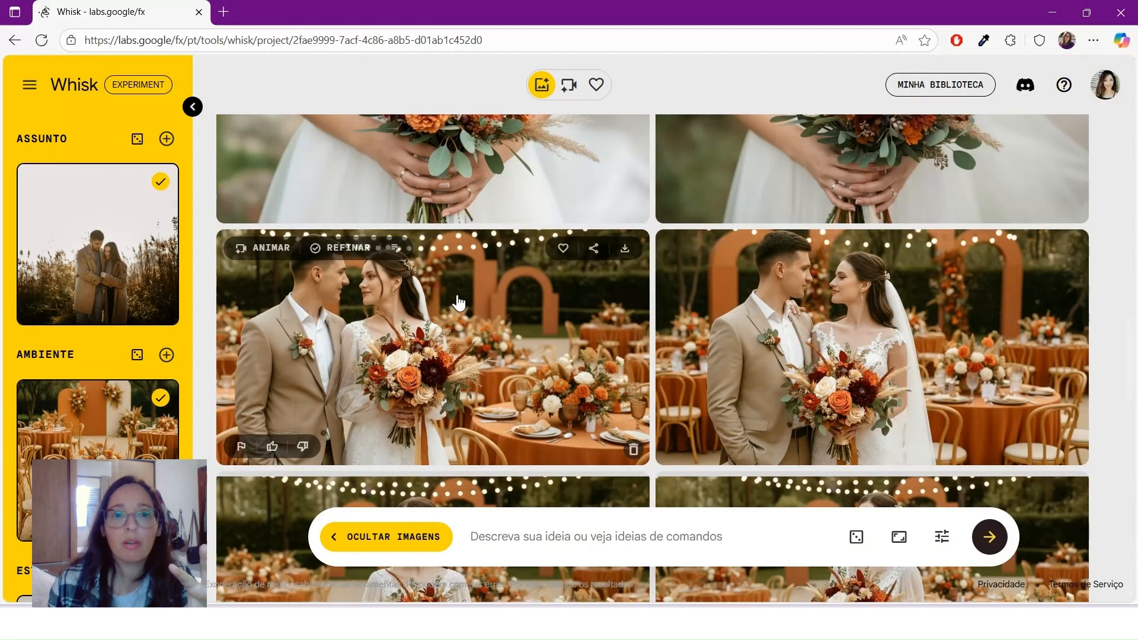
scroll(459, 296, up, 1)
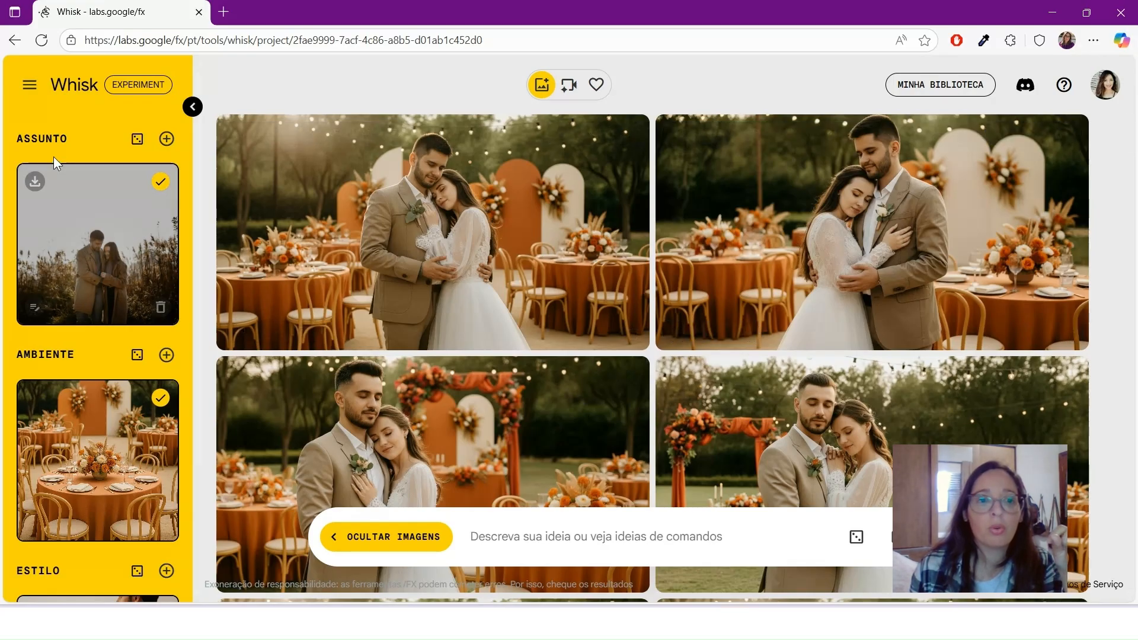
scroll(79, 138, down, 3)
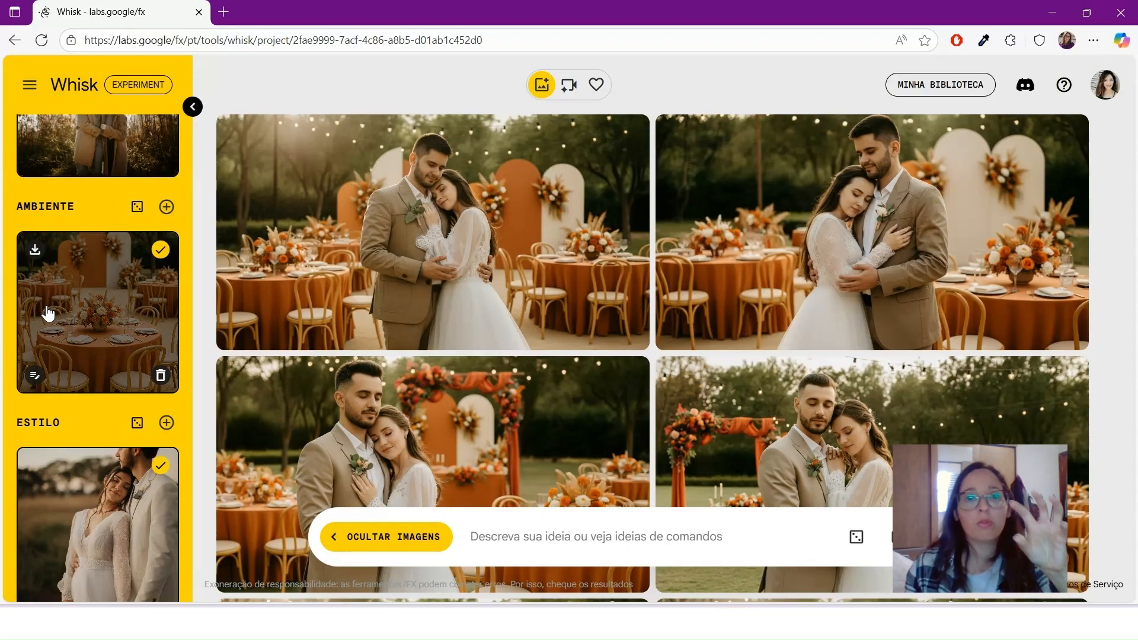
scroll(48, 314, up, 3)
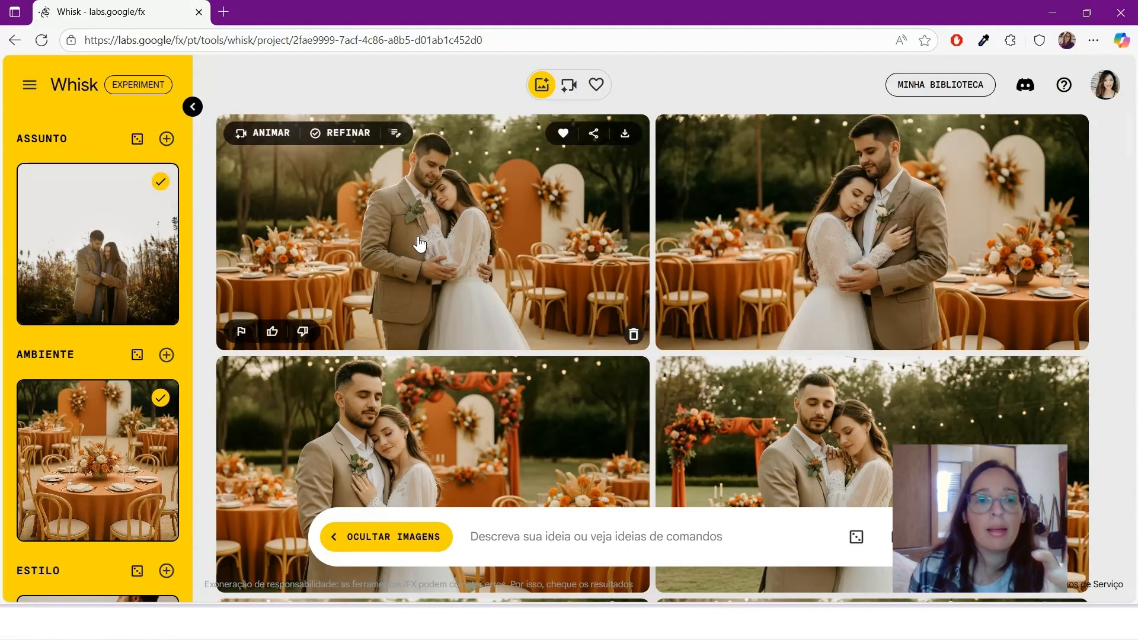
scroll(419, 243, down, 3)
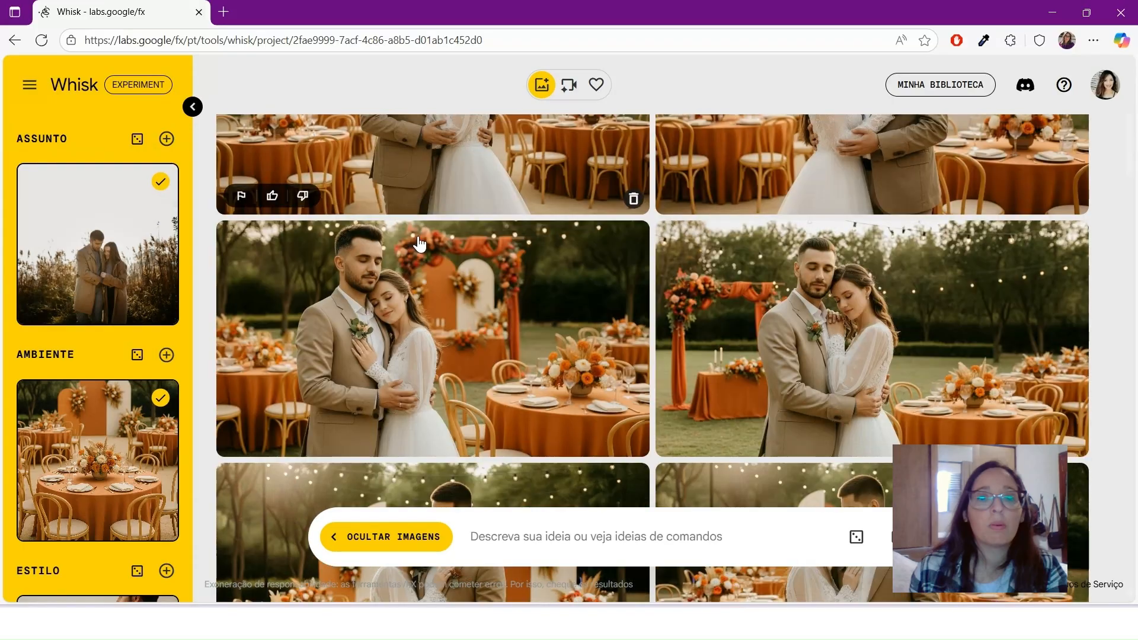
scroll(89, 392, down, 3)
scroll(453, 344, up, 3)
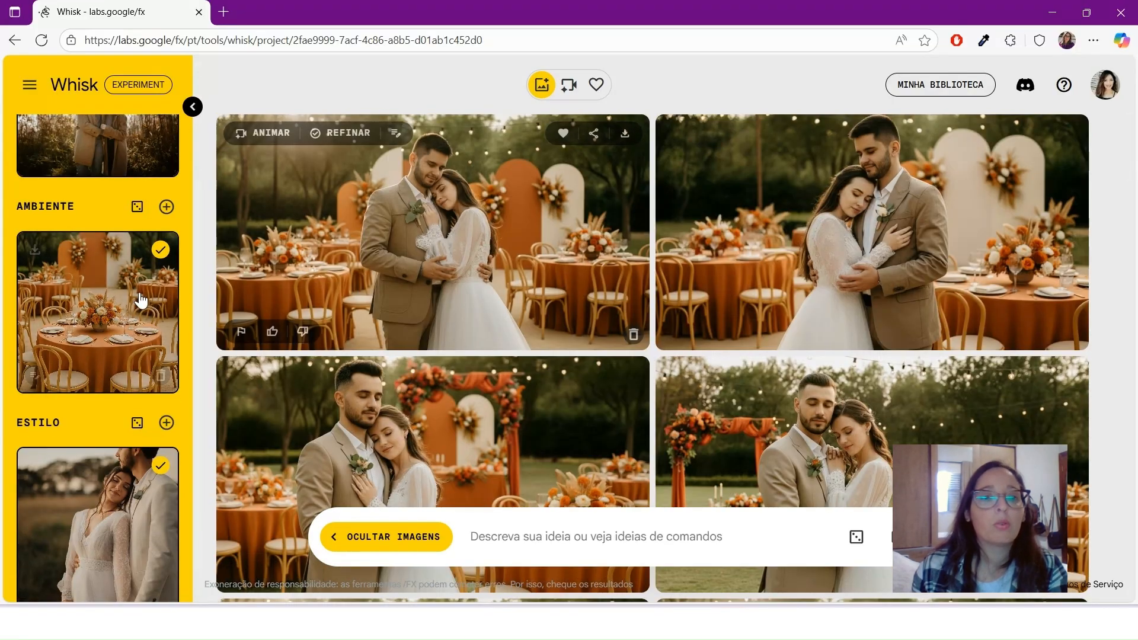
scroll(104, 417, down, 1)
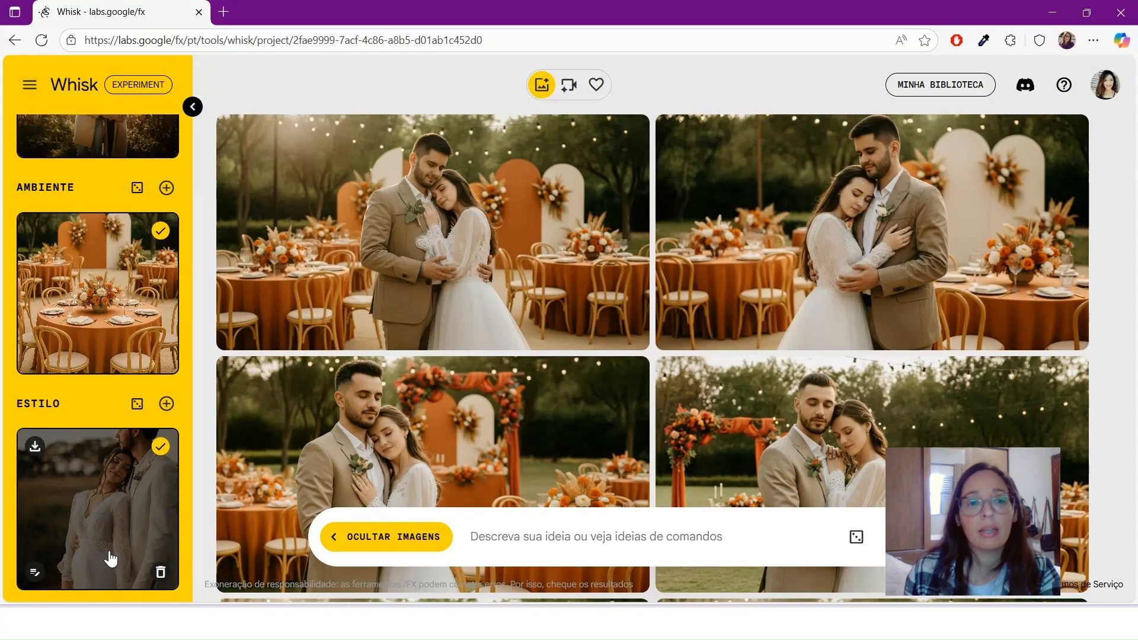
View the refinement prompt of the first generated image of the couple embracing beside the decorated tables, leaving it unchanged.
scroll(104, 297, up, 3)
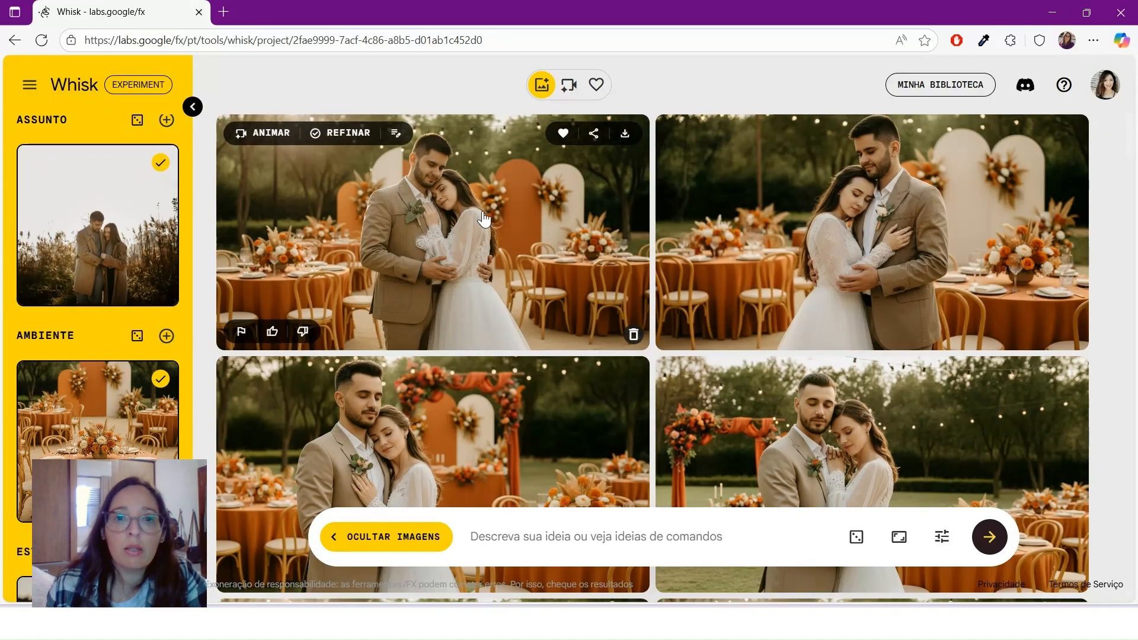
click(341, 133)
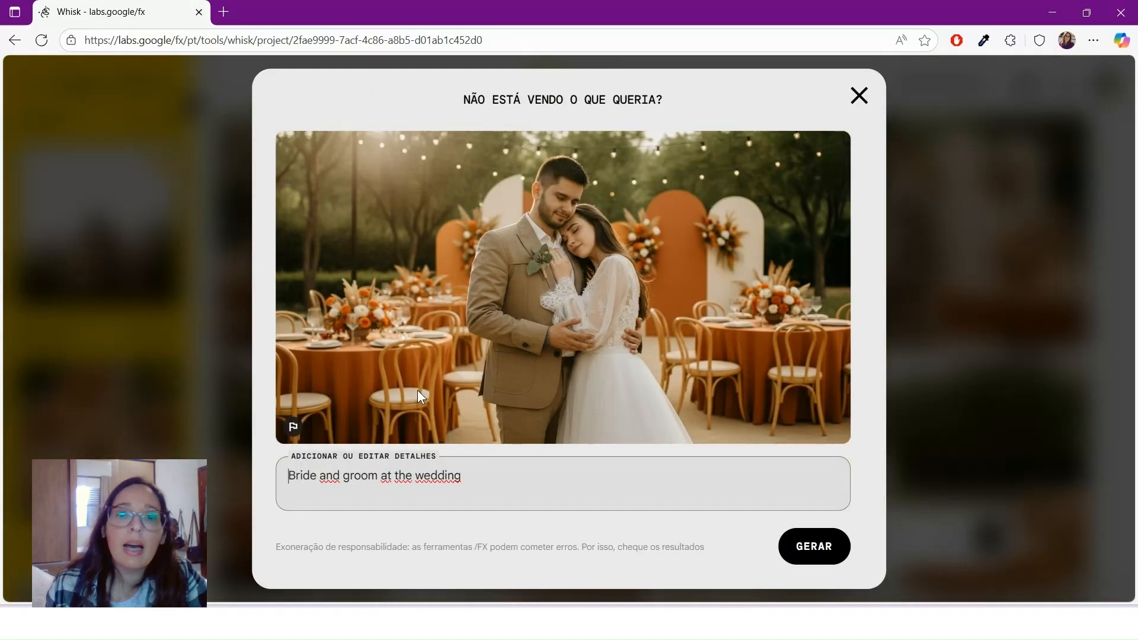
click(858, 101)
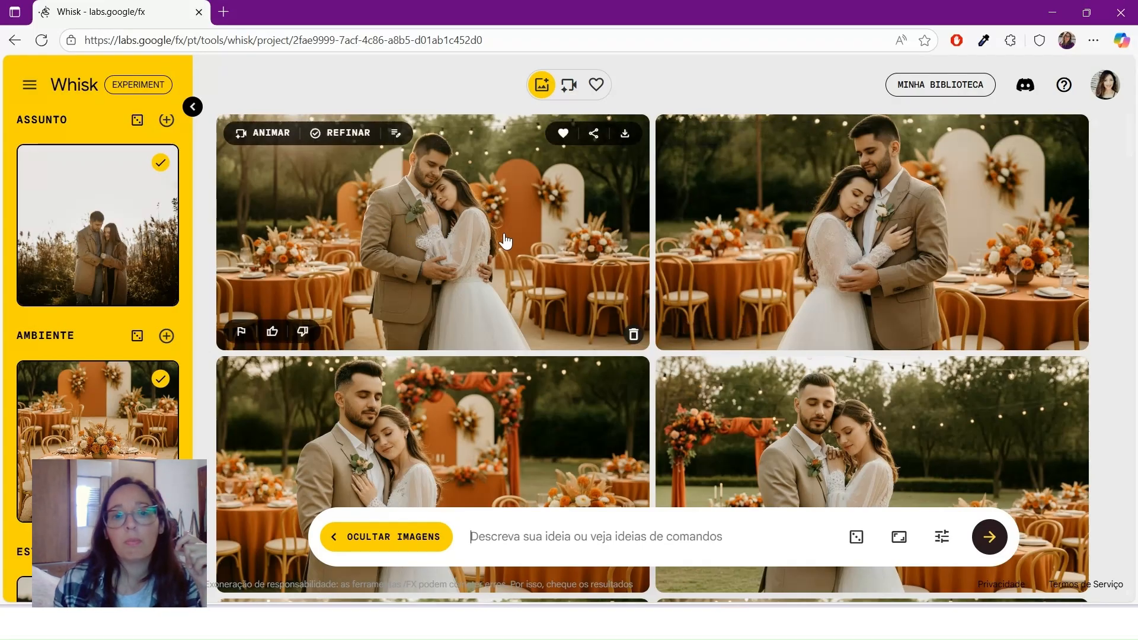
Browse the gallery of generated wedding images, comparing the couple portraits, bouquets, reception scenes and cake tables.
scroll(504, 241, down, 10)
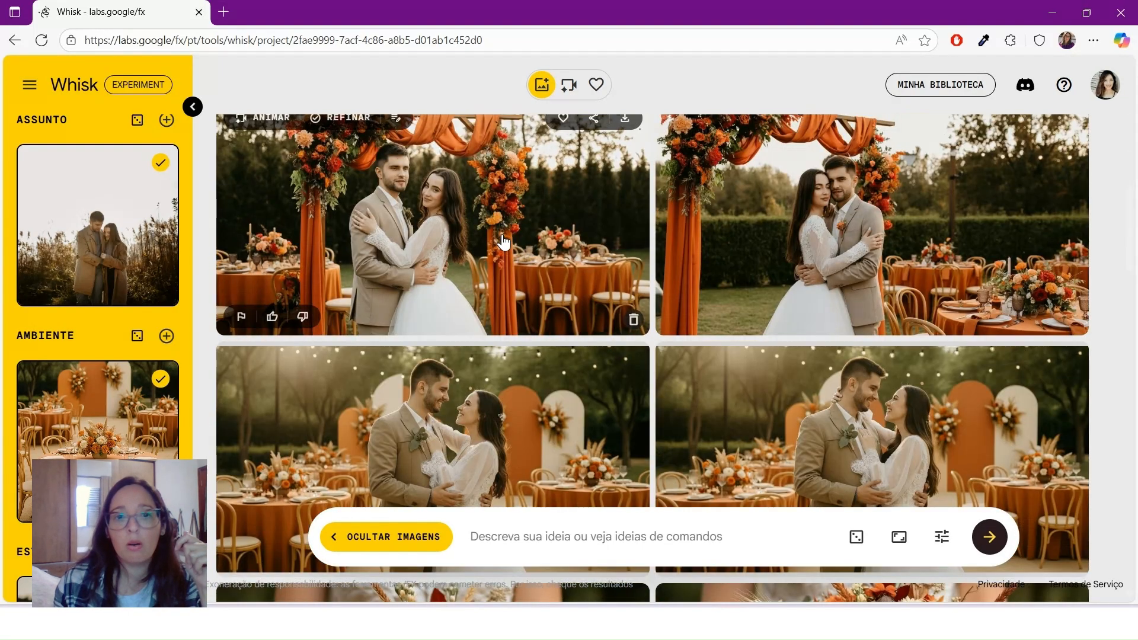
scroll(504, 241, up, 3)
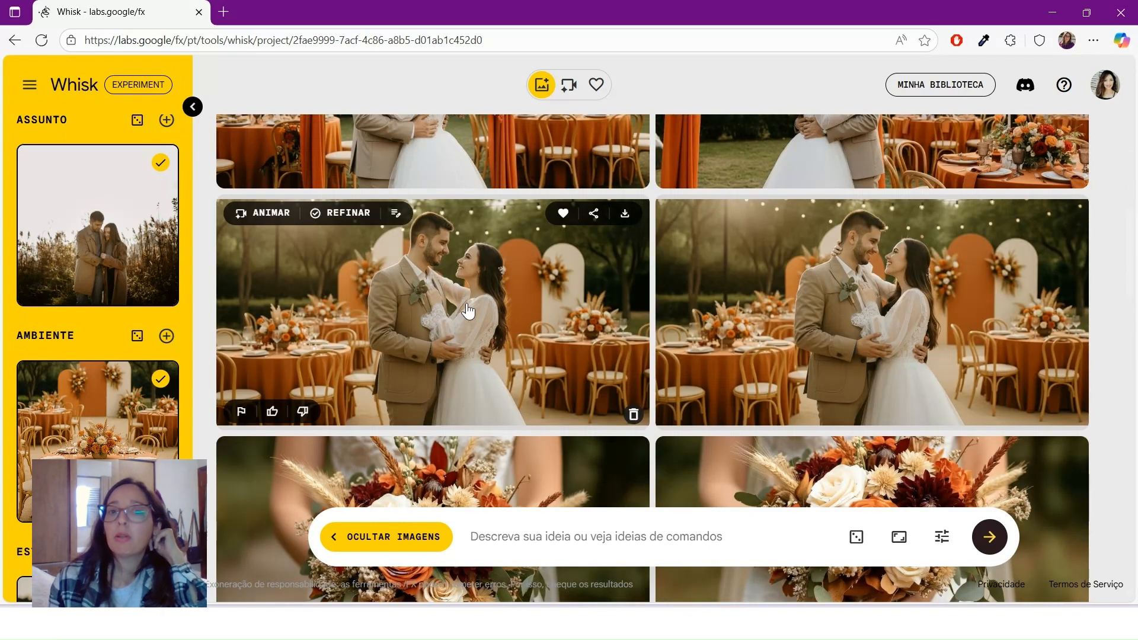
scroll(468, 310, down, 5)
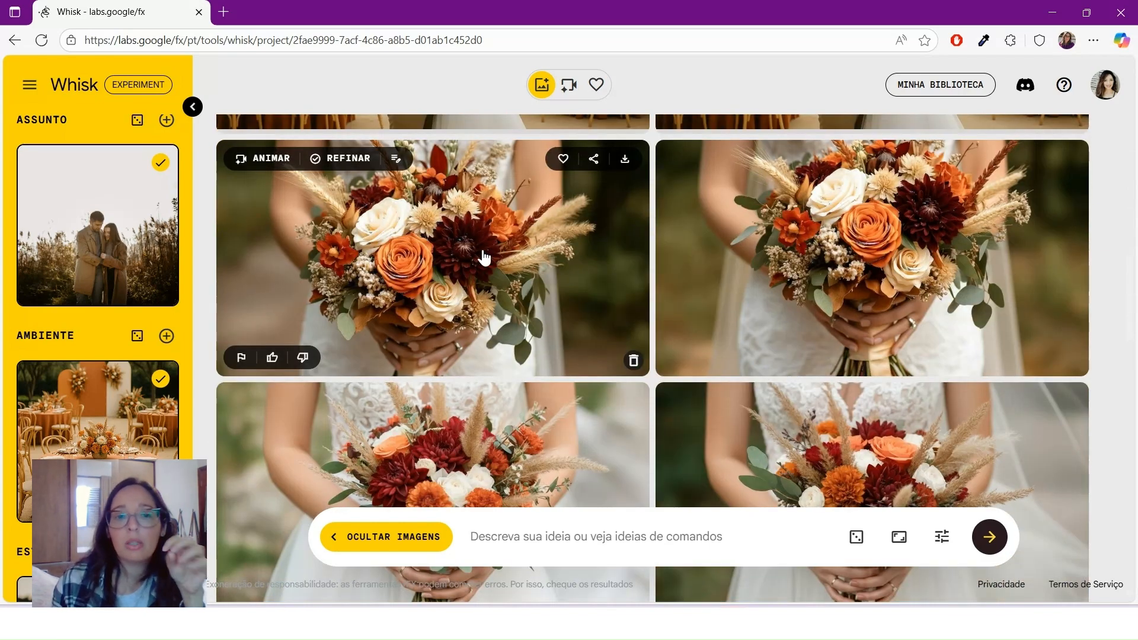
scroll(500, 250, down, 5)
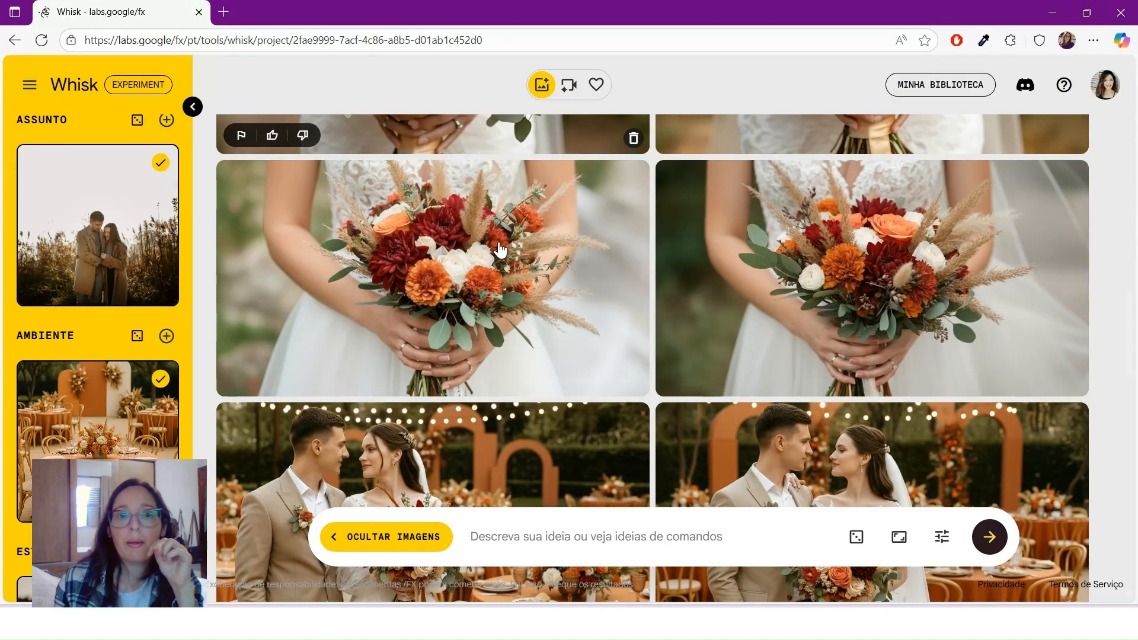
scroll(499, 251, down, 3)
scroll(500, 250, down, 10)
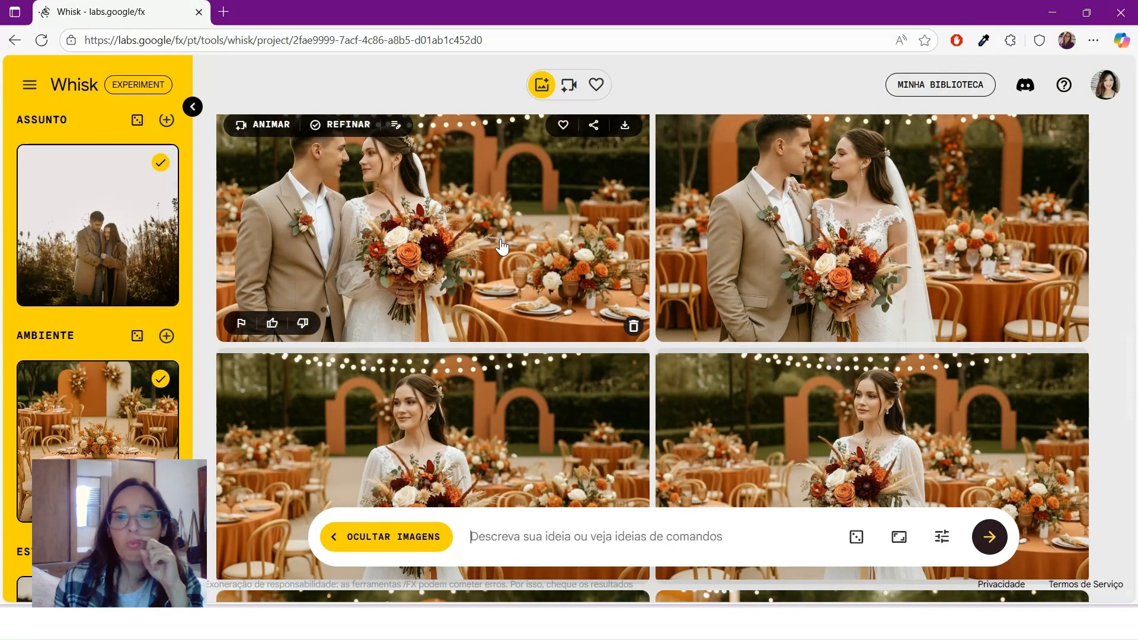
scroll(662, 280, down, 9)
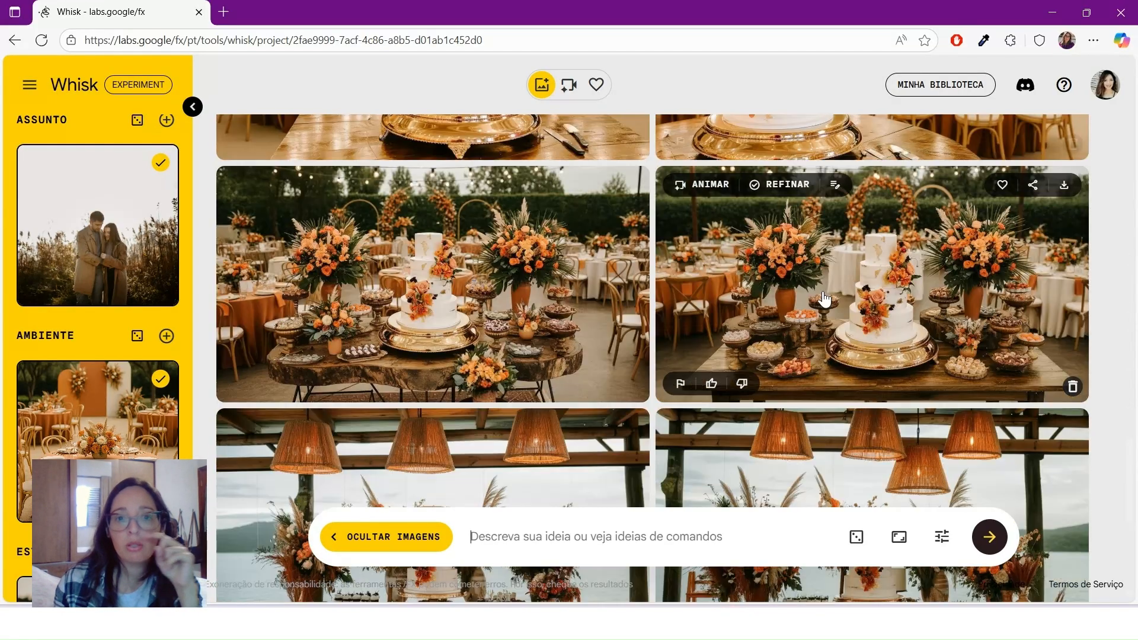
scroll(642, 400, down, 2)
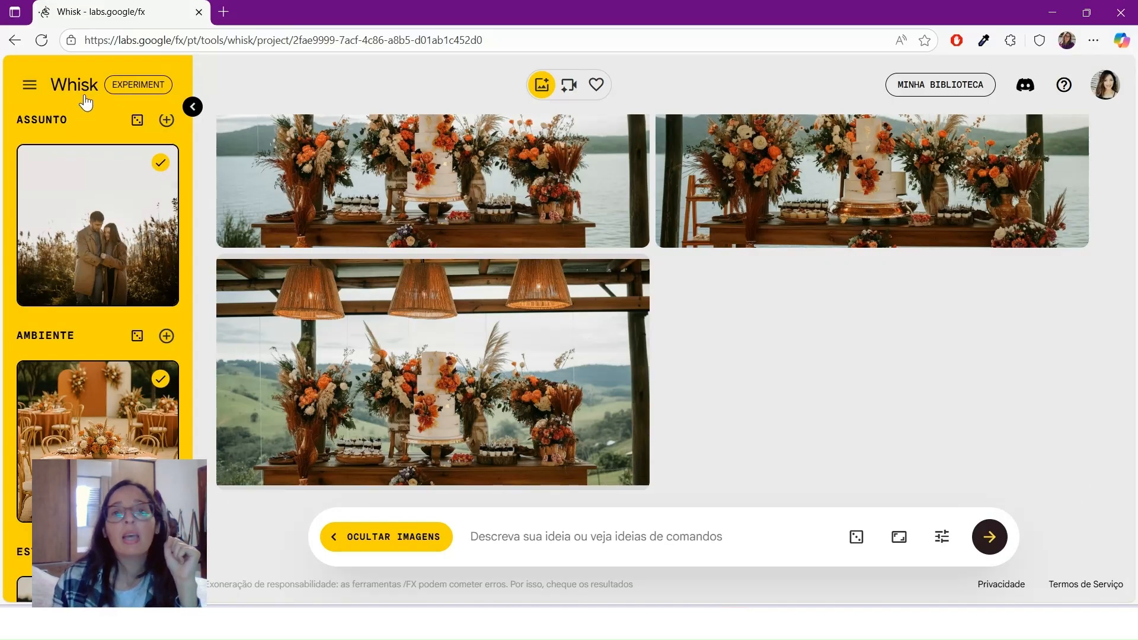
scroll(830, 293, up, 15)
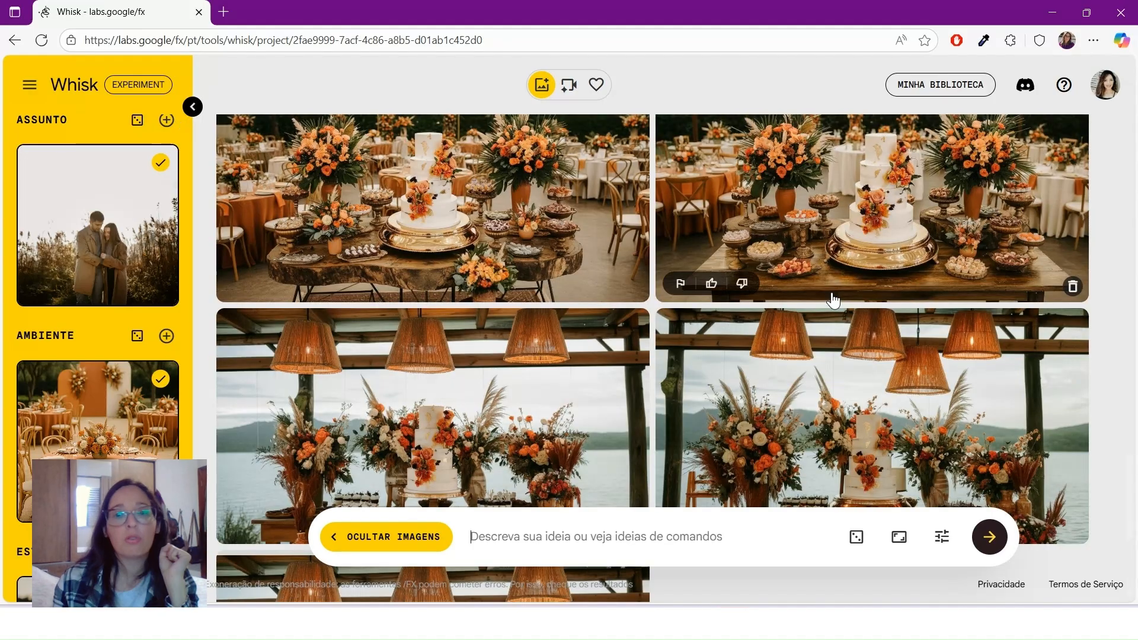
scroll(833, 300, up, 10)
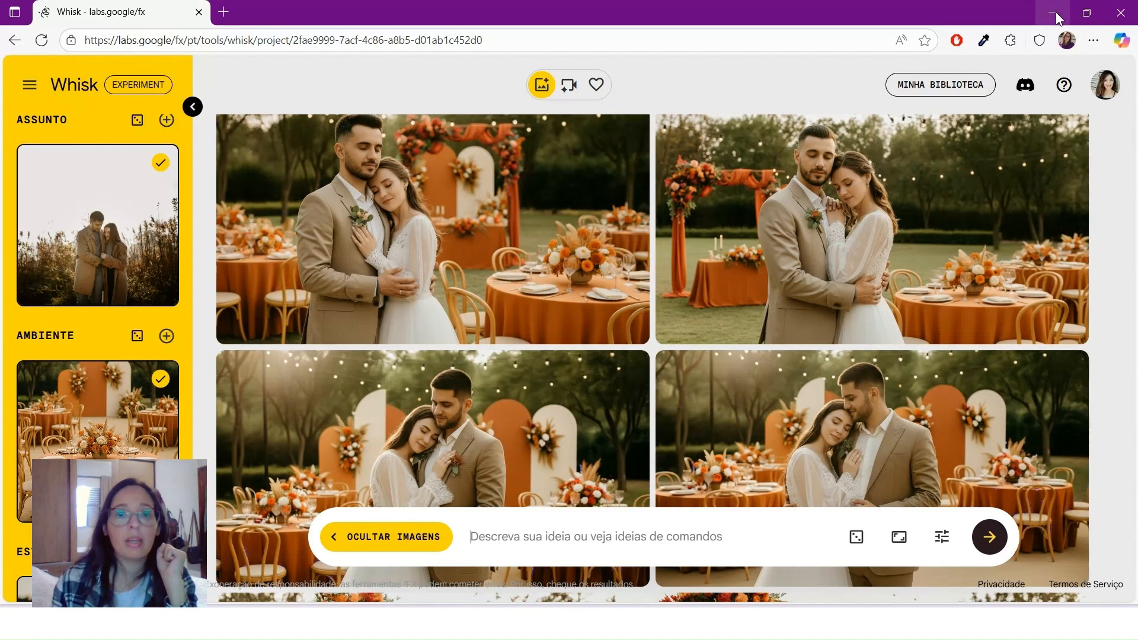
Return to the Inkscape mood board and examine the palette card extracted from the generated couple image.
click(1054, 13)
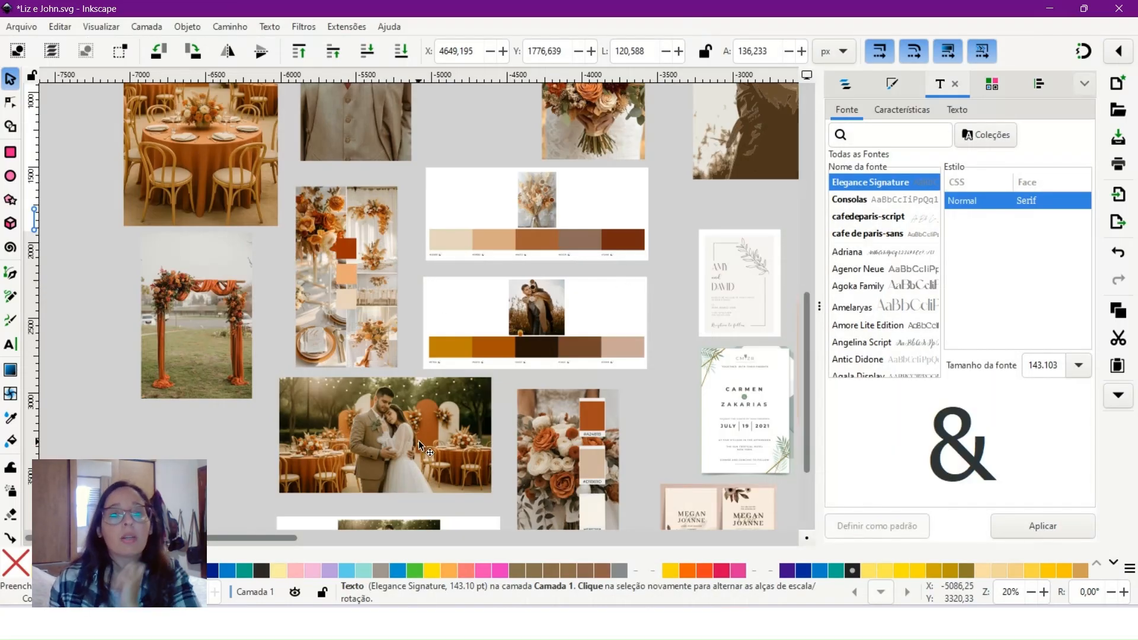
scroll(340, 431, down, 5)
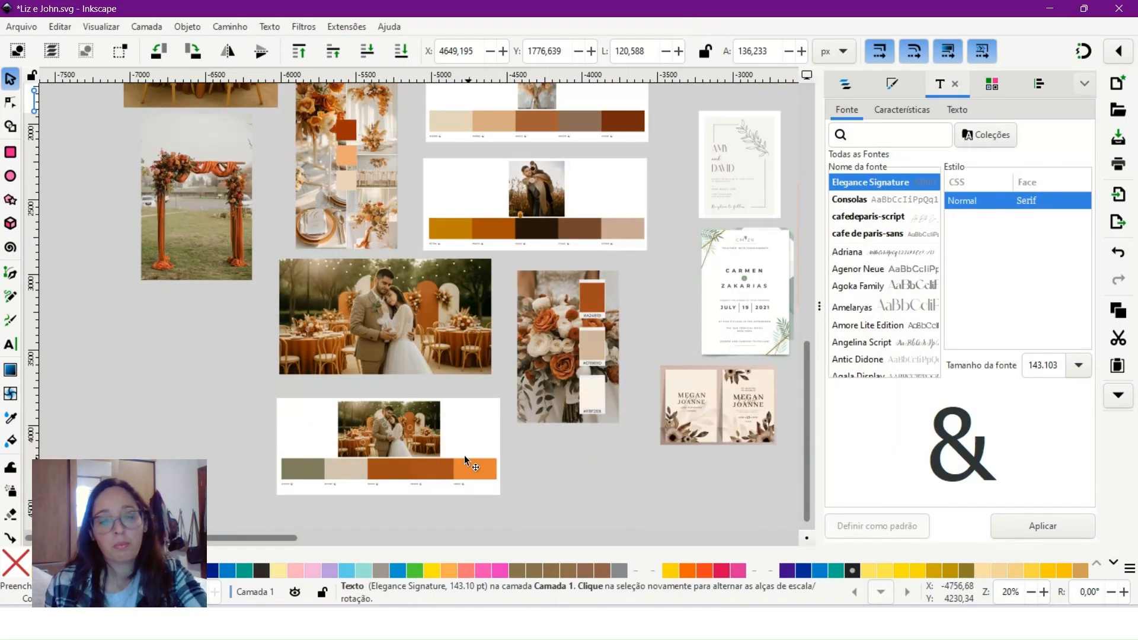
scroll(391, 471, up, 4)
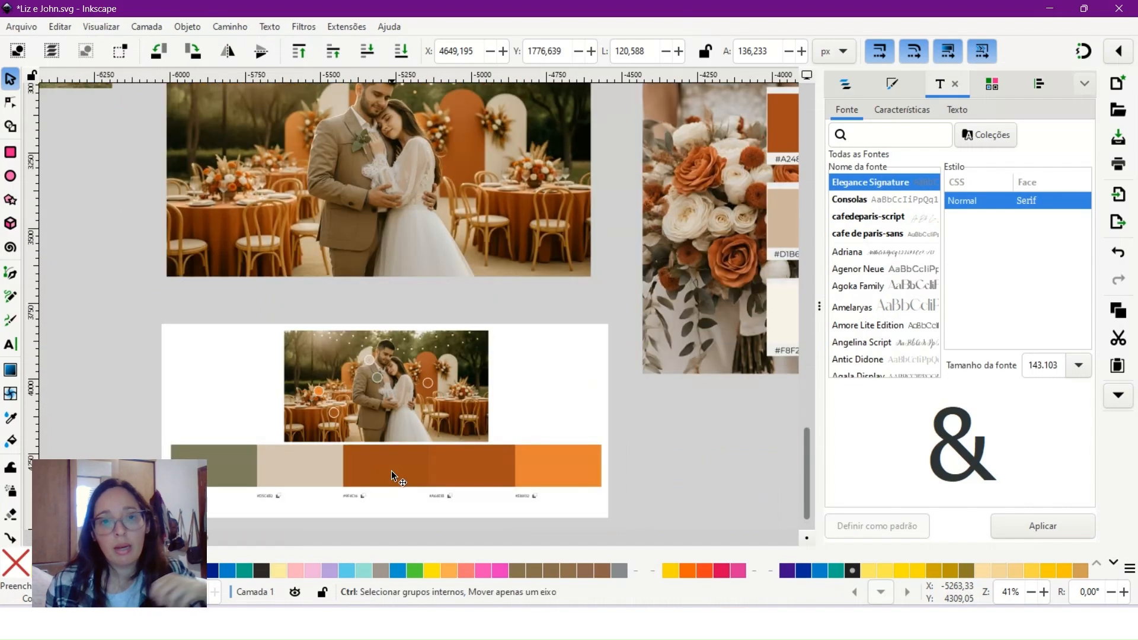
scroll(400, 457, down, 1)
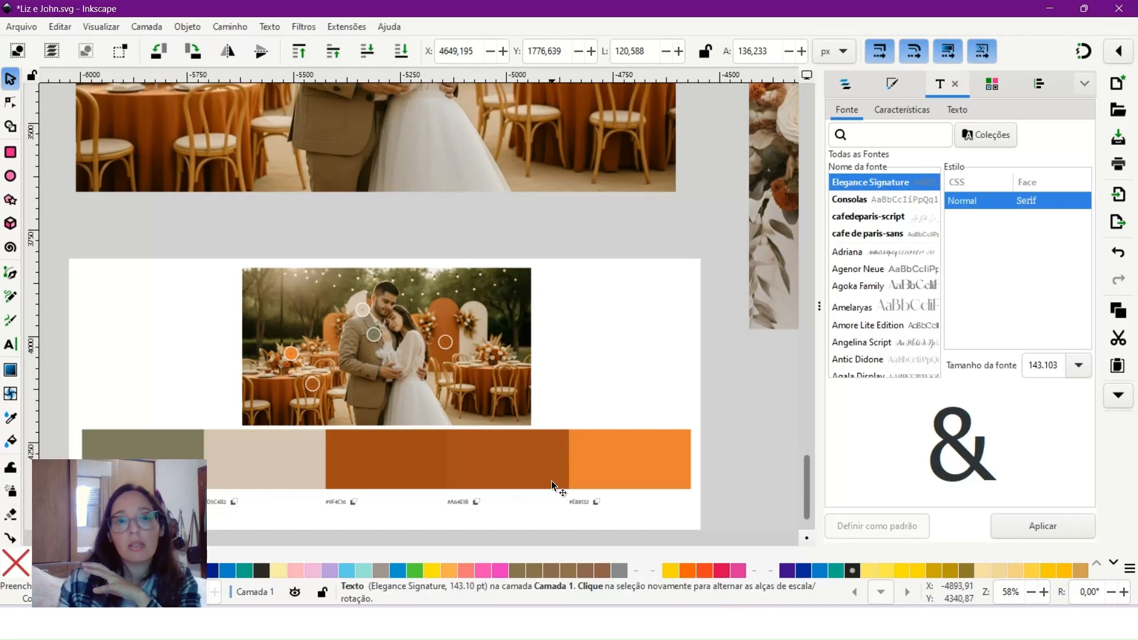
scroll(404, 372, up, 5)
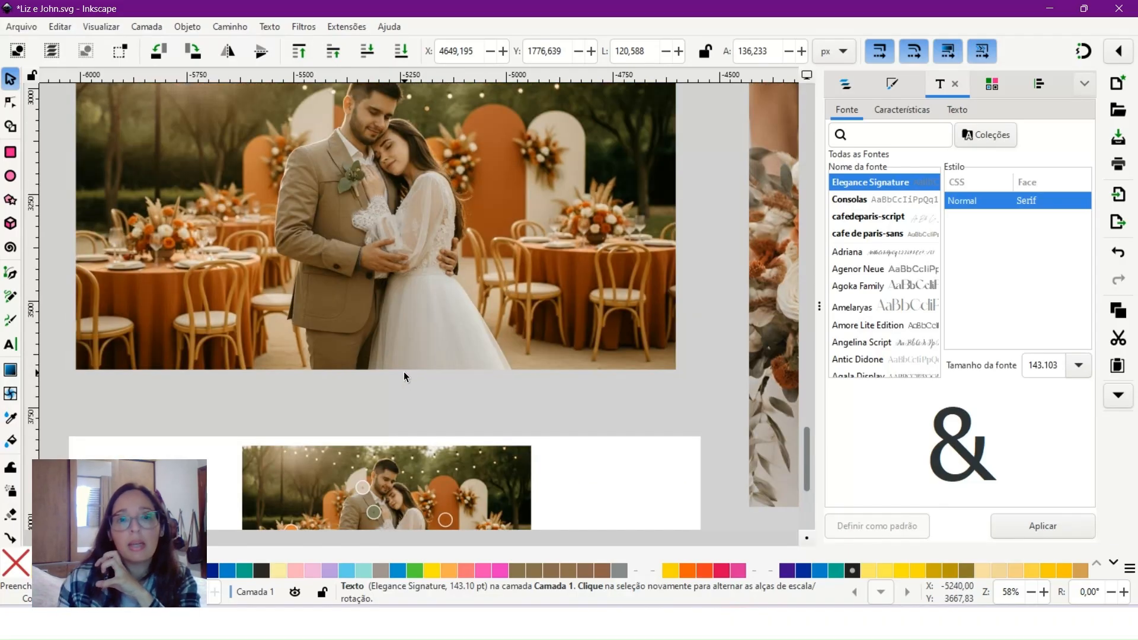
scroll(404, 372, down, 5)
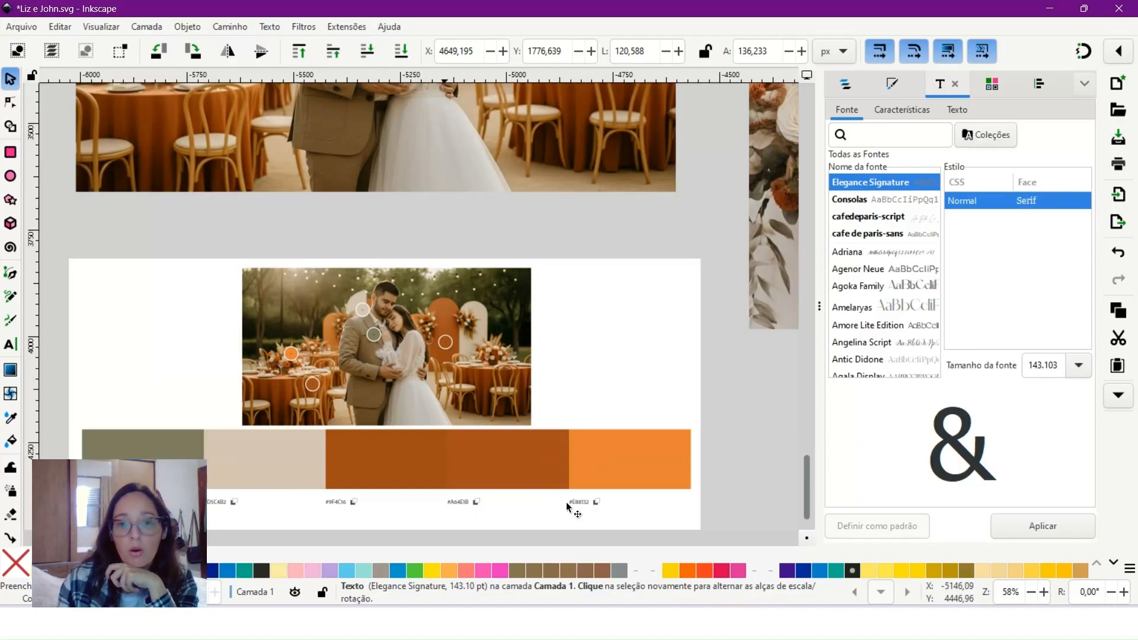
Switch to the browser, search for "adobe color" in a new tab and open the Adobe Color wheel page.
key(alt+Tab)
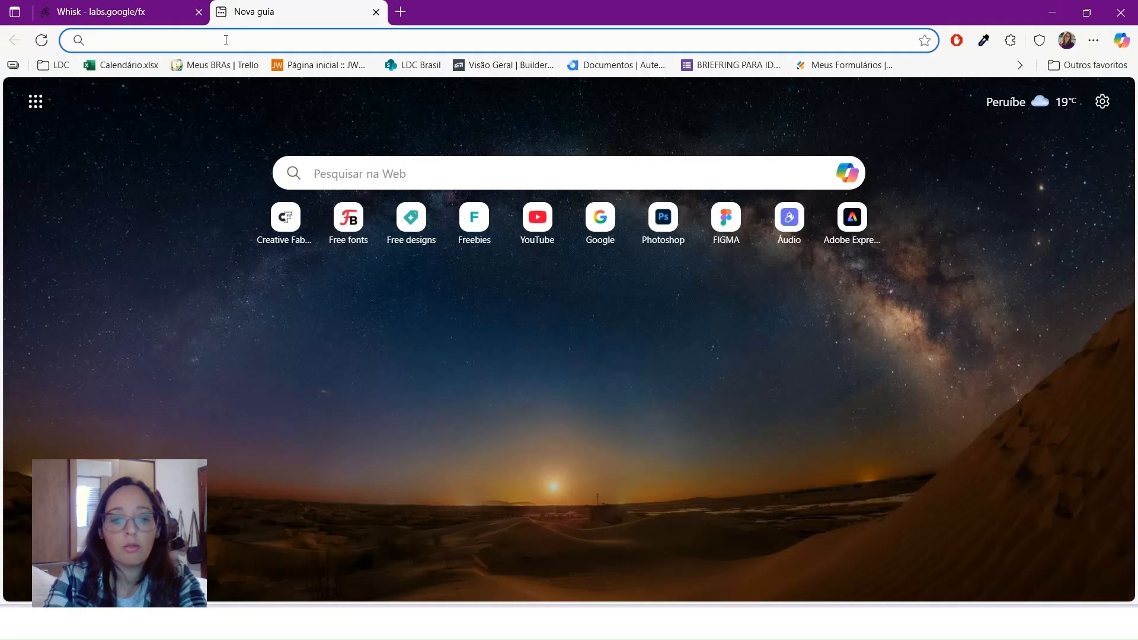
text(be )
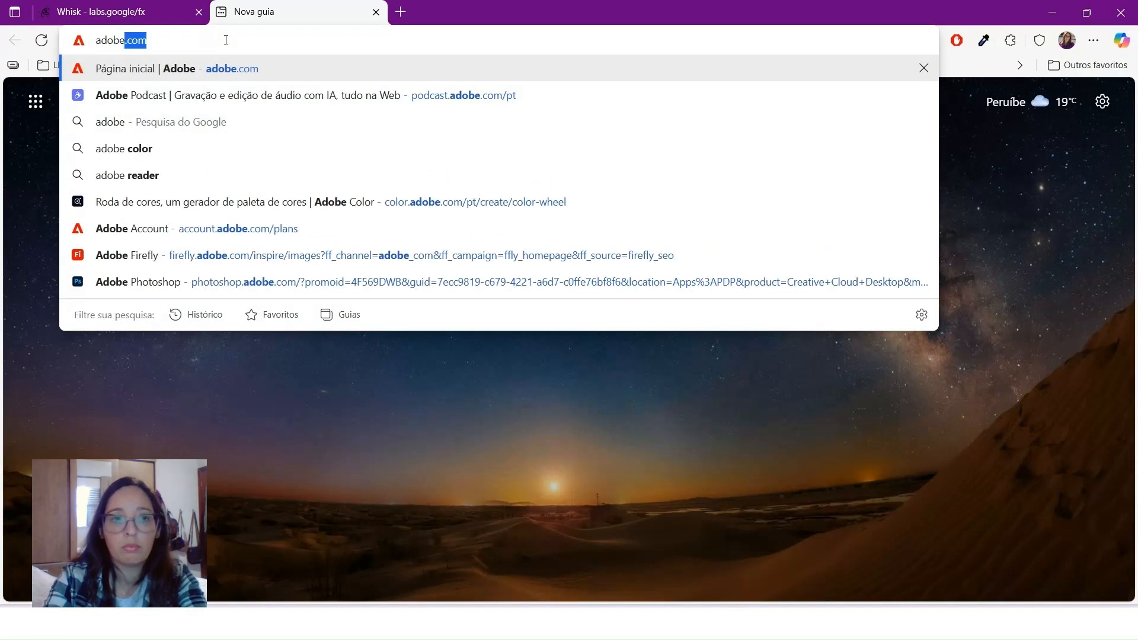
text(colo)
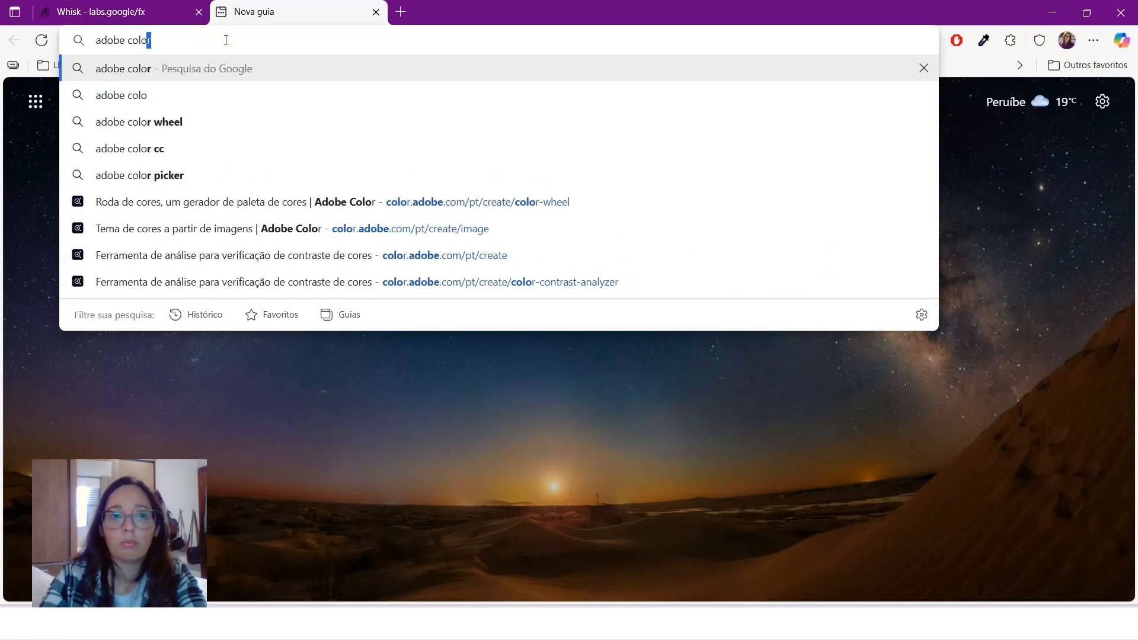
key(BackSpace)
text(r)
key(Return)
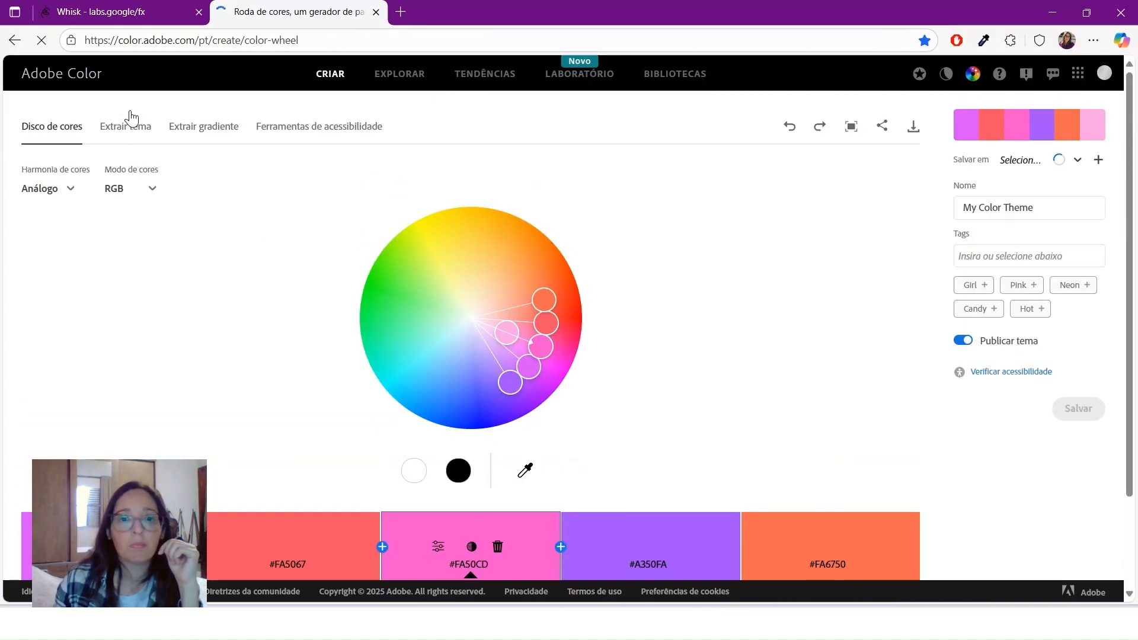
Extract a color theme from the Whisk_00a8affe couple image and move the beige sampler beside the groom's head to pick #D2C3B0.
click(125, 132)
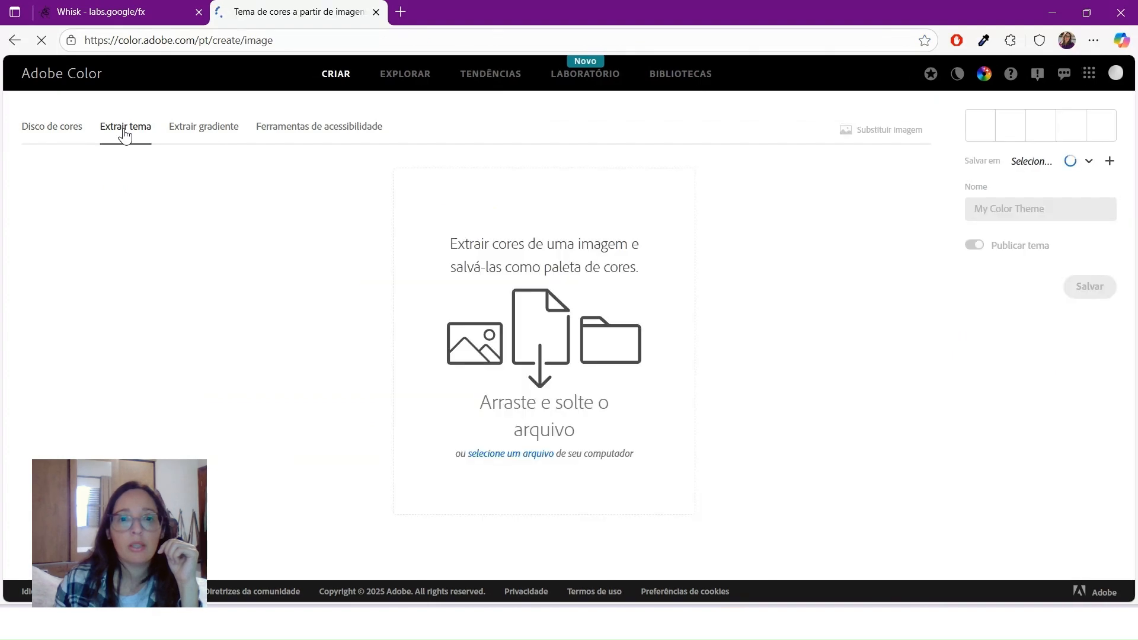
click(514, 454)
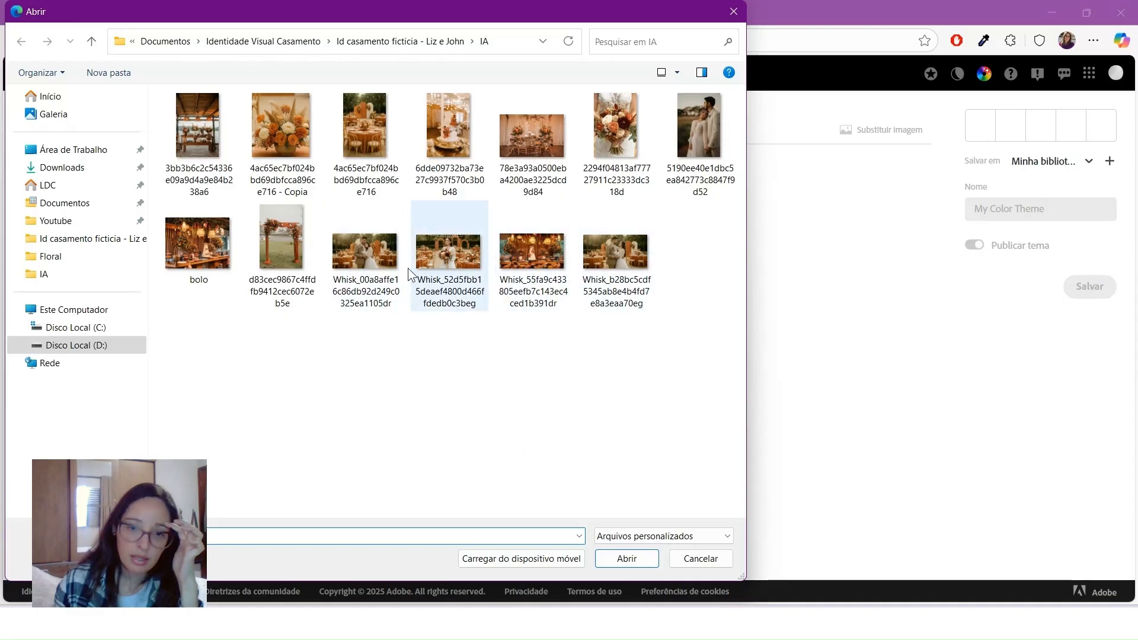
double_click(364, 261)
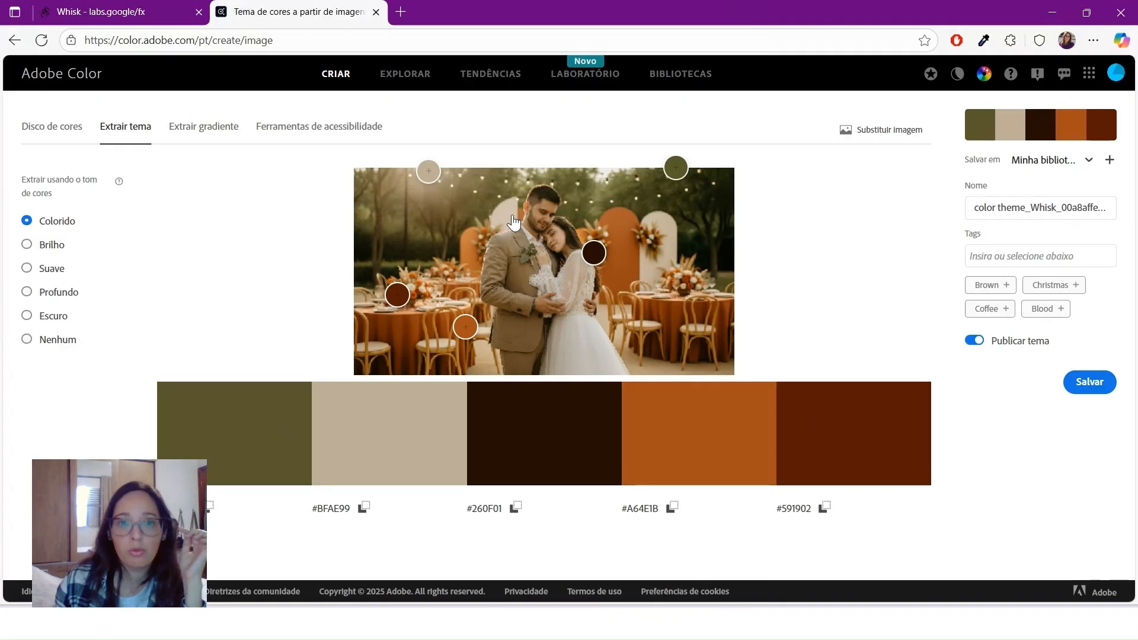
drag(429, 172, 505, 210)
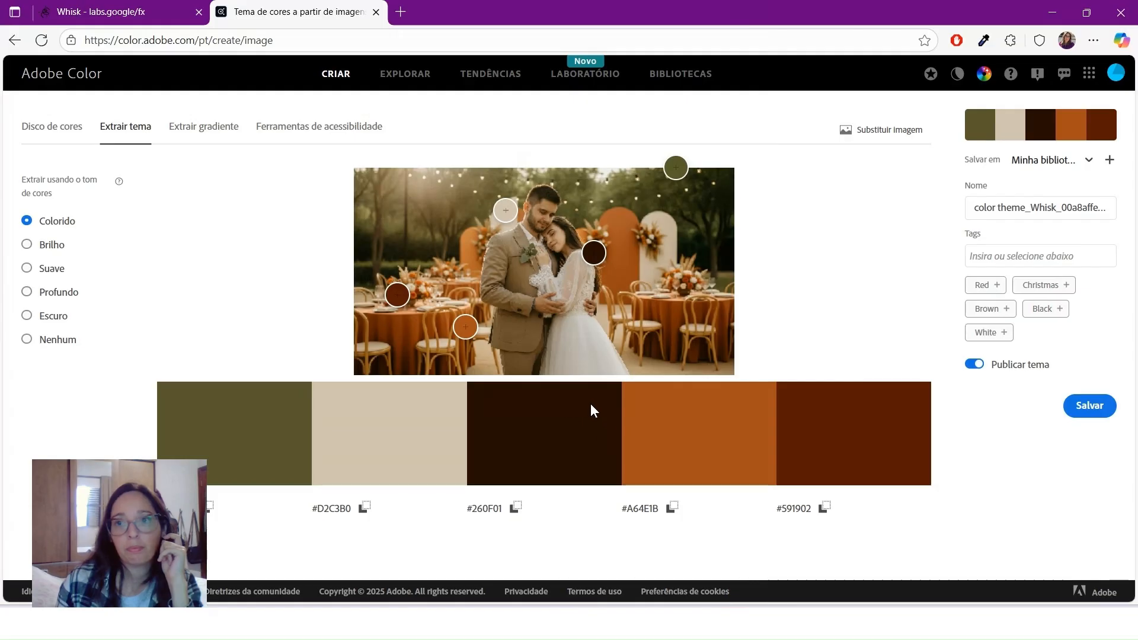
Return to the Inkscape mood board, deselect the ampersand, and review the palettes, photos, invitation samples and lettering options.
click(1133, 22)
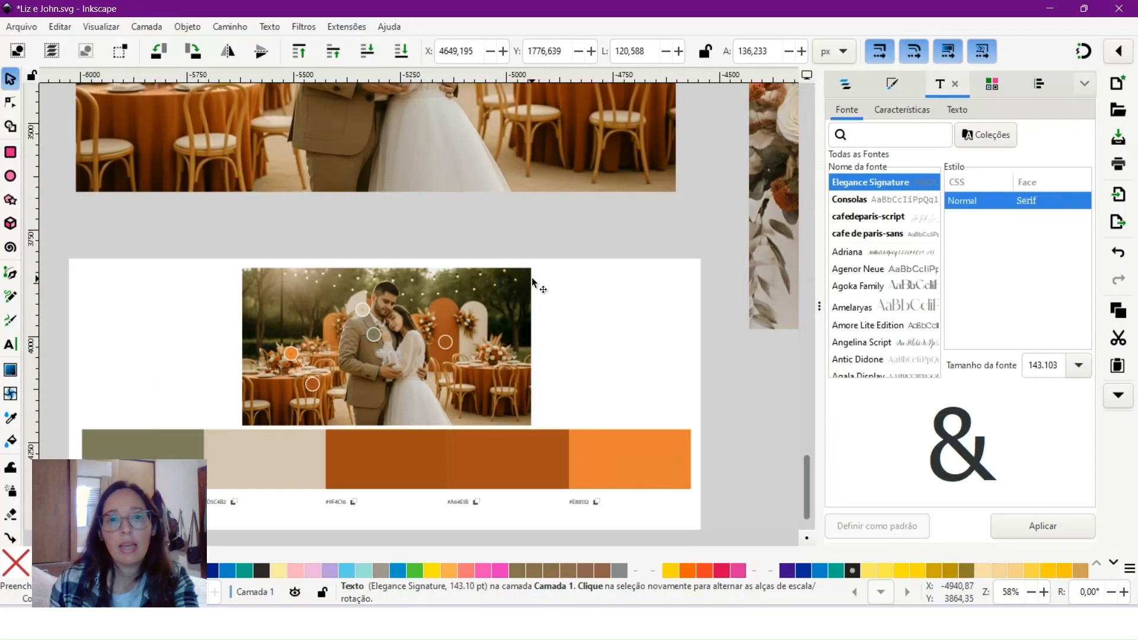
scroll(531, 278, down, 5)
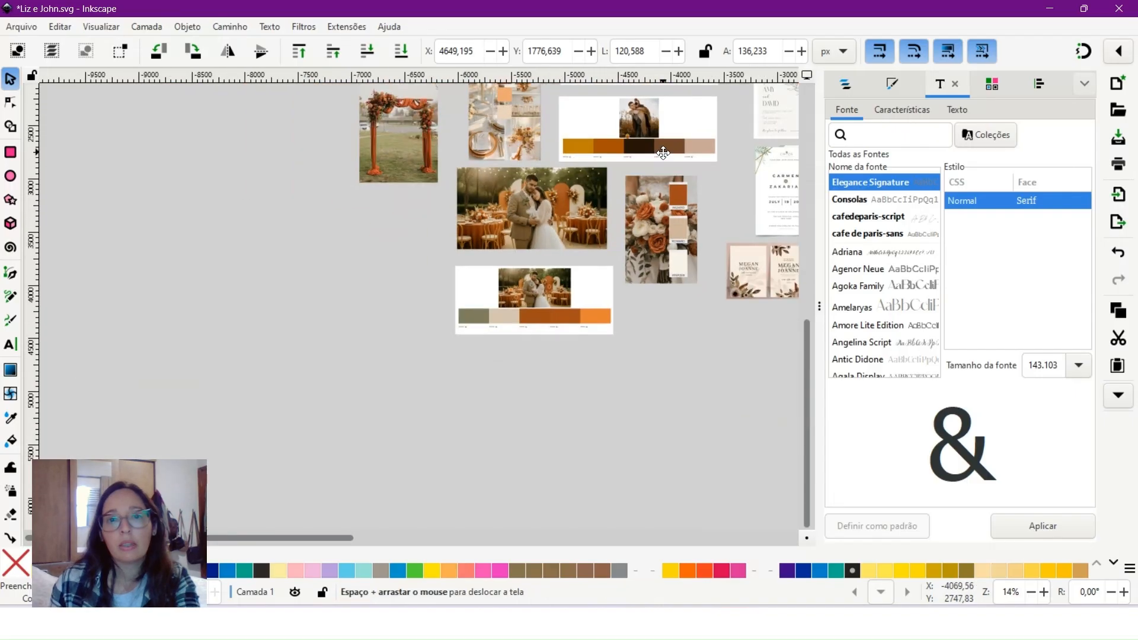
drag(662, 153, 240, 354)
drag(662, 214, 338, 274)
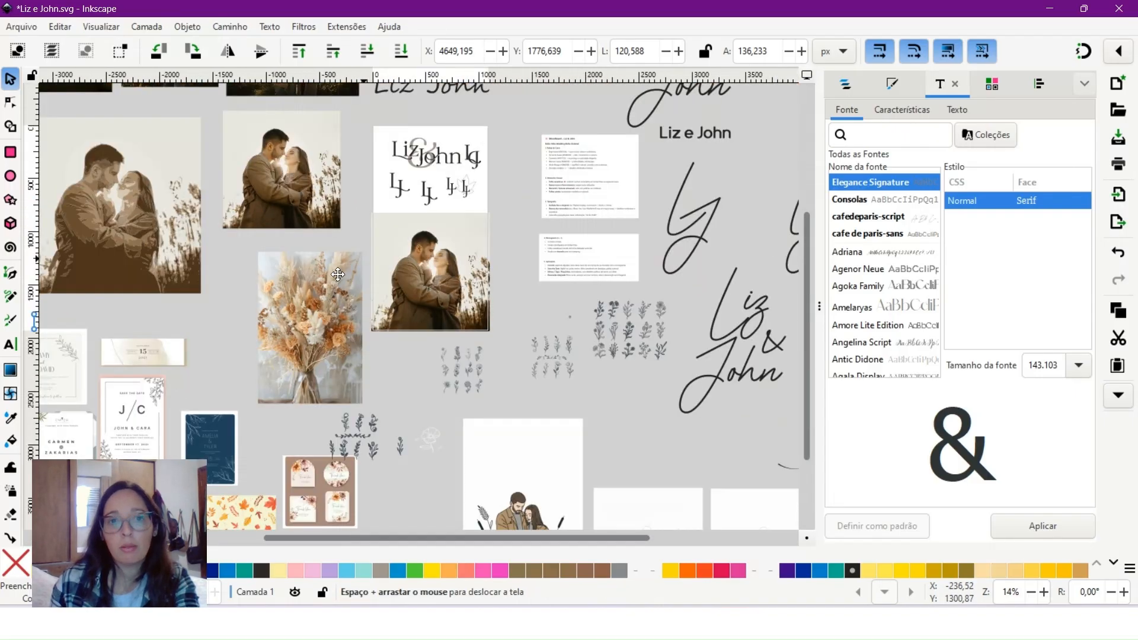
drag(753, 346, 510, 287)
drag(660, 352, 381, 251)
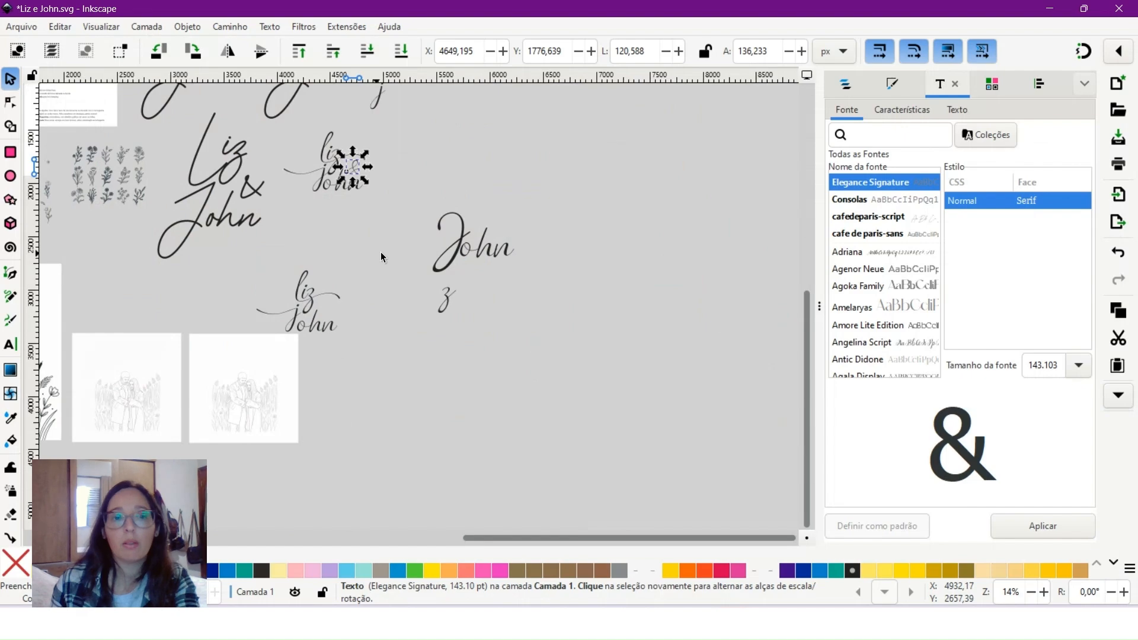
click(381, 252)
drag(341, 190, 760, 304)
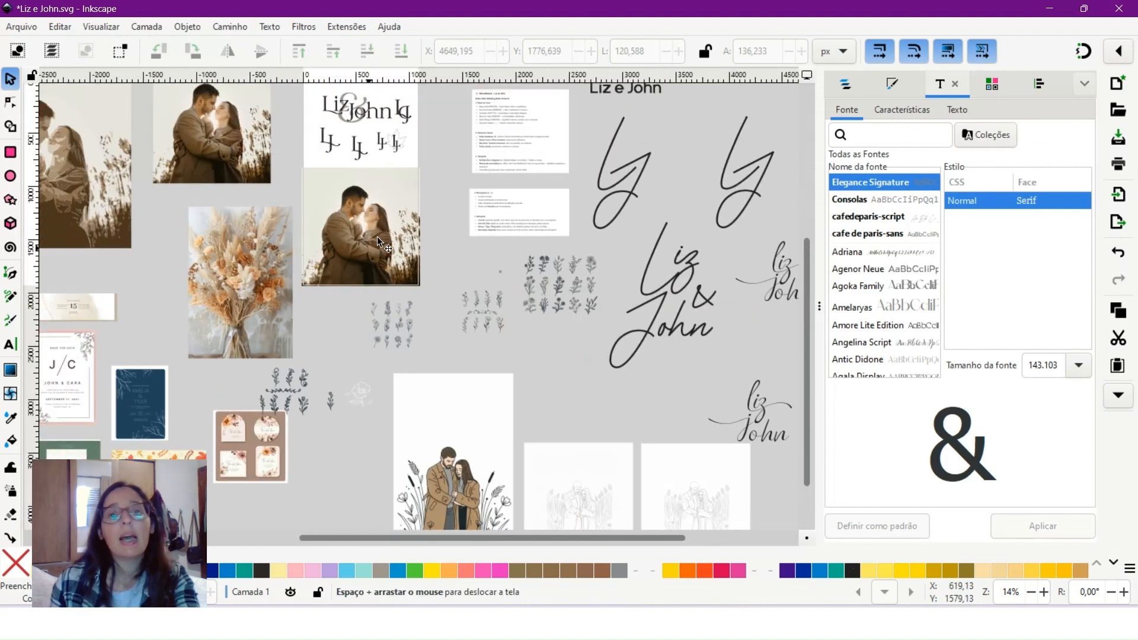
drag(300, 204, 418, 186)
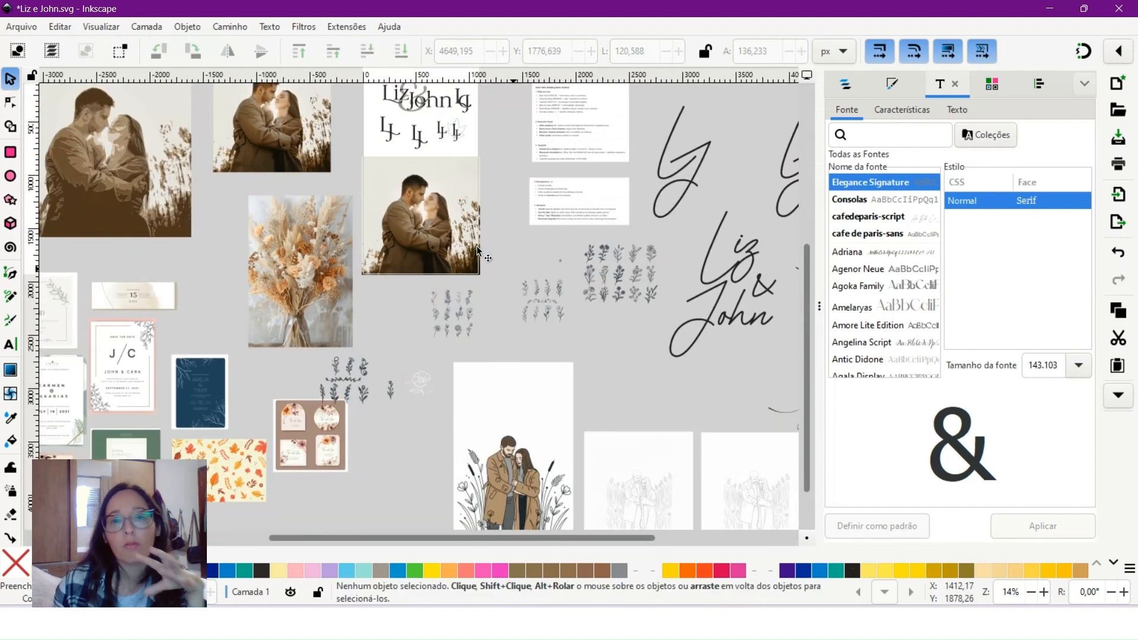
Switch to the identity presentation document and examine the rust-colored script lettering in its Logotipo section.
key(ctrl+w)
click(463, 375)
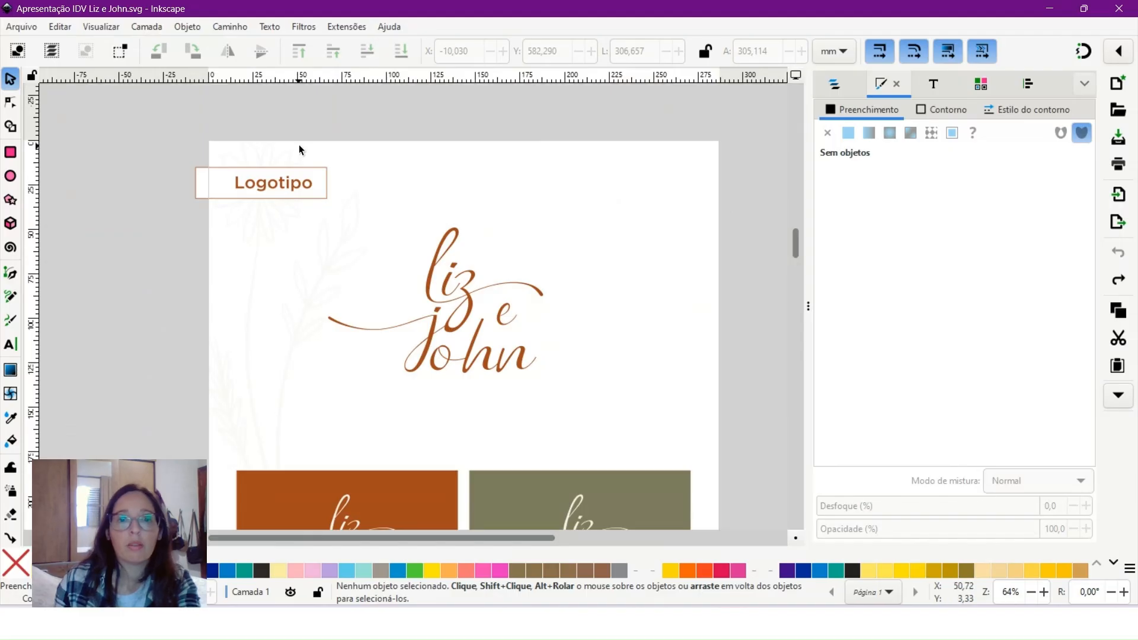
scroll(484, 298, up, 4)
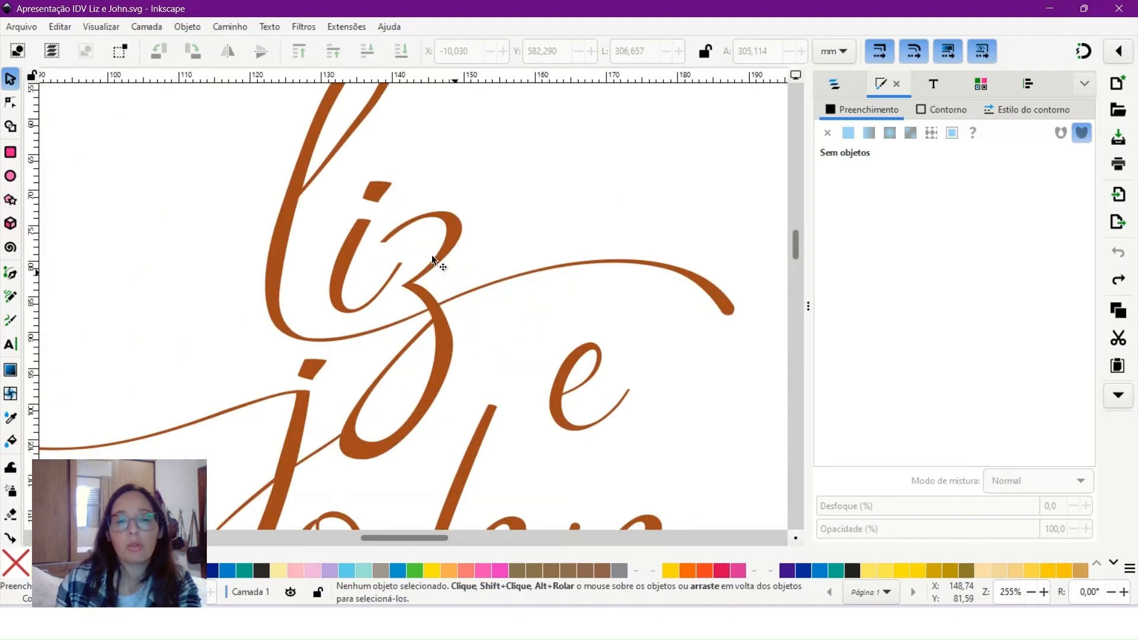
scroll(538, 349, down, 3)
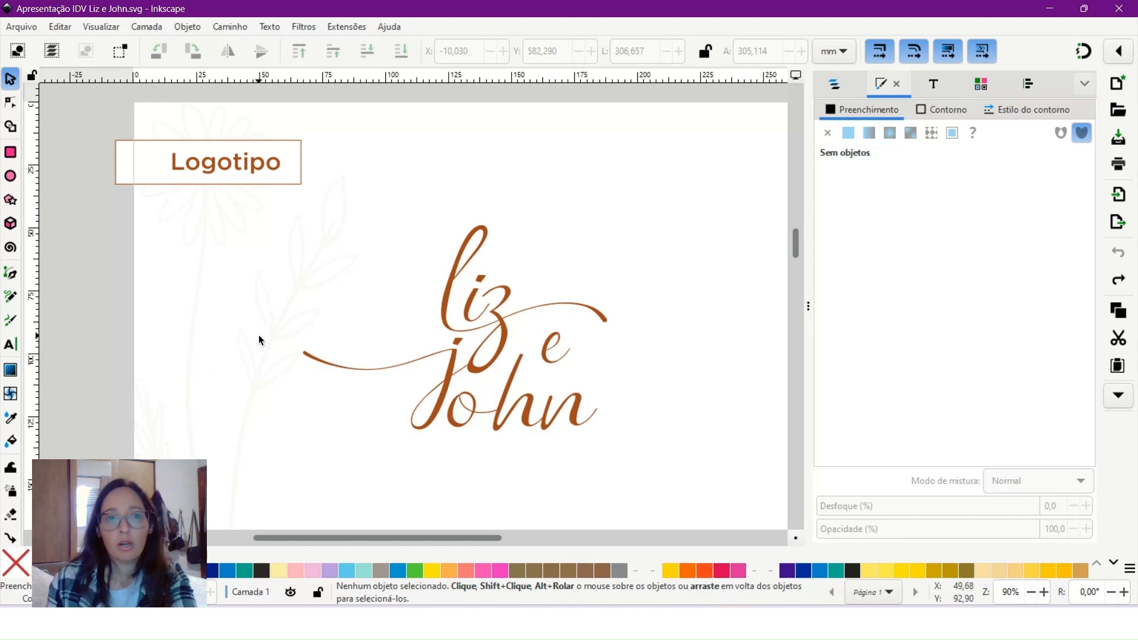
Examine the main logo, its four colored-background versions and the four swatches in the Paleta de cores section.
scroll(259, 330, down, 1)
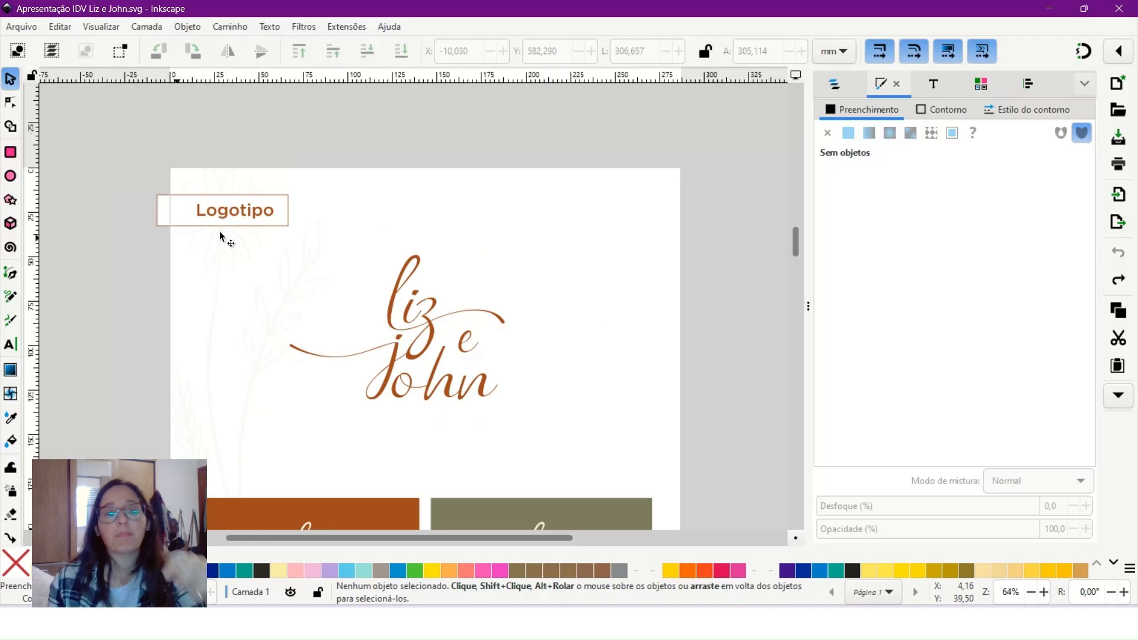
scroll(513, 386, down, 5)
scroll(513, 386, down, 7)
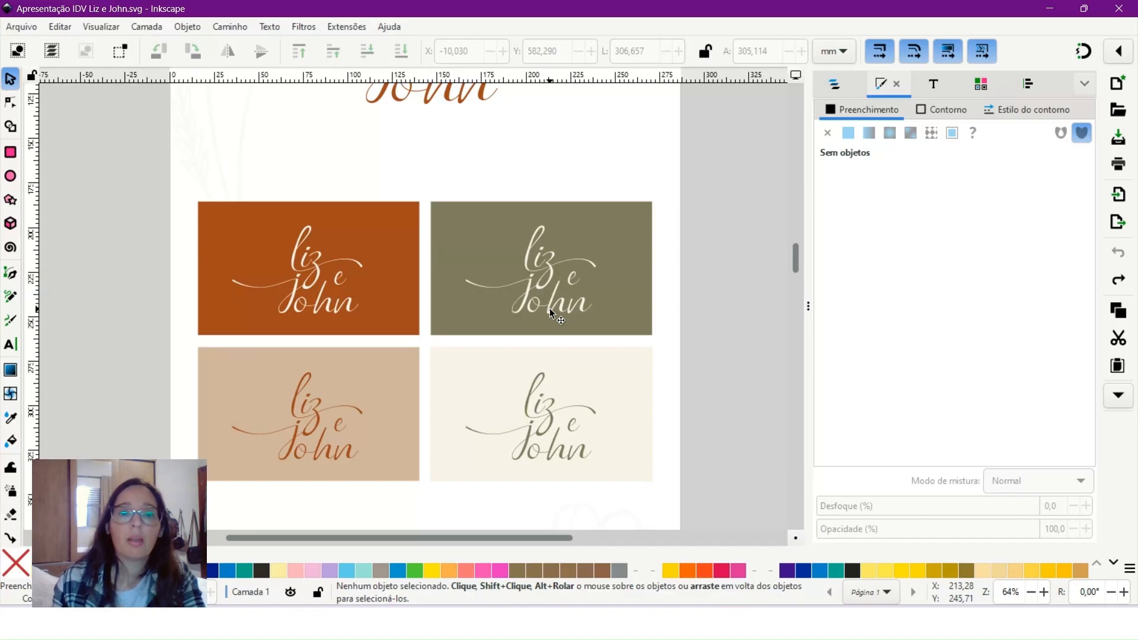
scroll(550, 308, down, 10)
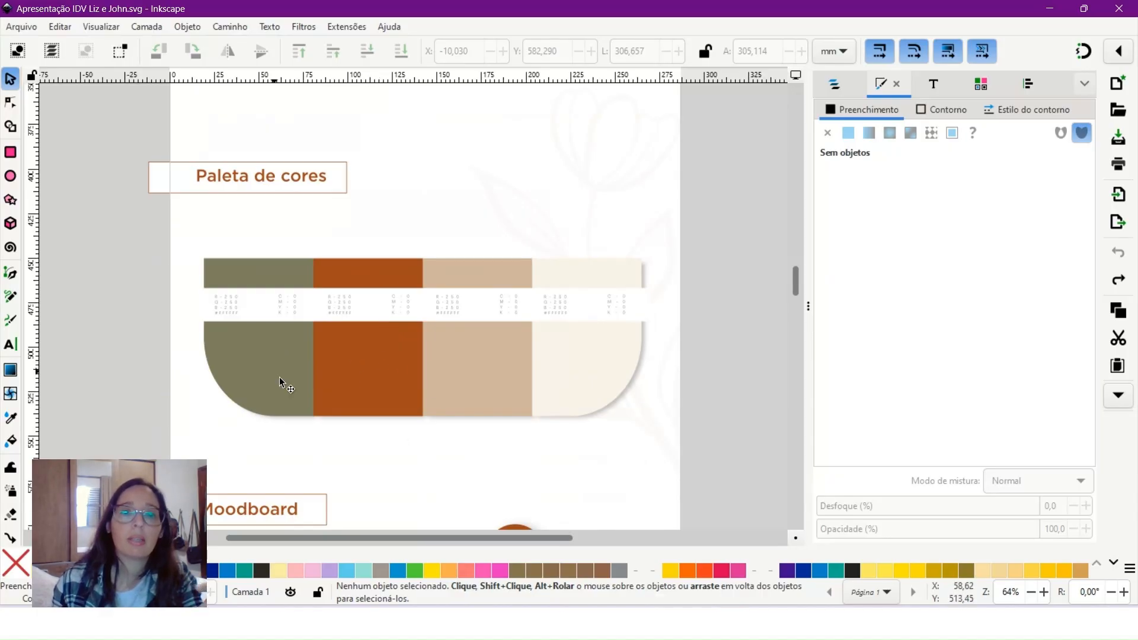
scroll(407, 378, up, 10)
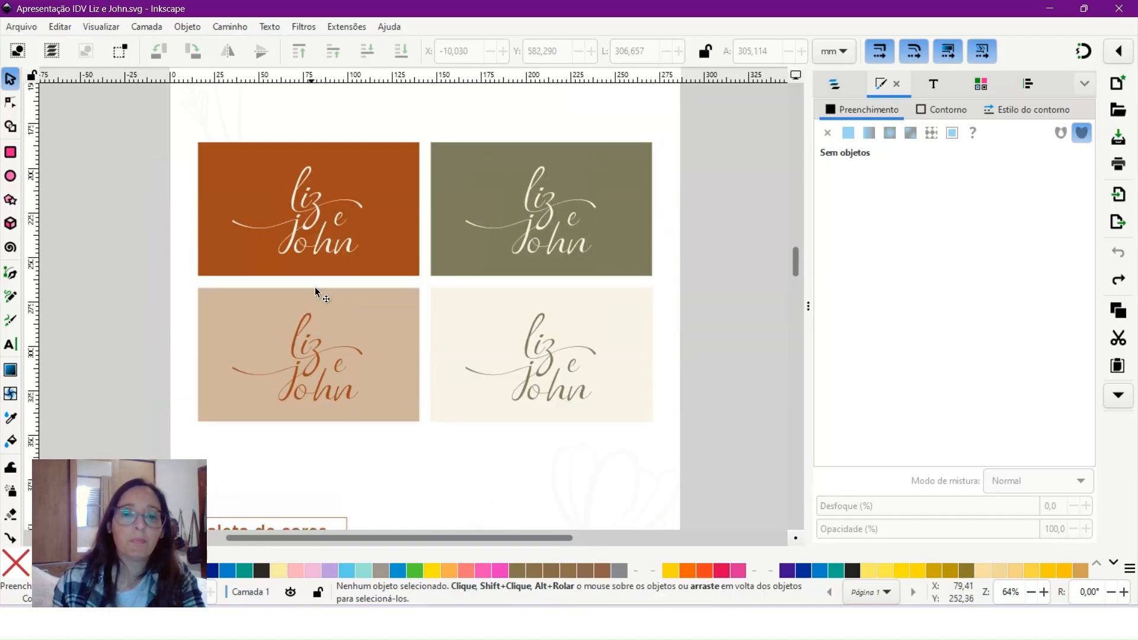
scroll(443, 282, down, 15)
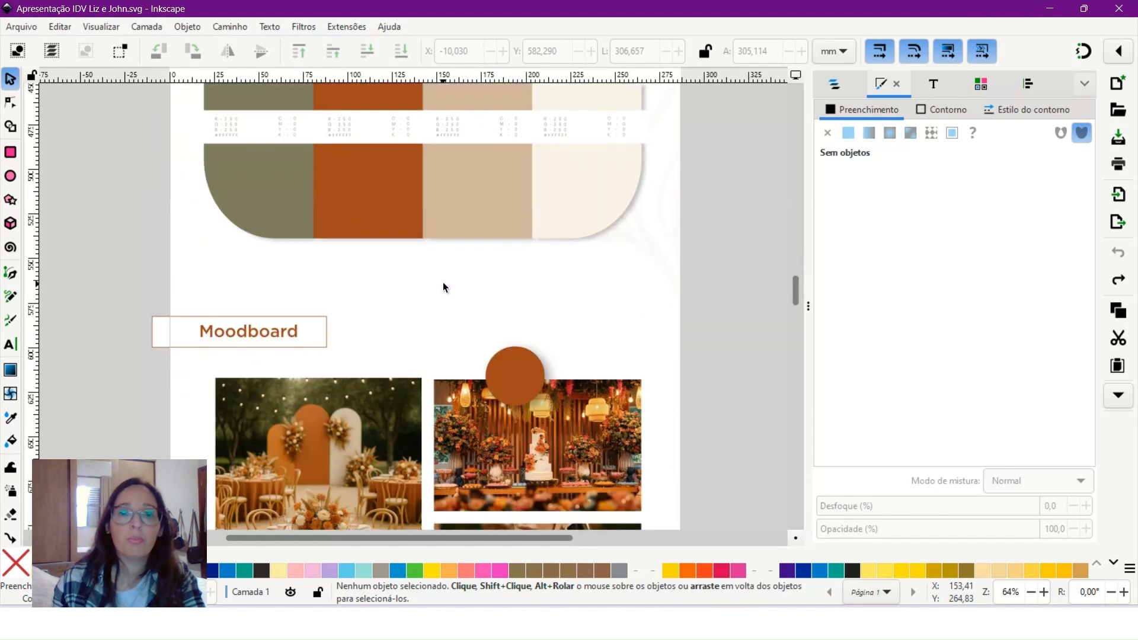
Examine the Moodboard photos of the table, cake, bouquet and couple together with their overlapping color circles.
scroll(450, 262, down, 2)
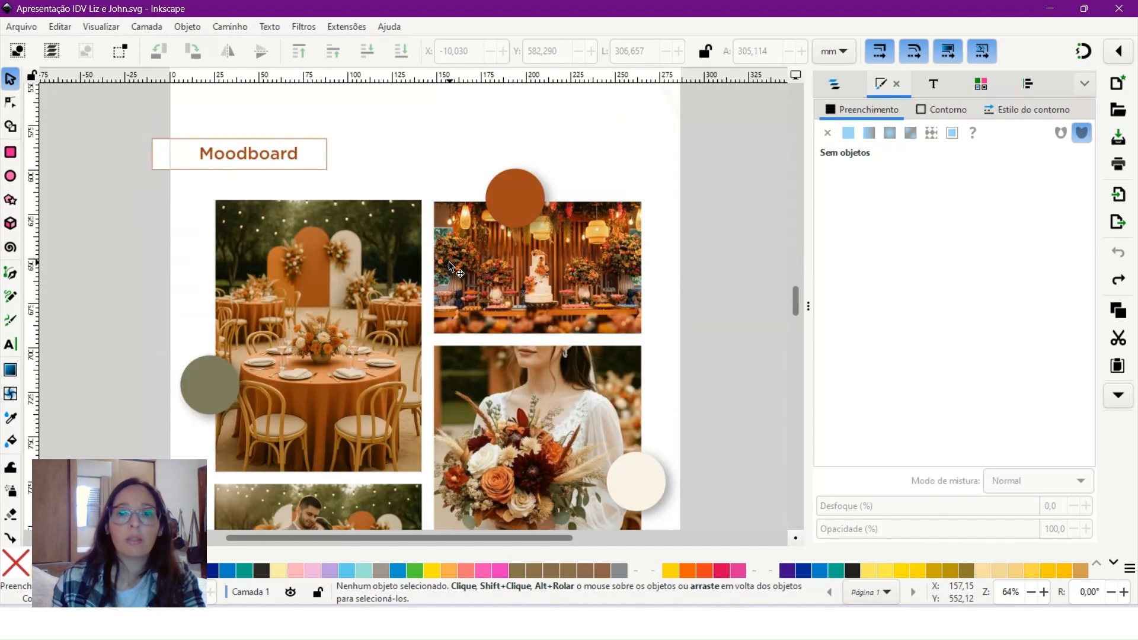
scroll(531, 305, down, 2)
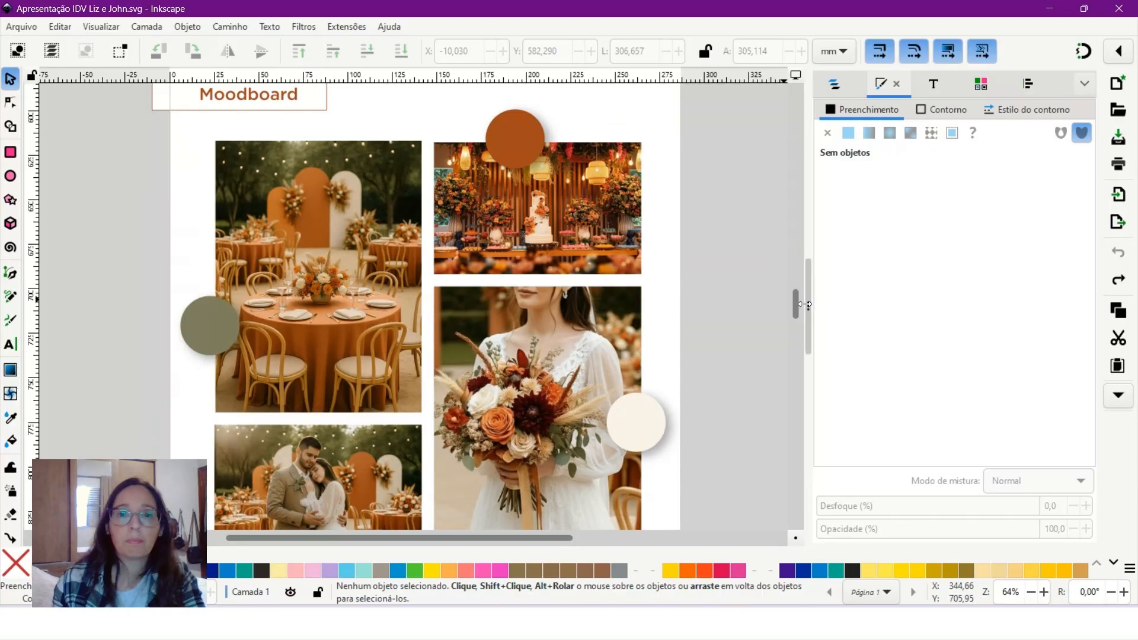
drag(804, 304, 822, 308)
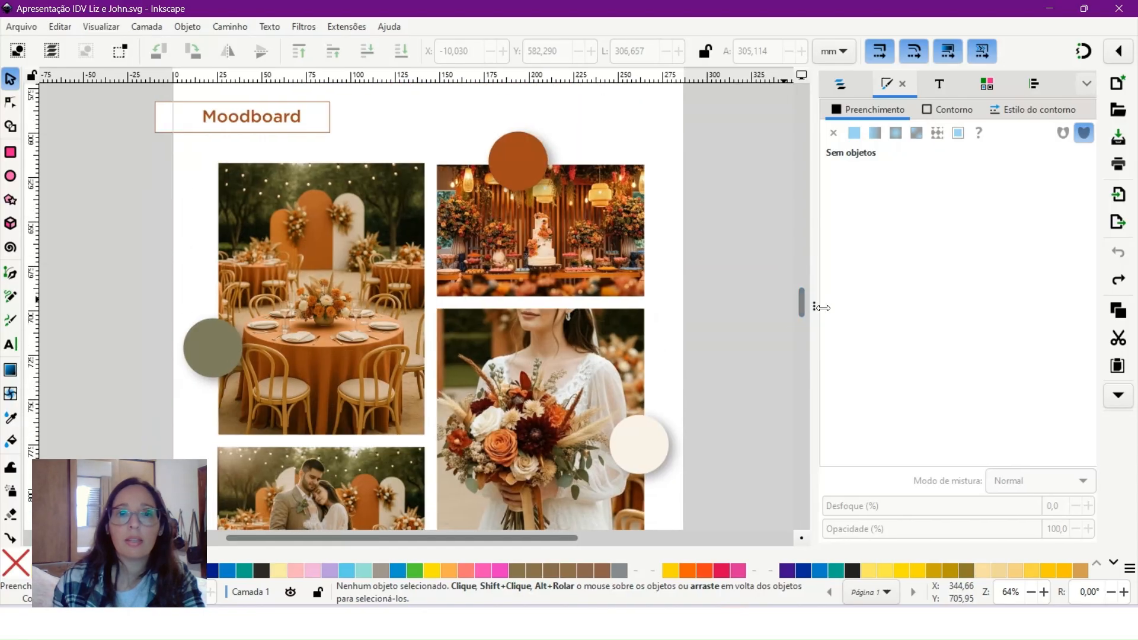
scroll(801, 303, down, 1)
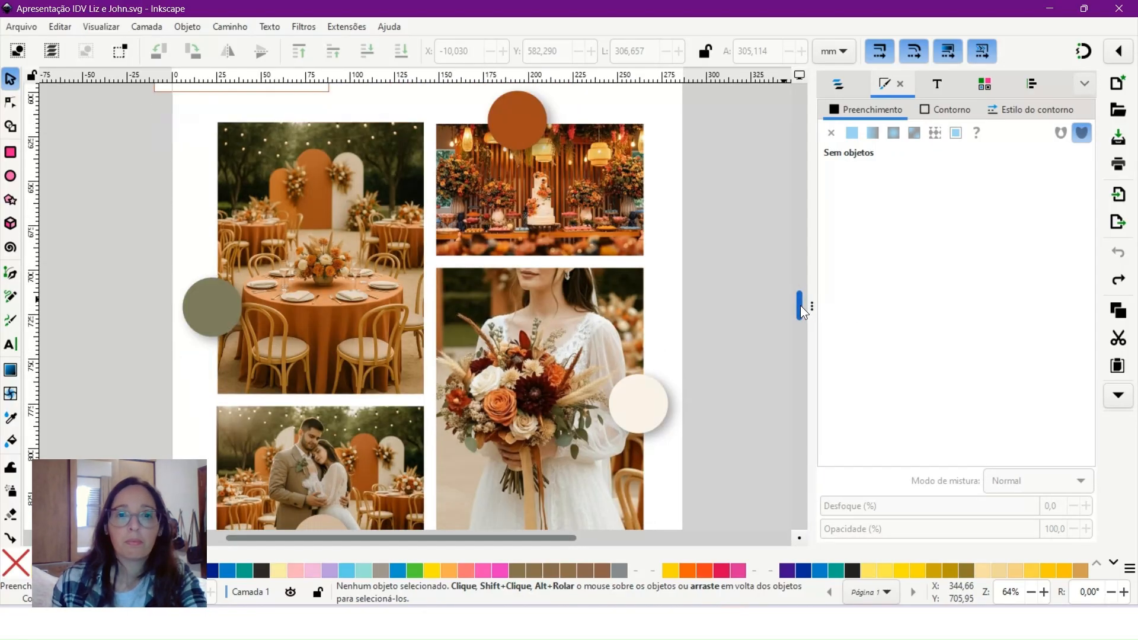
ctrl+scroll(706, 313, down, 1)
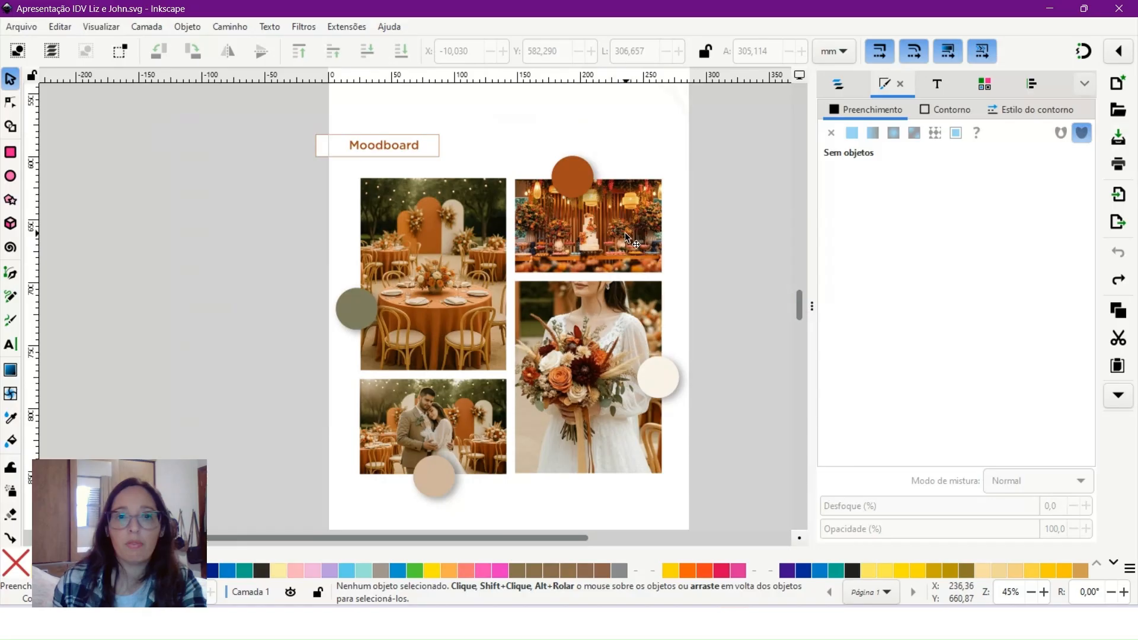
ctrl+scroll(623, 230, up, 3)
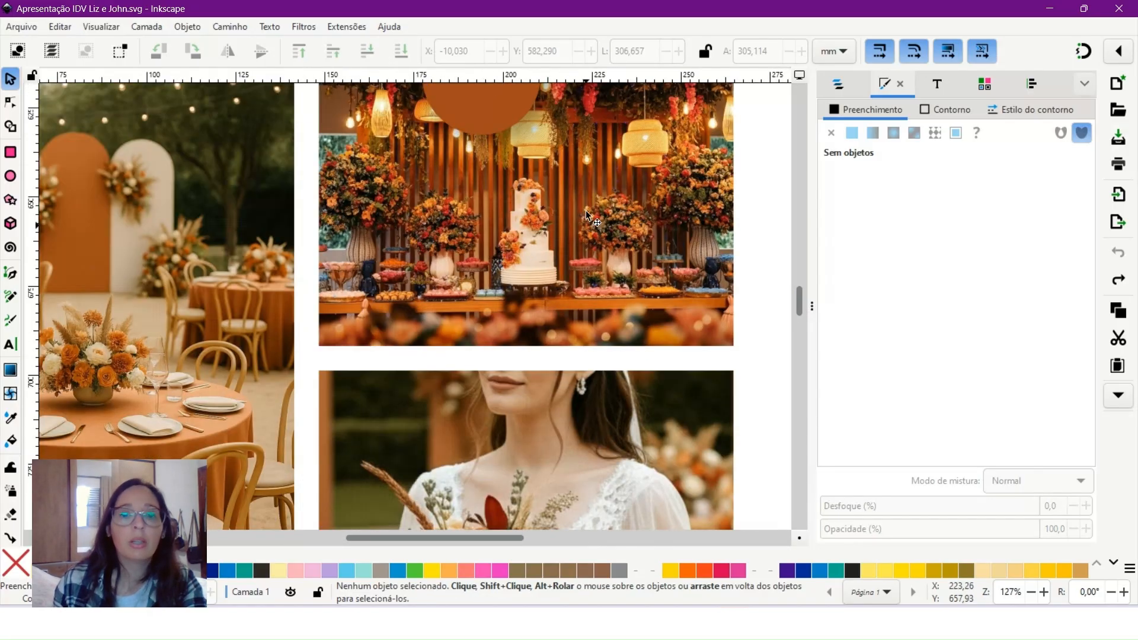
key(ctrl)
scroll(569, 247, down, 5)
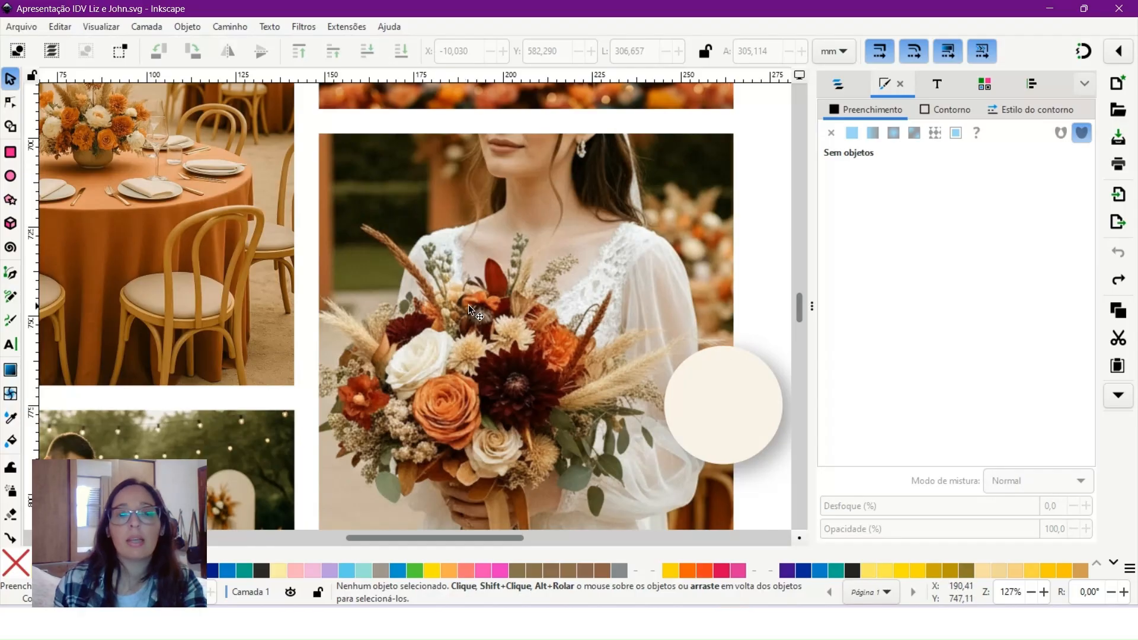
scroll(587, 331, down, 1)
ctrl+scroll(579, 328, down, 1)
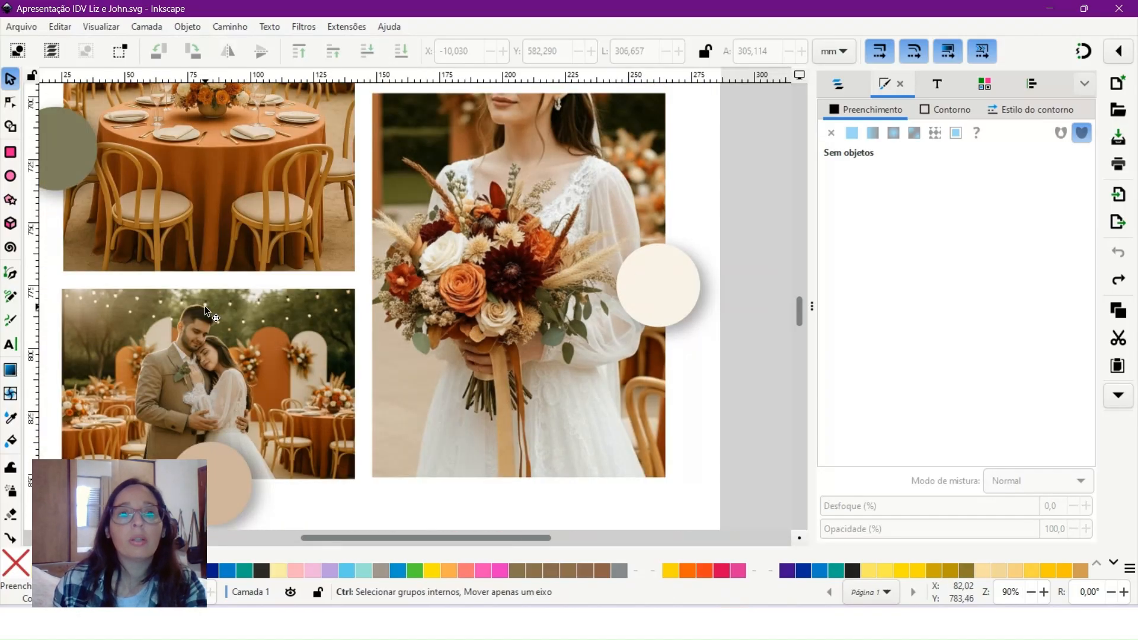
ctrl+scroll(226, 332, down, 2)
drag(311, 150, 422, 216)
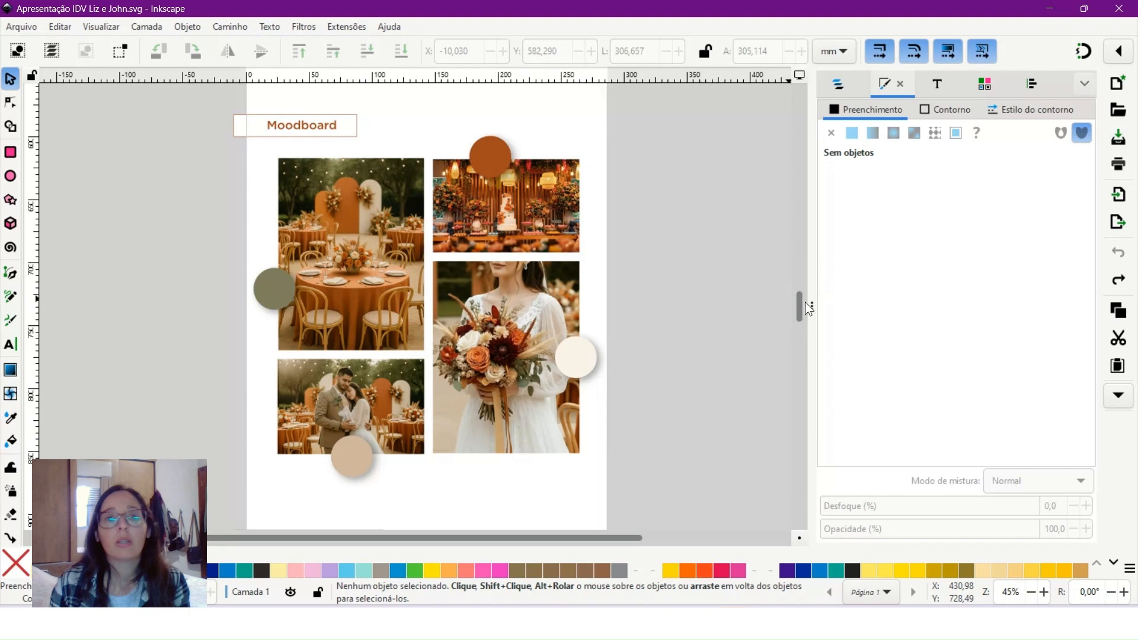
Examine the Paleta tipográfica section with the Edensor and Gotham pairing and its Save the date sample.
scroll(745, 272, down, 3)
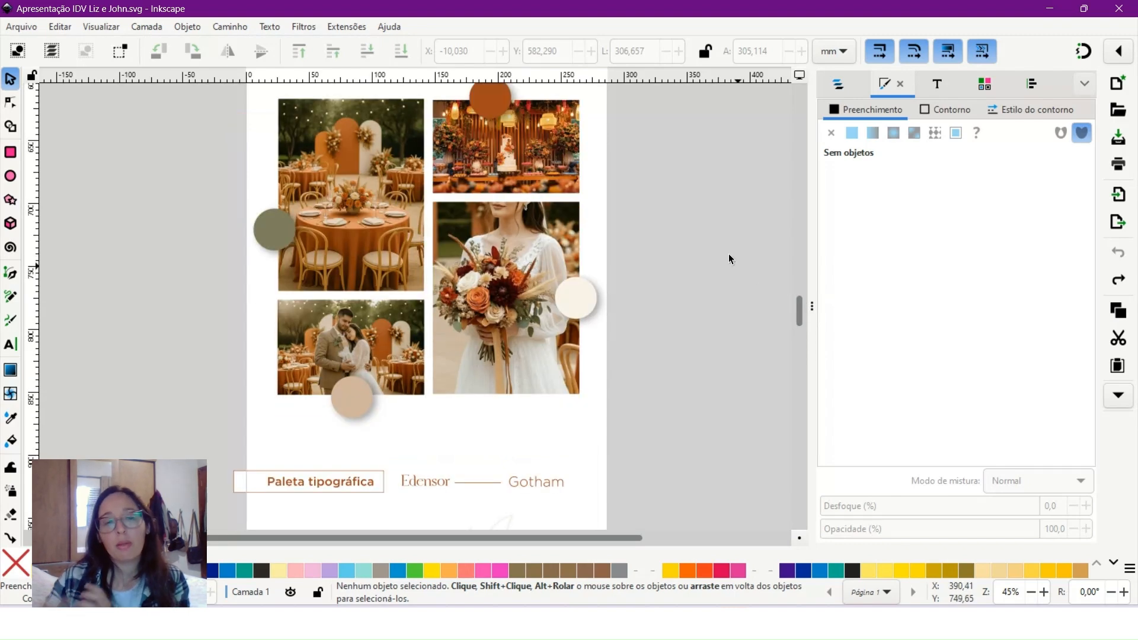
scroll(728, 253, up, 3)
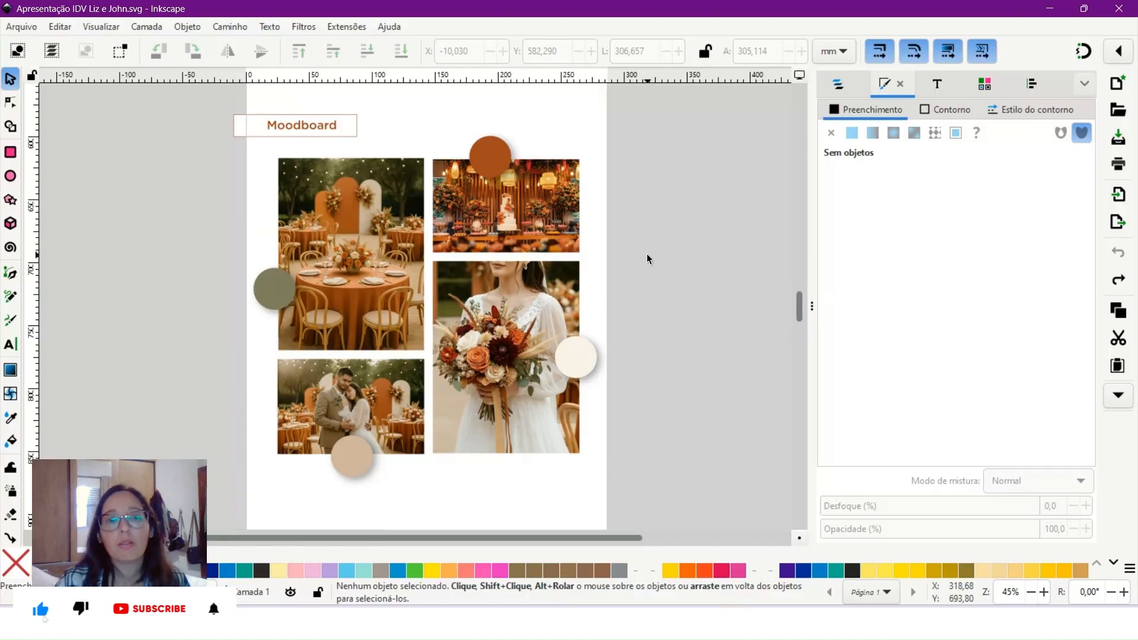
scroll(649, 258, down, 5)
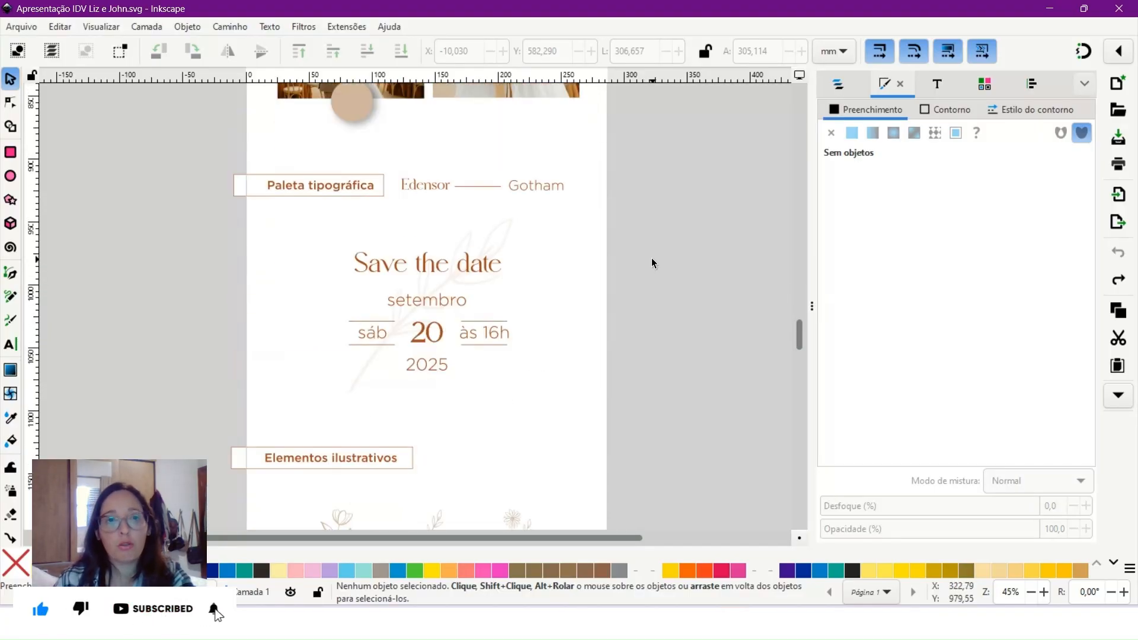
ctrl+scroll(593, 255, up, 1)
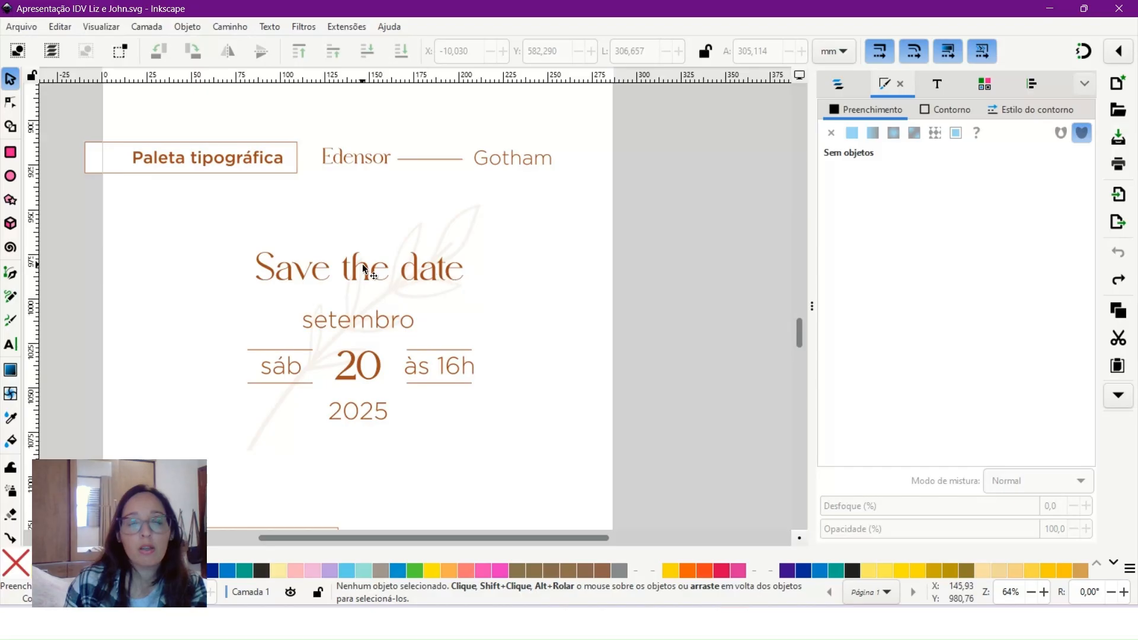
scroll(367, 267, up, 2)
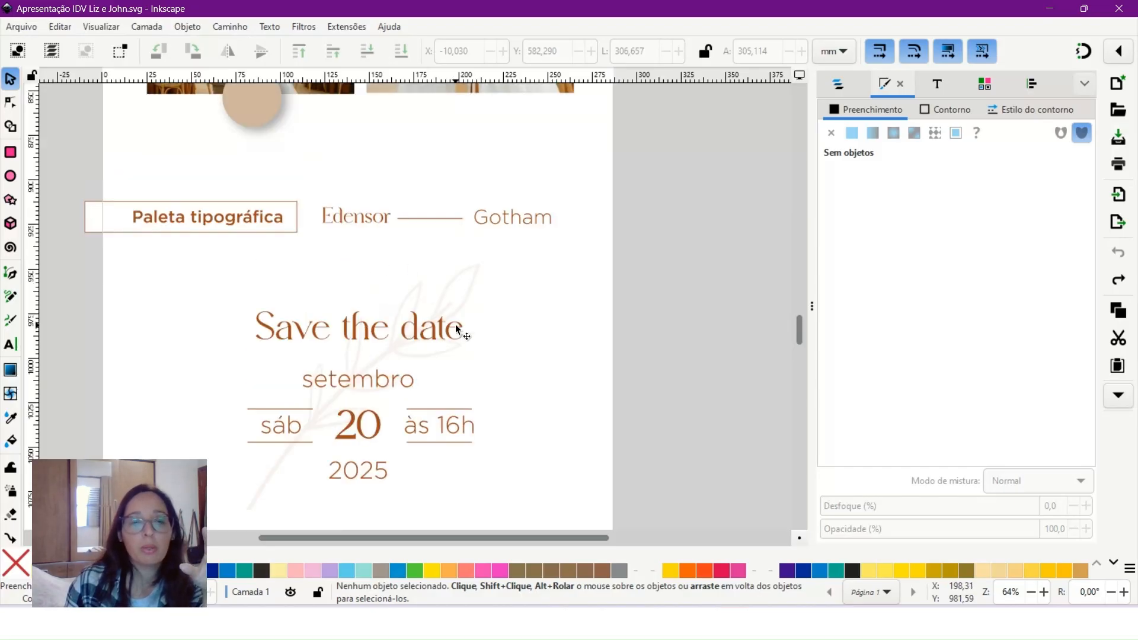
scroll(456, 328, up, 2)
scroll(457, 329, down, 4)
scroll(457, 329, down, 2)
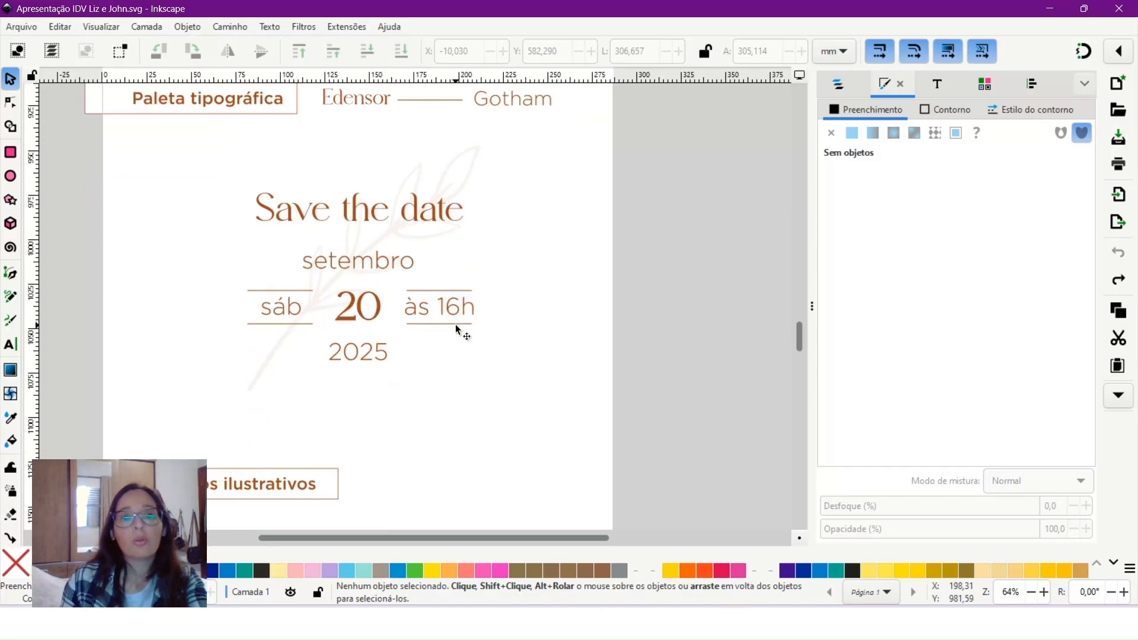
Inspect the Elementos ilustrativos drawings, select the faint floral watermark above the color swatches to check its settings, and deselect it.
scroll(457, 329, down, 12)
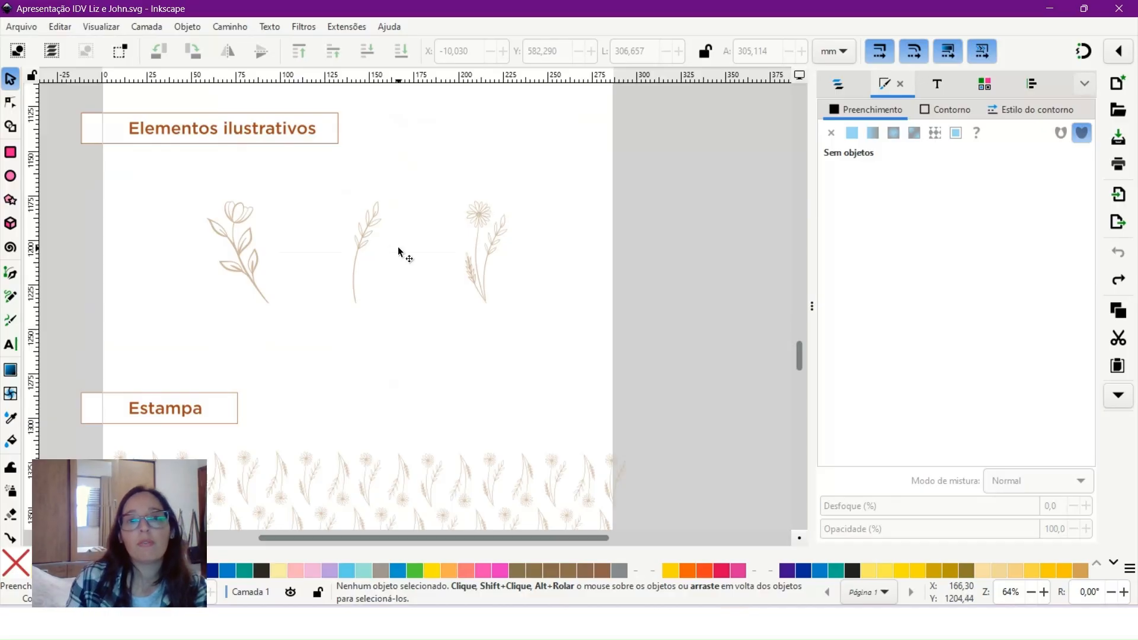
scroll(397, 246, up, 10)
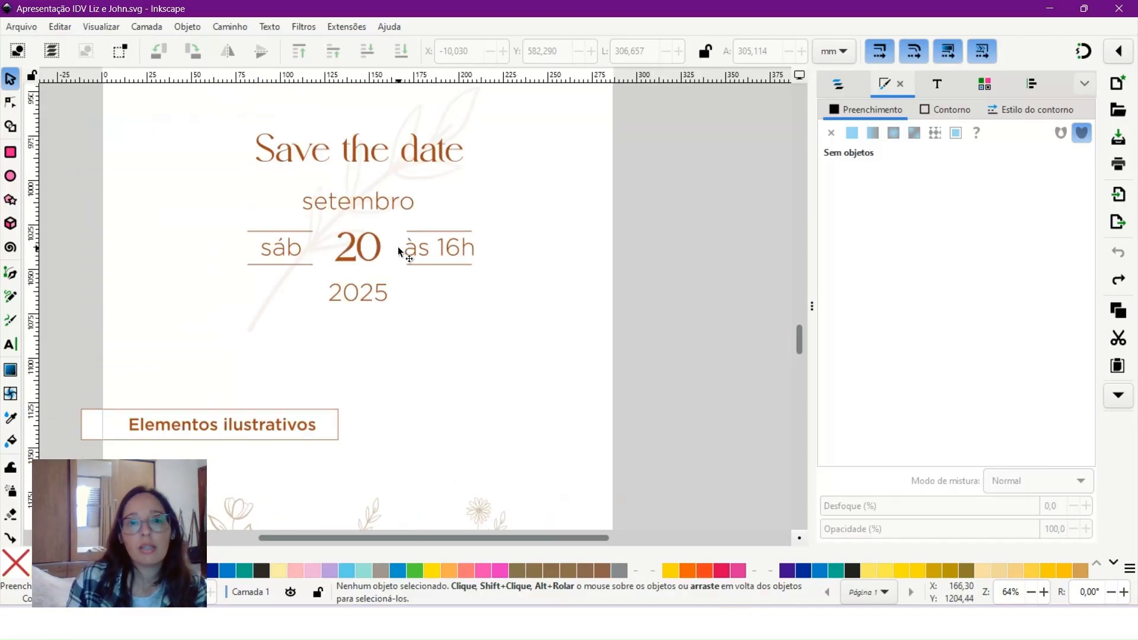
scroll(468, 261, up, 1)
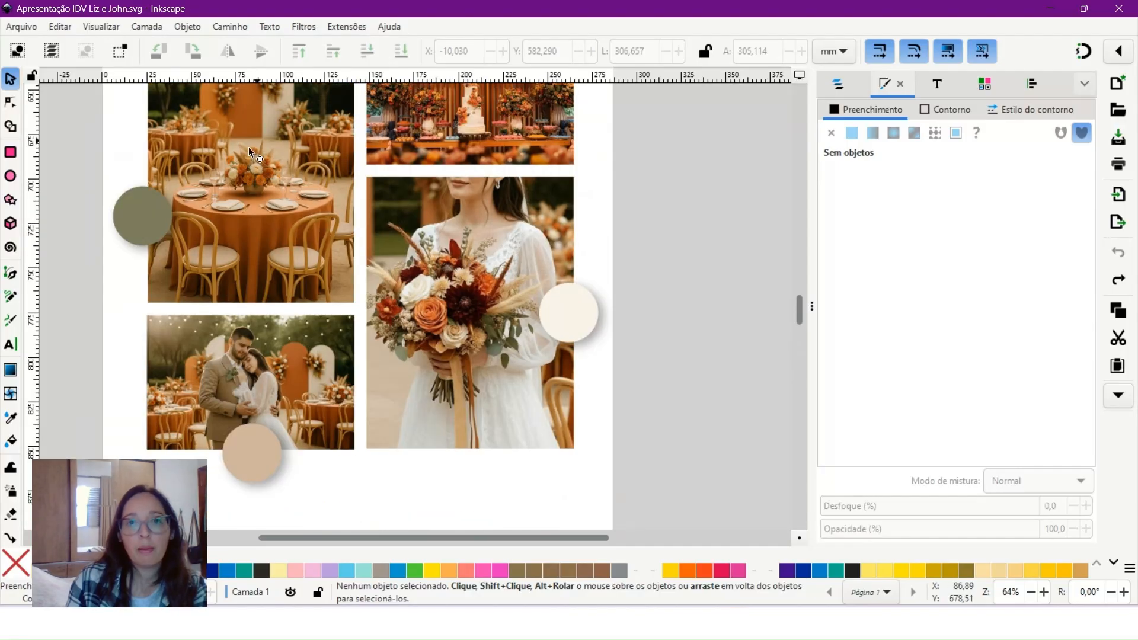
scroll(580, 315, up, 9)
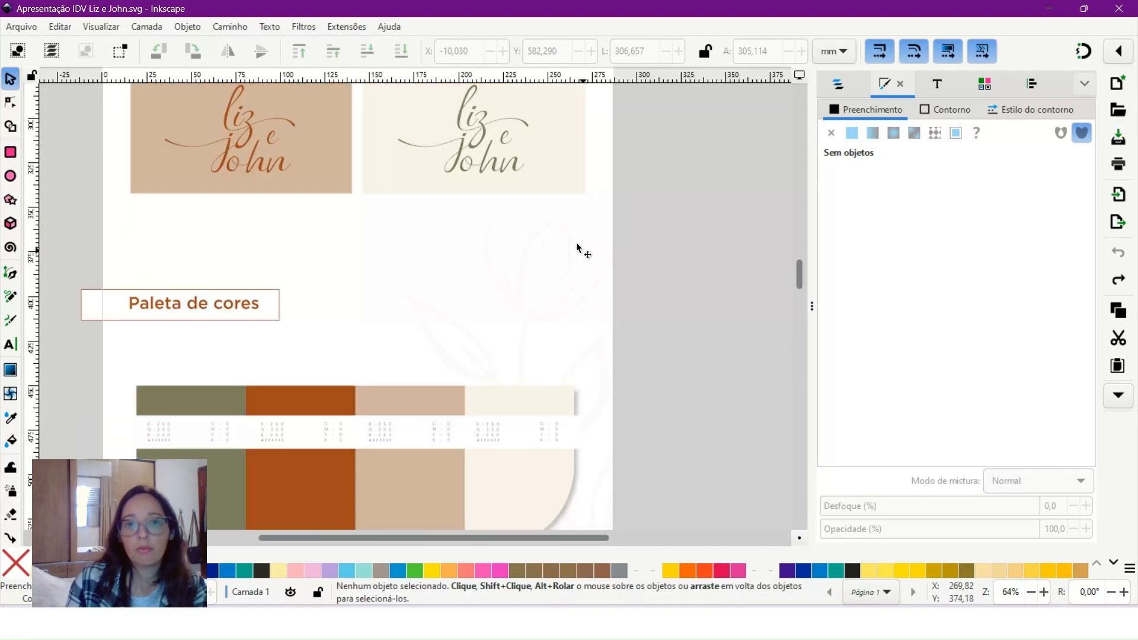
click(557, 303)
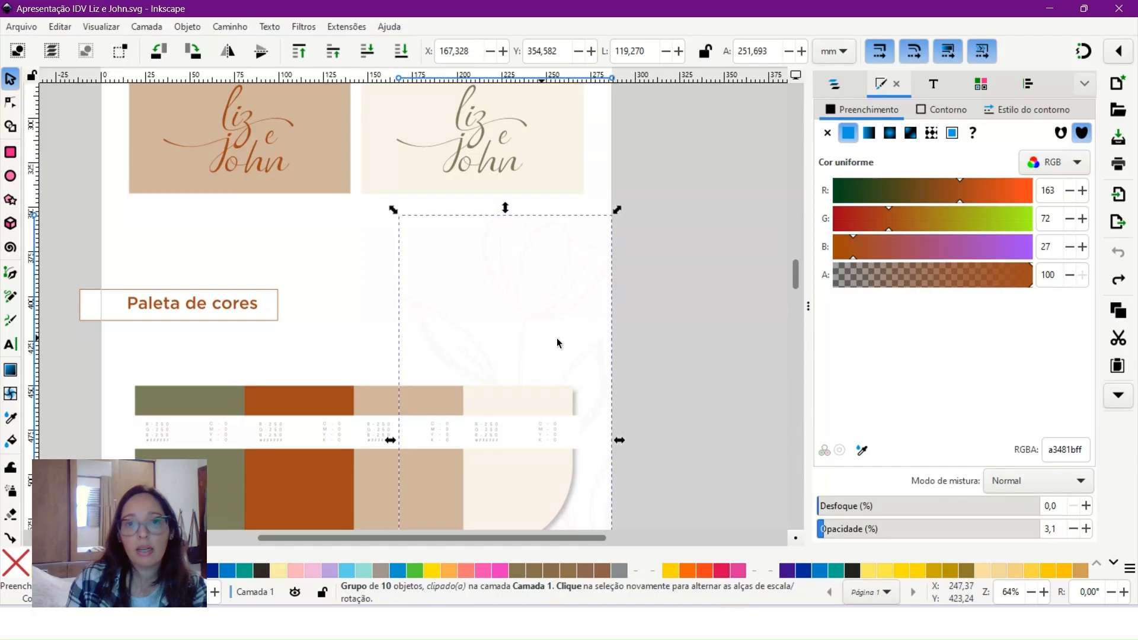
click(648, 256)
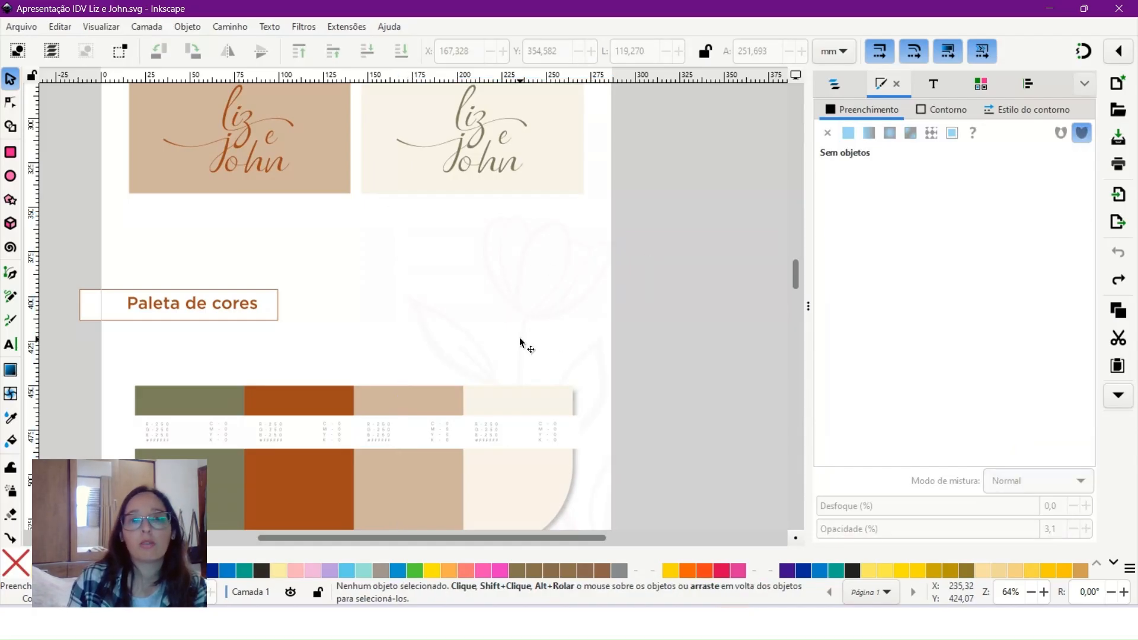
Examine the Estampa floral pattern at the end of the presentation and return to the Logotipo section.
scroll(520, 342, down, 3)
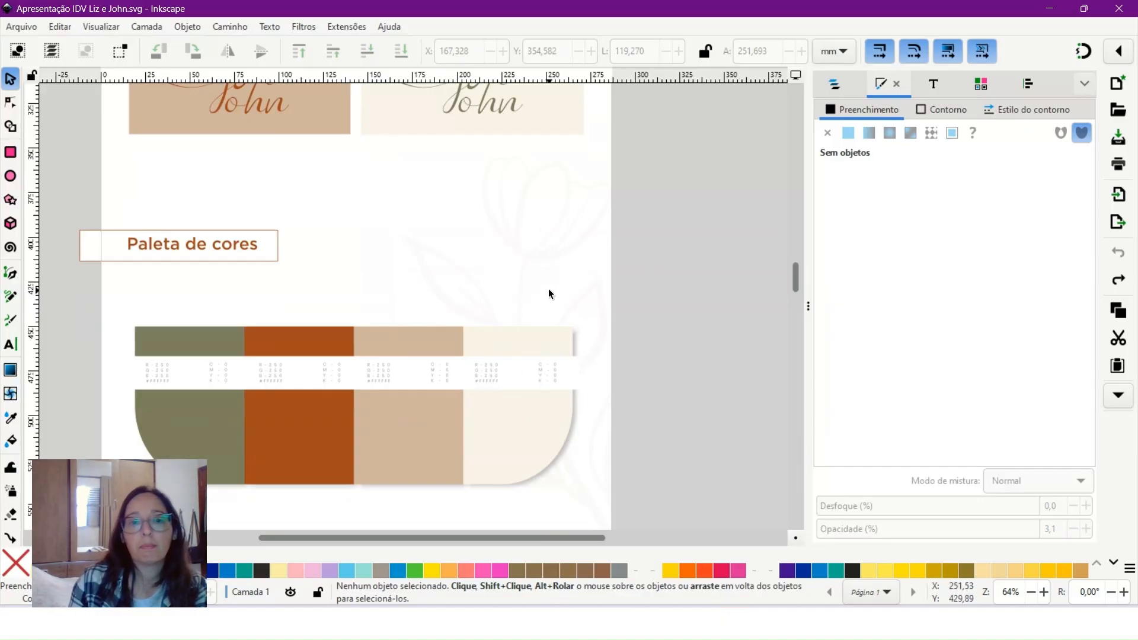
scroll(549, 292, down, 20)
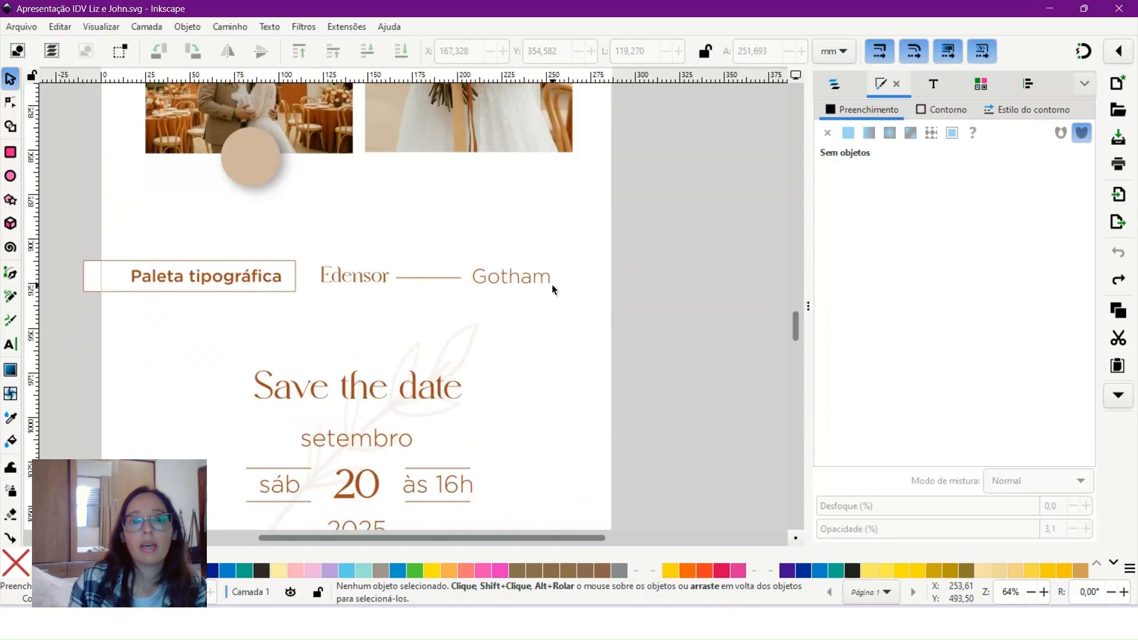
scroll(553, 289, down, 18)
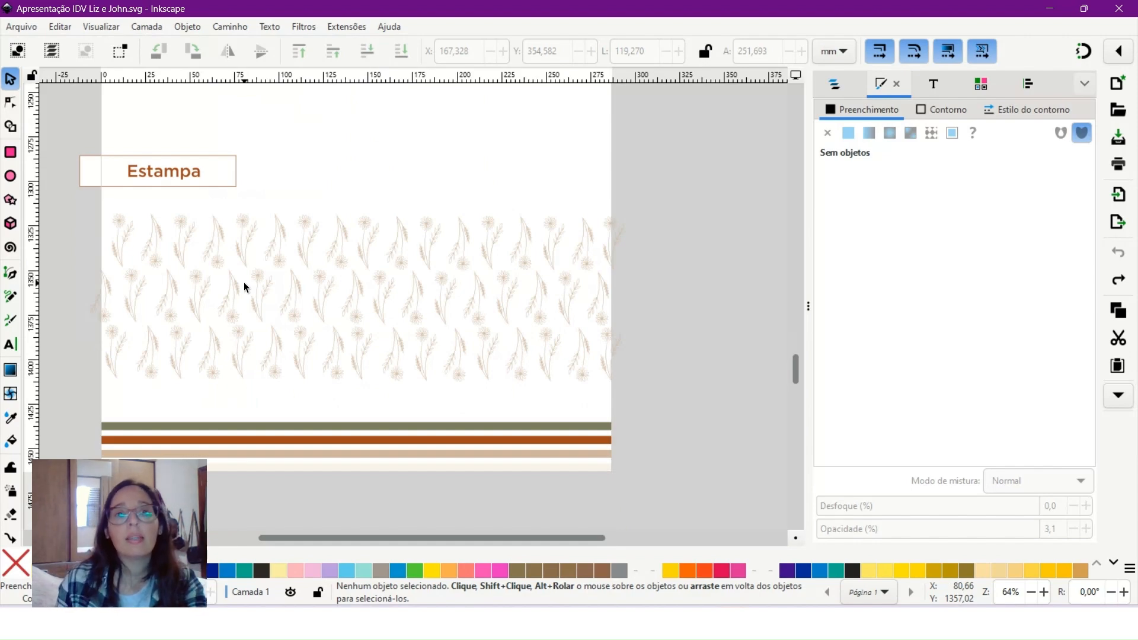
scroll(244, 288, up, 18)
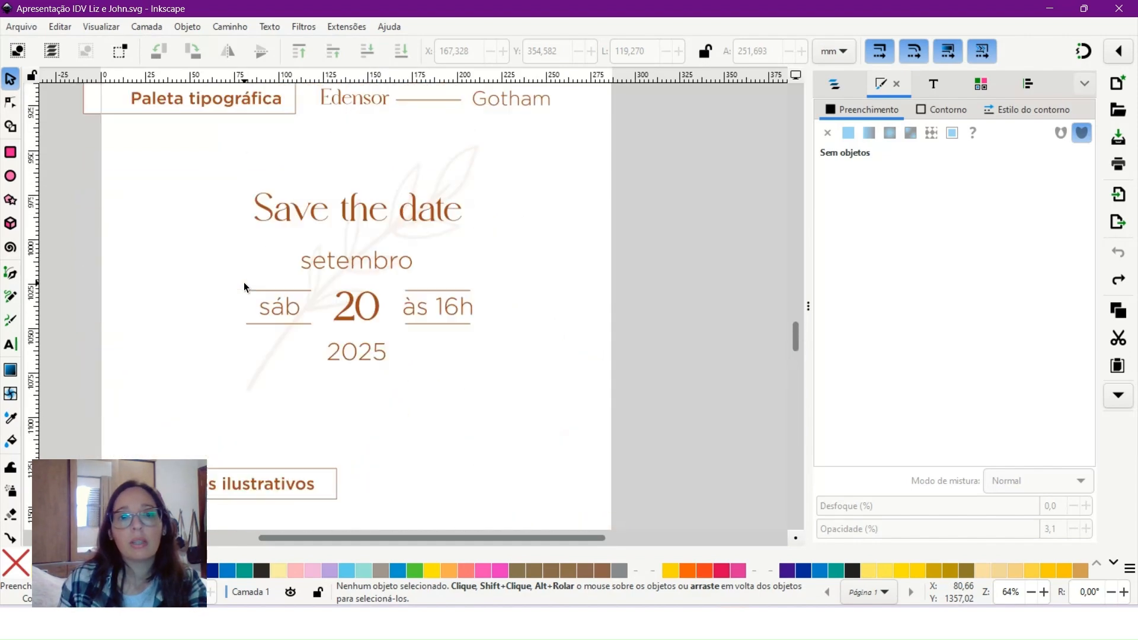
scroll(245, 287, up, 20)
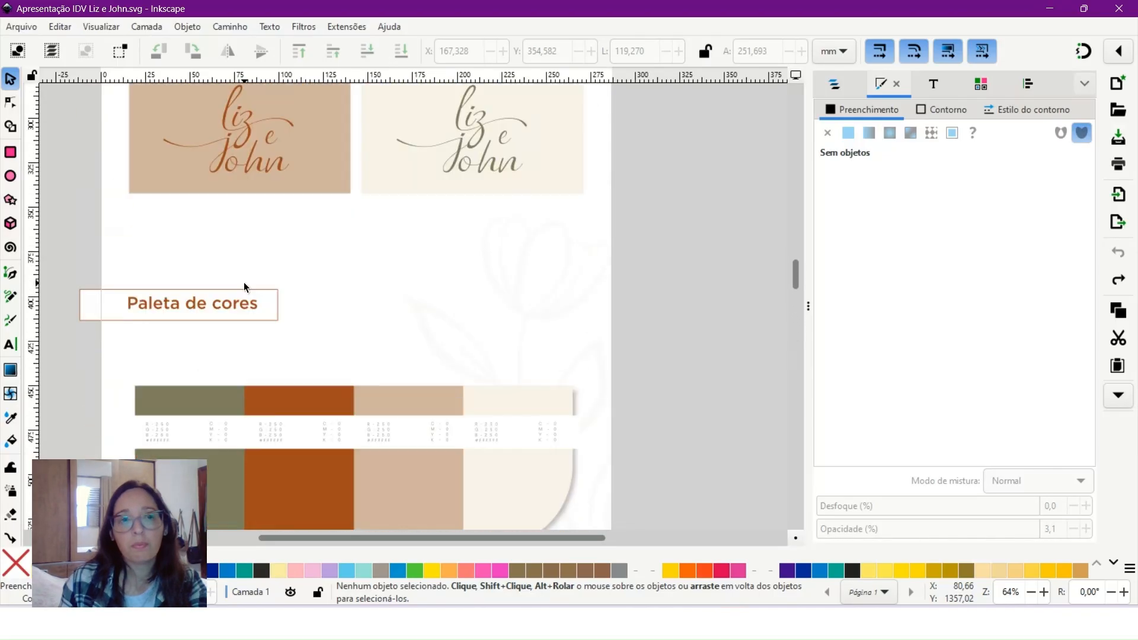
scroll(244, 287, up, 9)
scroll(244, 287, down, 3)
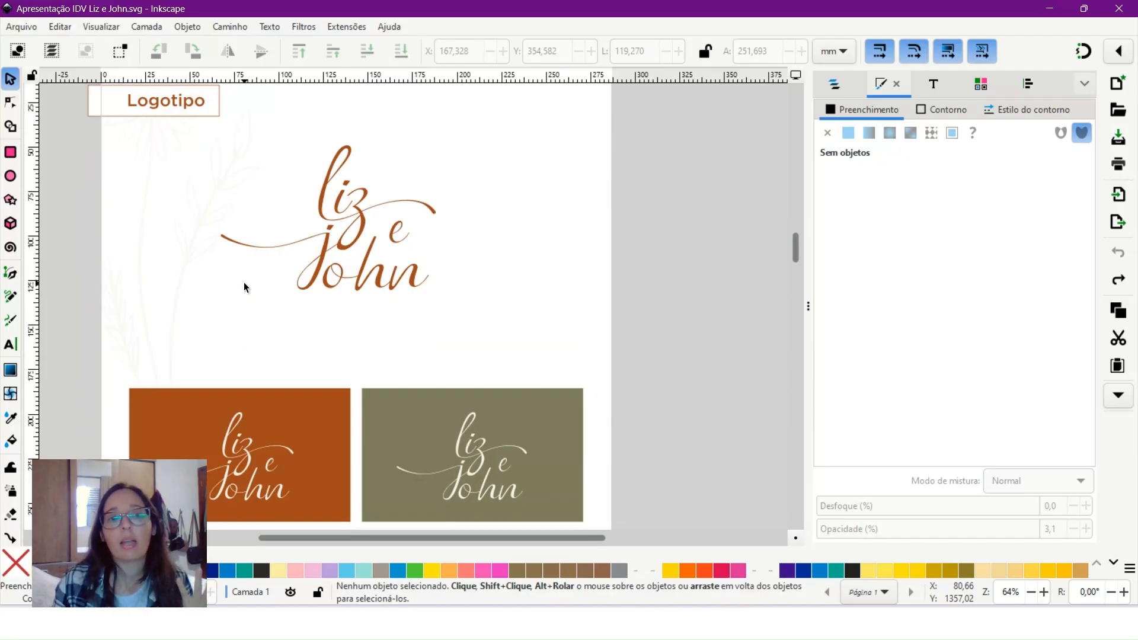
Review the presentation again from the logo versions through the palette, moodboard and typography to the Elementos ilustrativos section.
scroll(257, 271, down, 5)
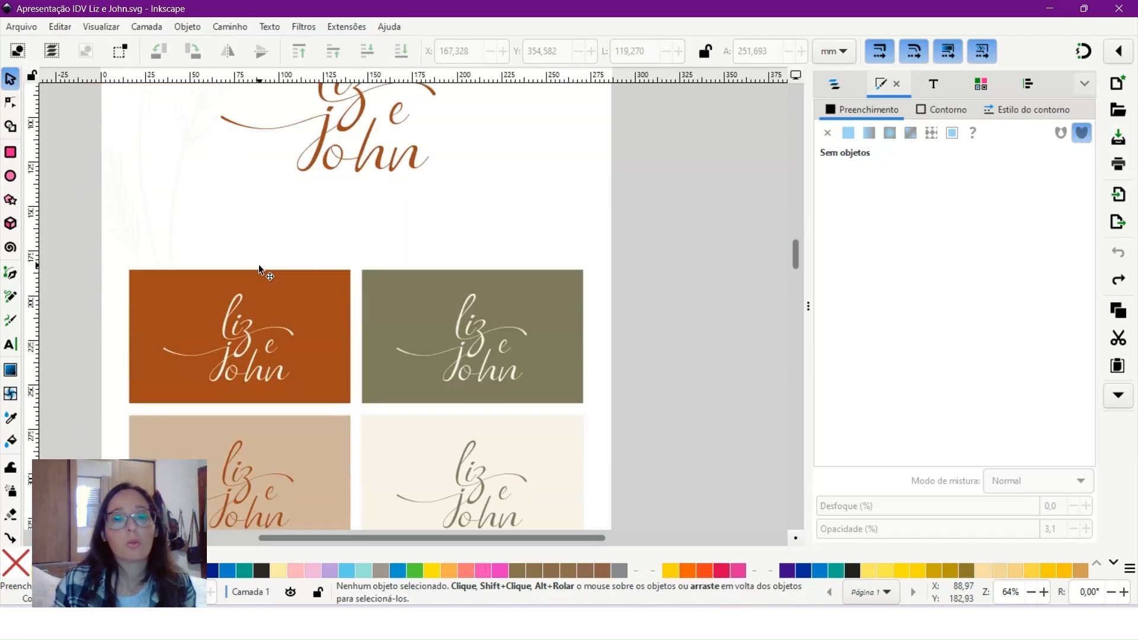
scroll(260, 270, down, 15)
scroll(259, 271, down, 10)
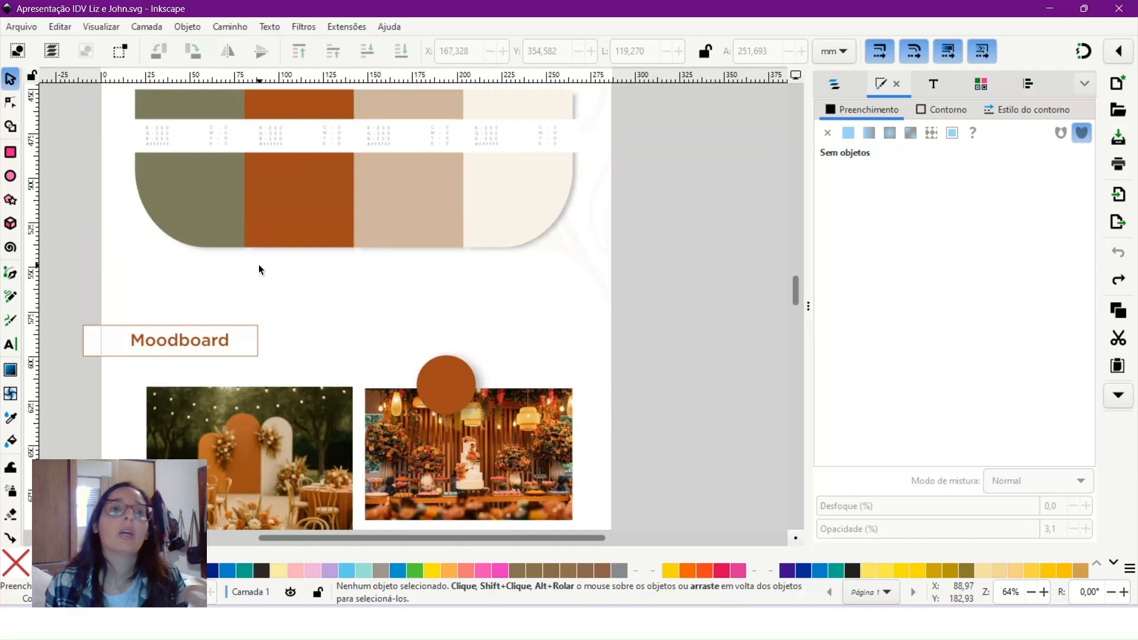
scroll(258, 270, down, 12)
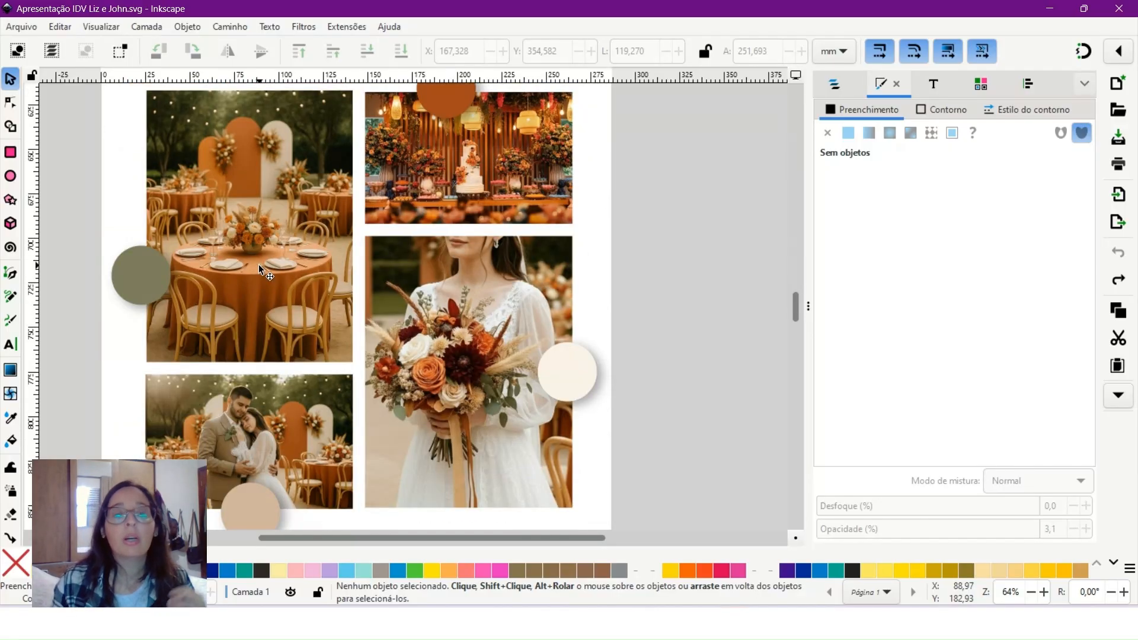
scroll(266, 256, down, 16)
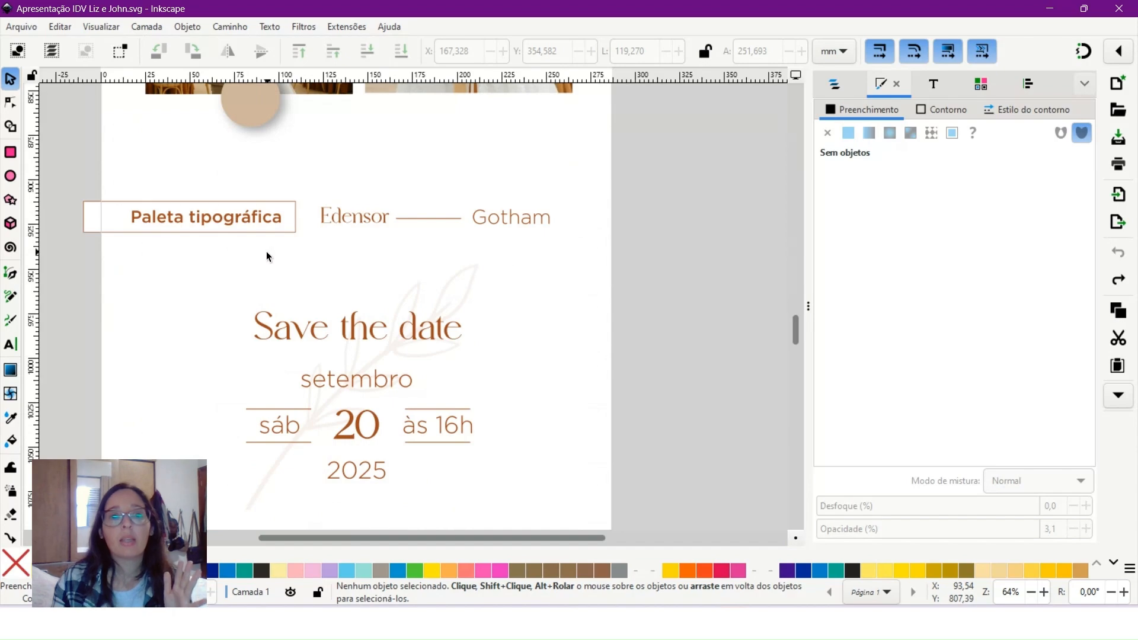
scroll(266, 256, down, 15)
scroll(268, 265, up, 20)
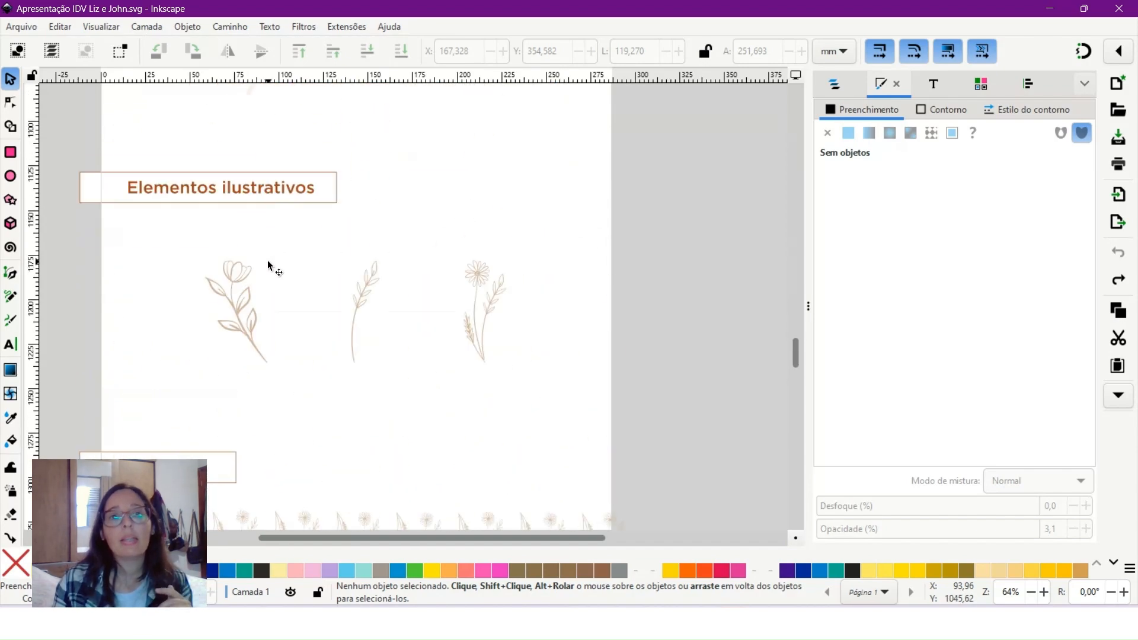
scroll(268, 265, up, 10)
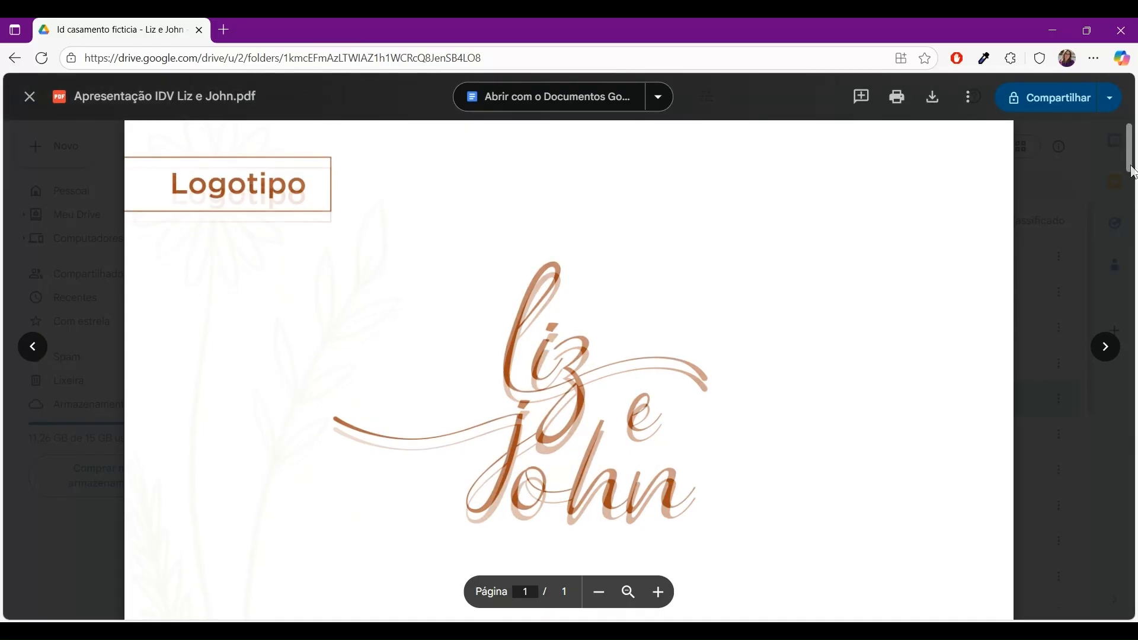
Review the identity presentation PDF in Google Drive from its Logotipo section to the end of the page.
scroll(1134, 177, down, 1)
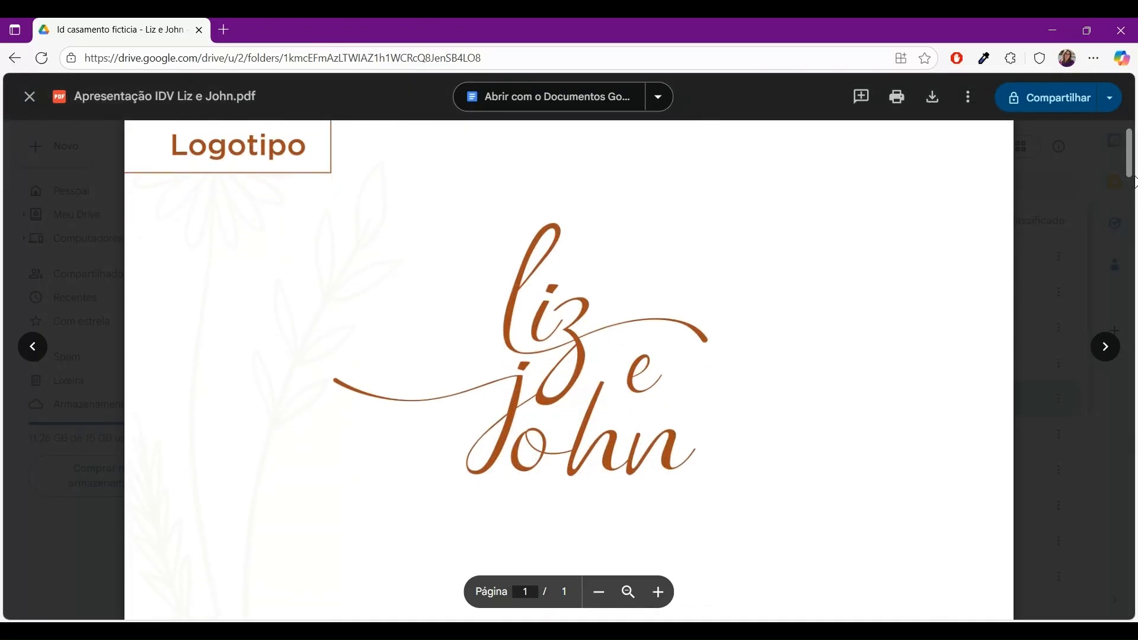
drag(1134, 181, 1136, 605)
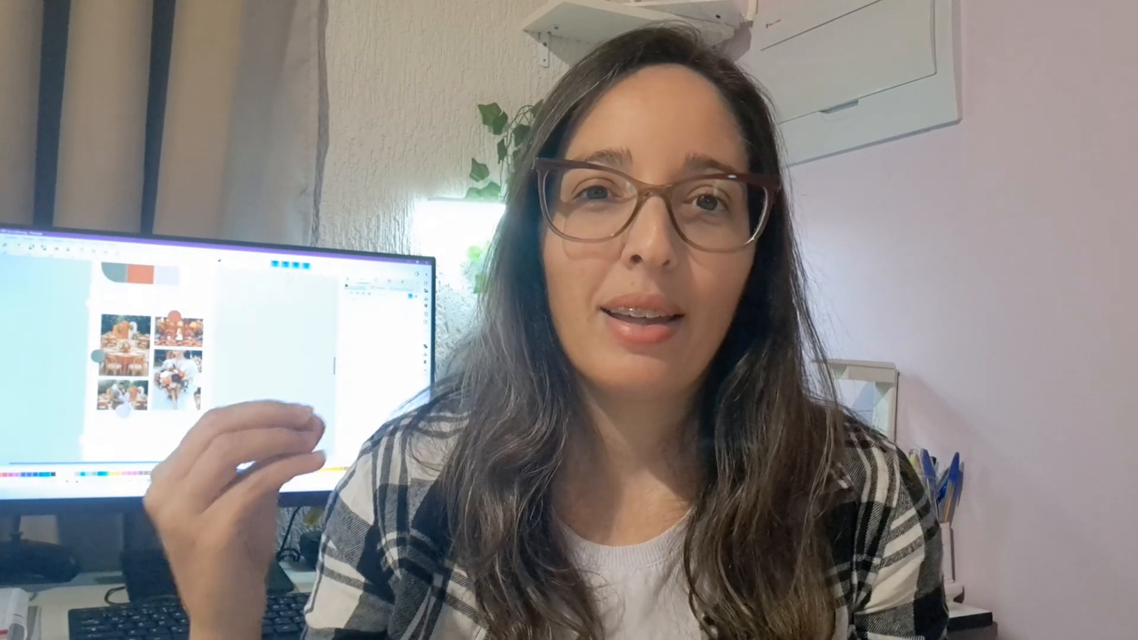